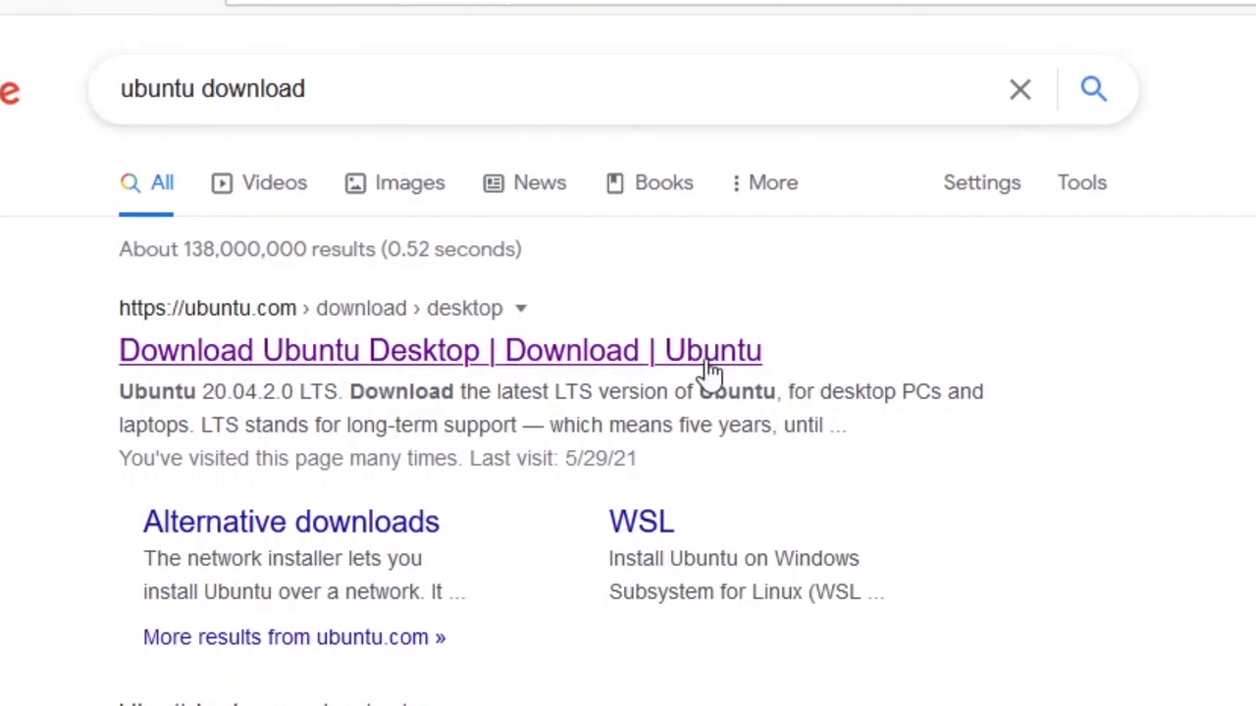
Step: Download the Ubuntu 20.04.2.0 LTS desktop ISO, saving ubuntu-20.04.2.0-desktop-amd64.iso (2.7 GB) to disk
left_click(710, 371)
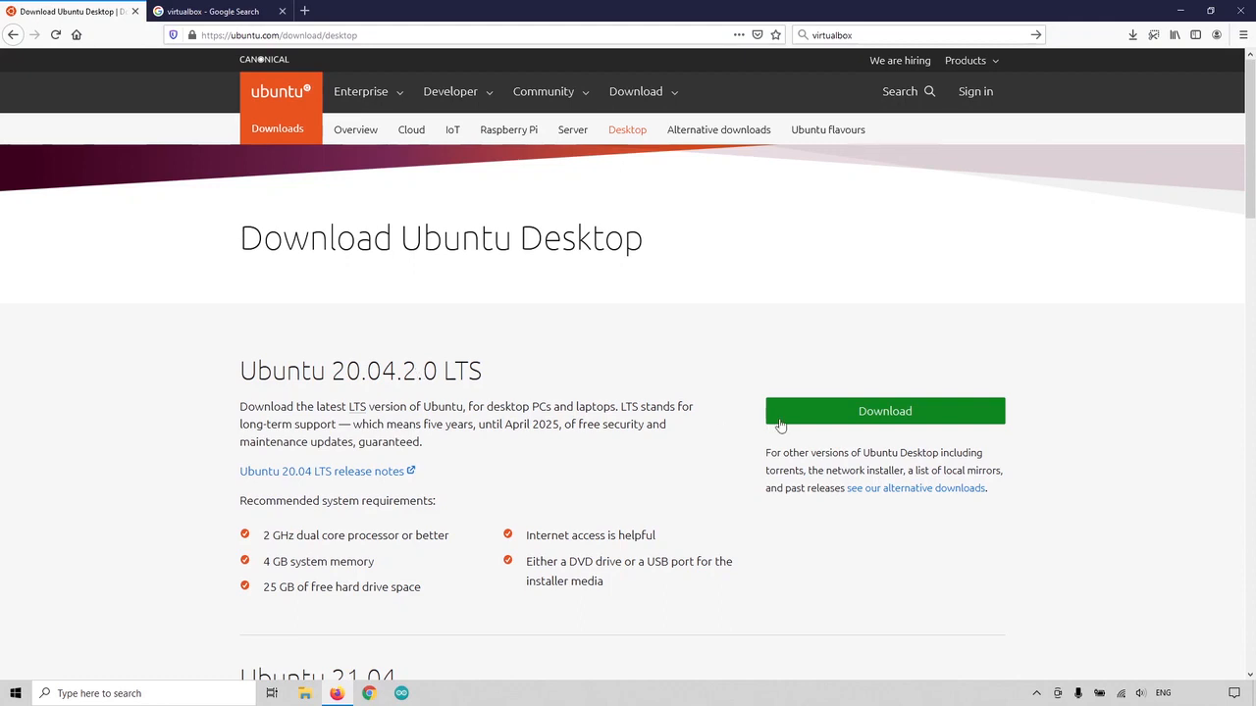
left_click(865, 416)
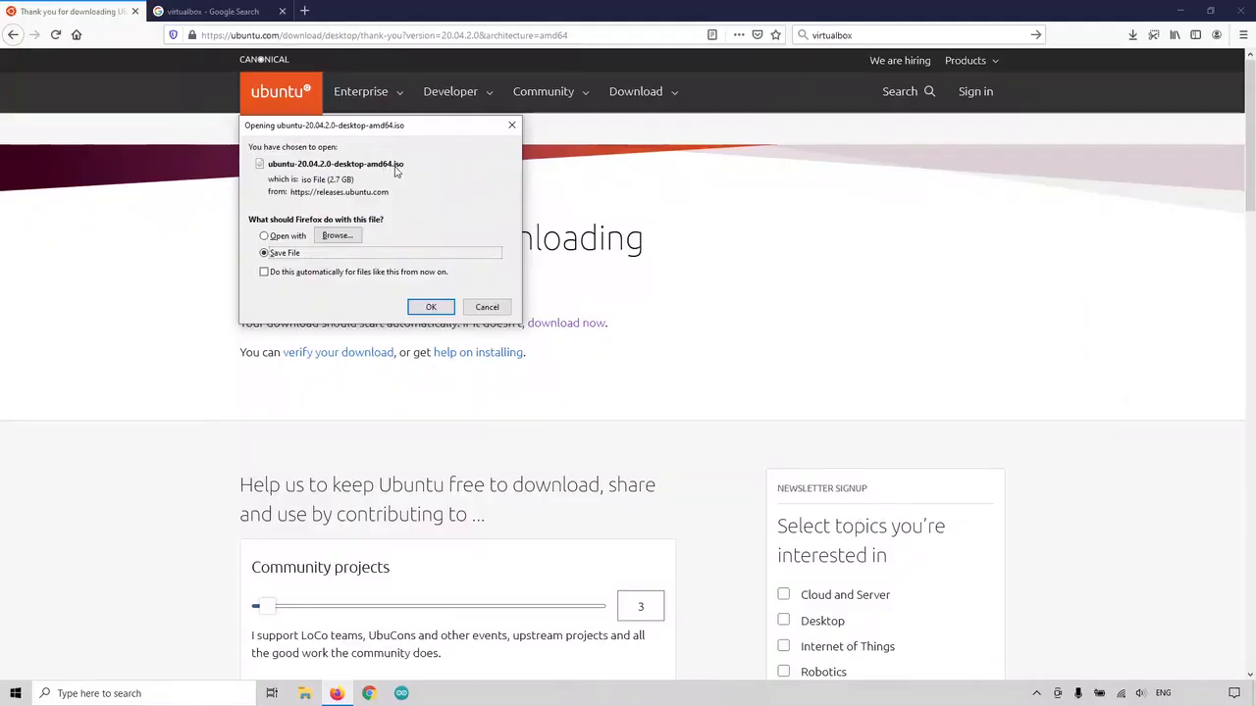
left_click(428, 307)
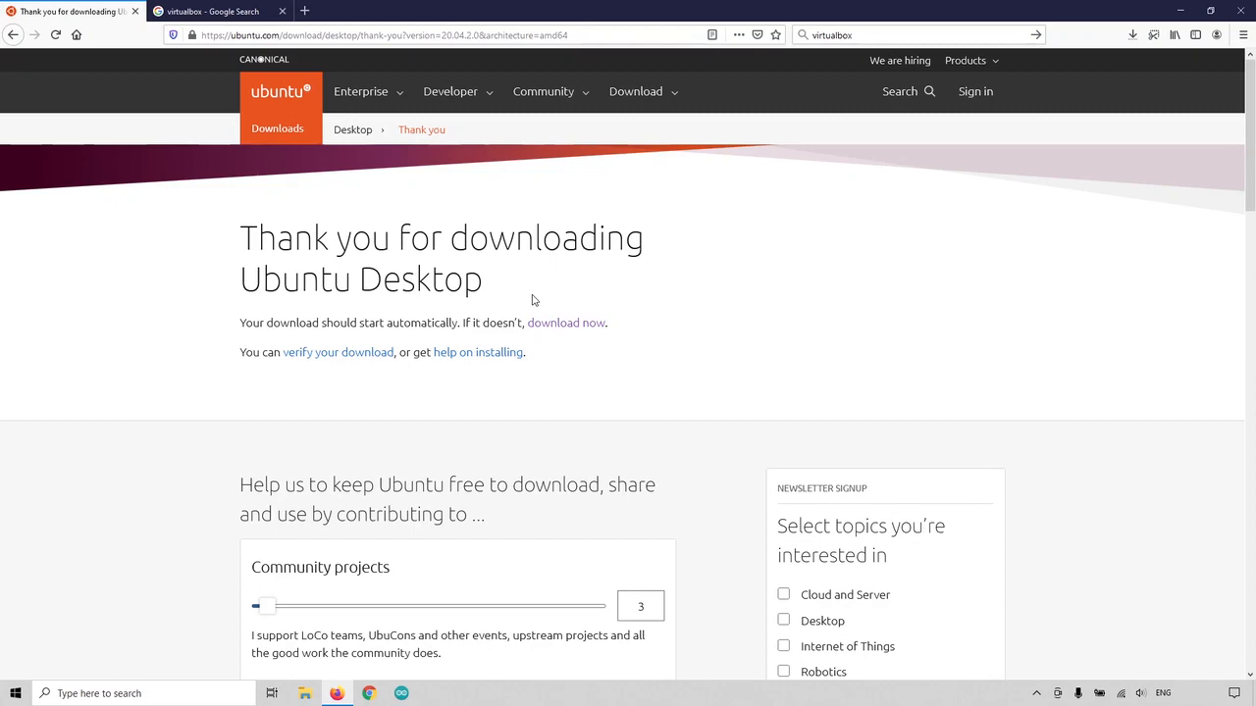
scroll(533, 301, "down", 5)
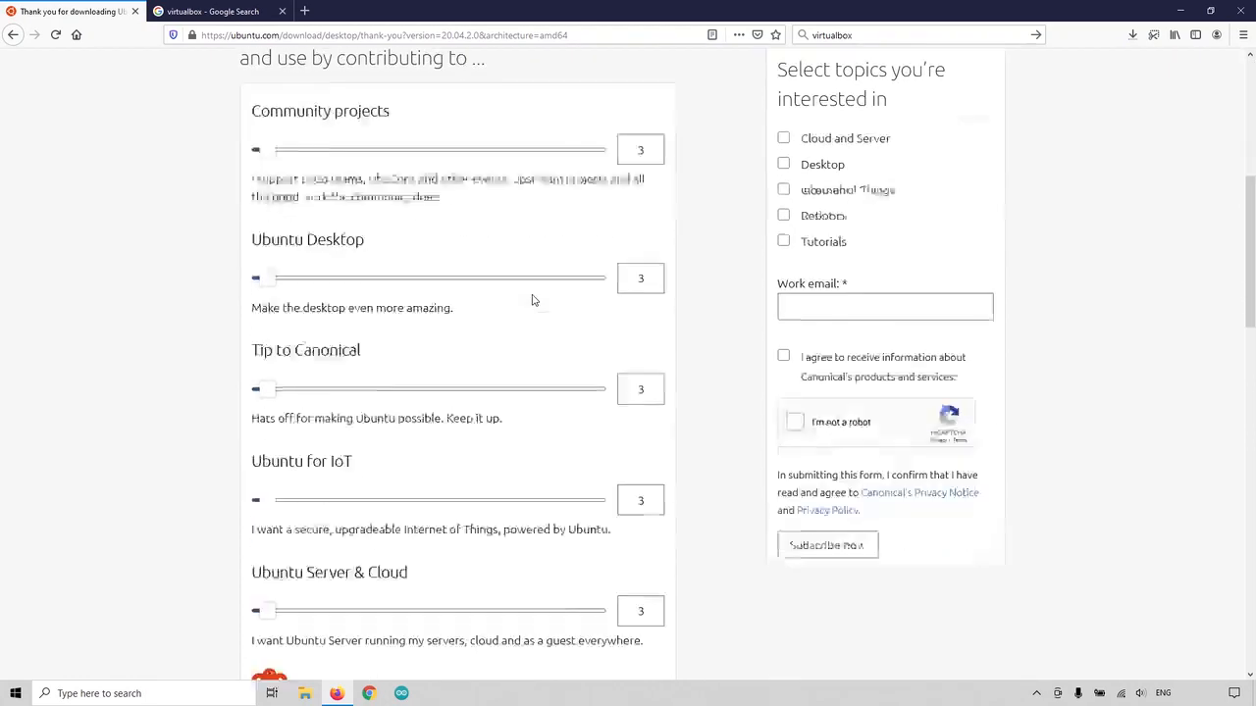
scroll(534, 300, "up", 5)
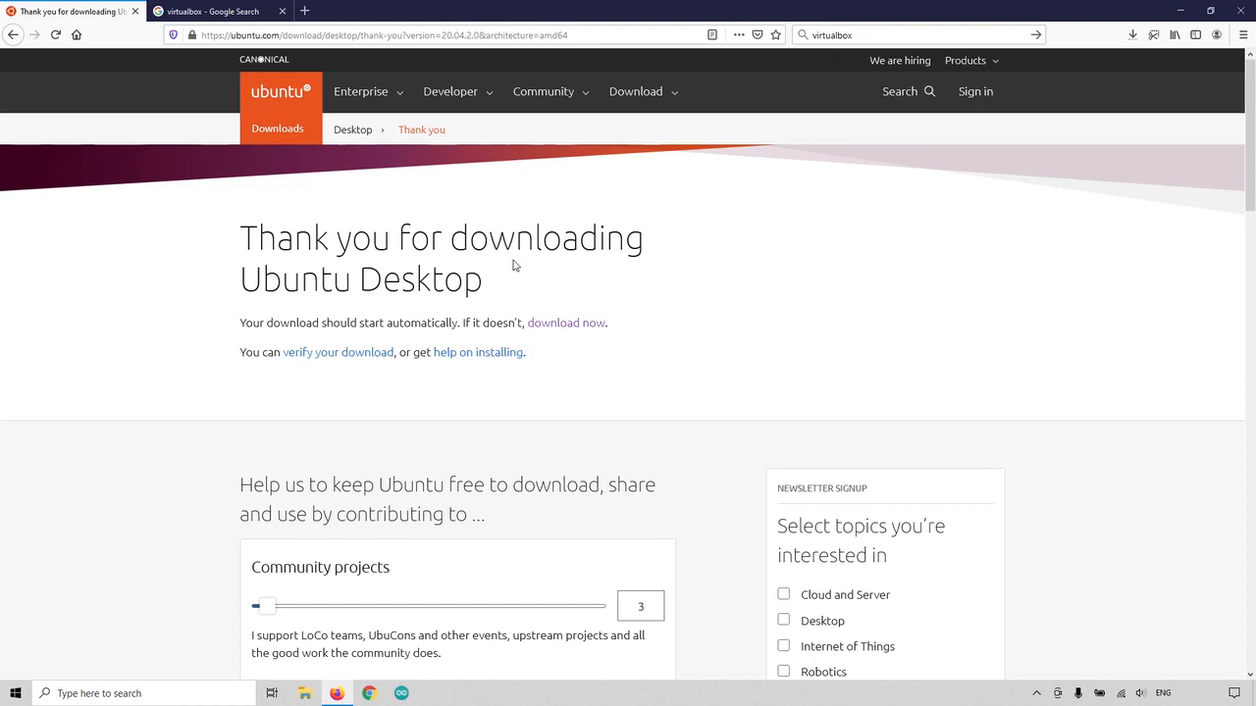
Step: Save the VirtualBox 6.1.22 Windows-hosts installer from virtualbox.org and show the browser's downloads list
left_click(227, 14)
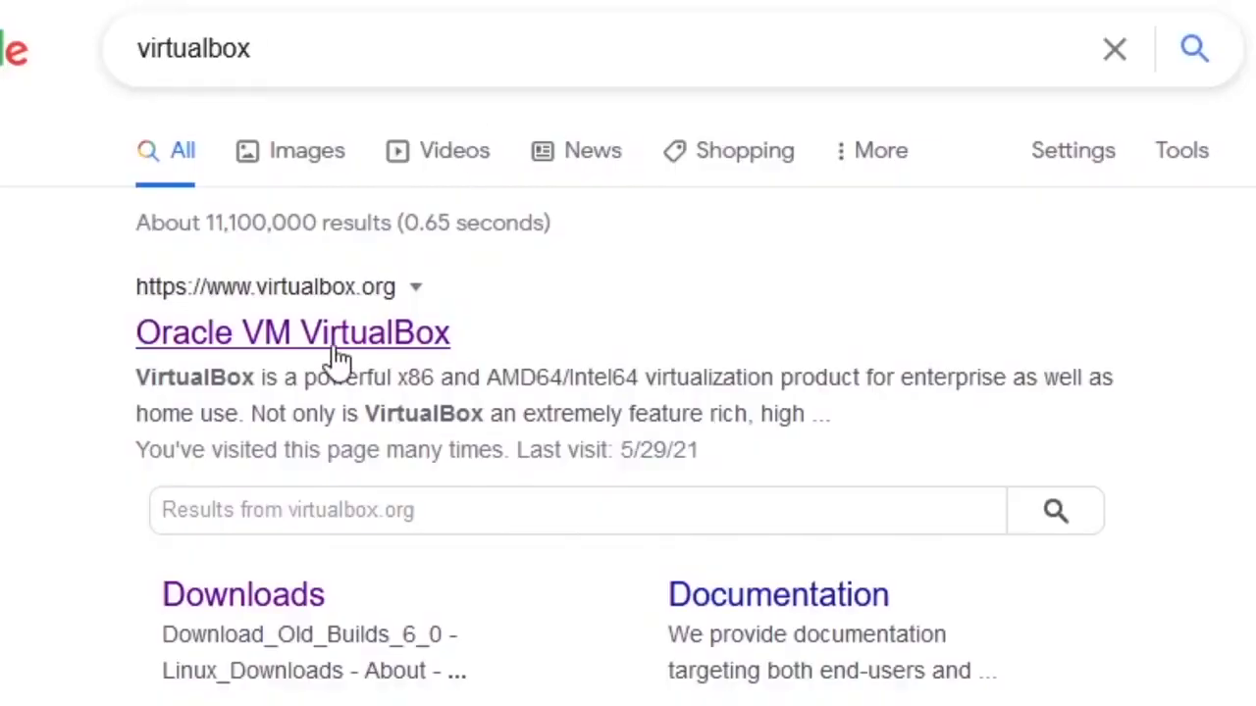
left_click(332, 343)
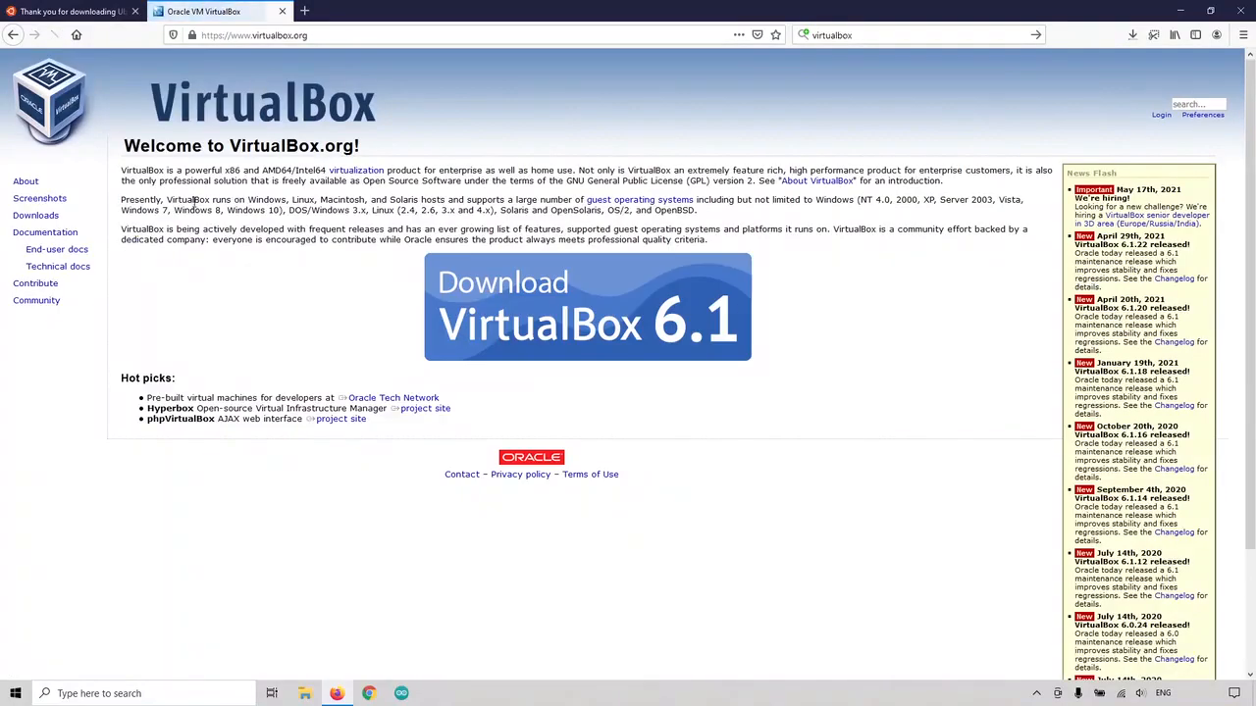
left_click(592, 301)
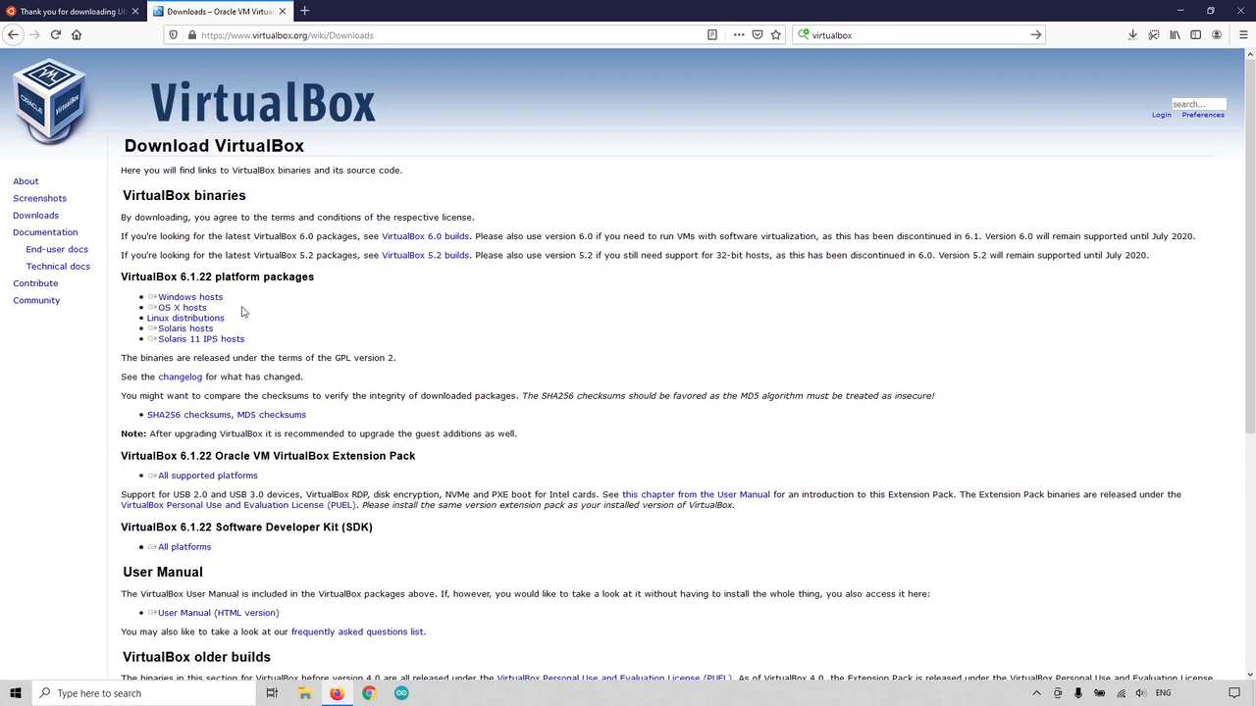
left_click(201, 299)
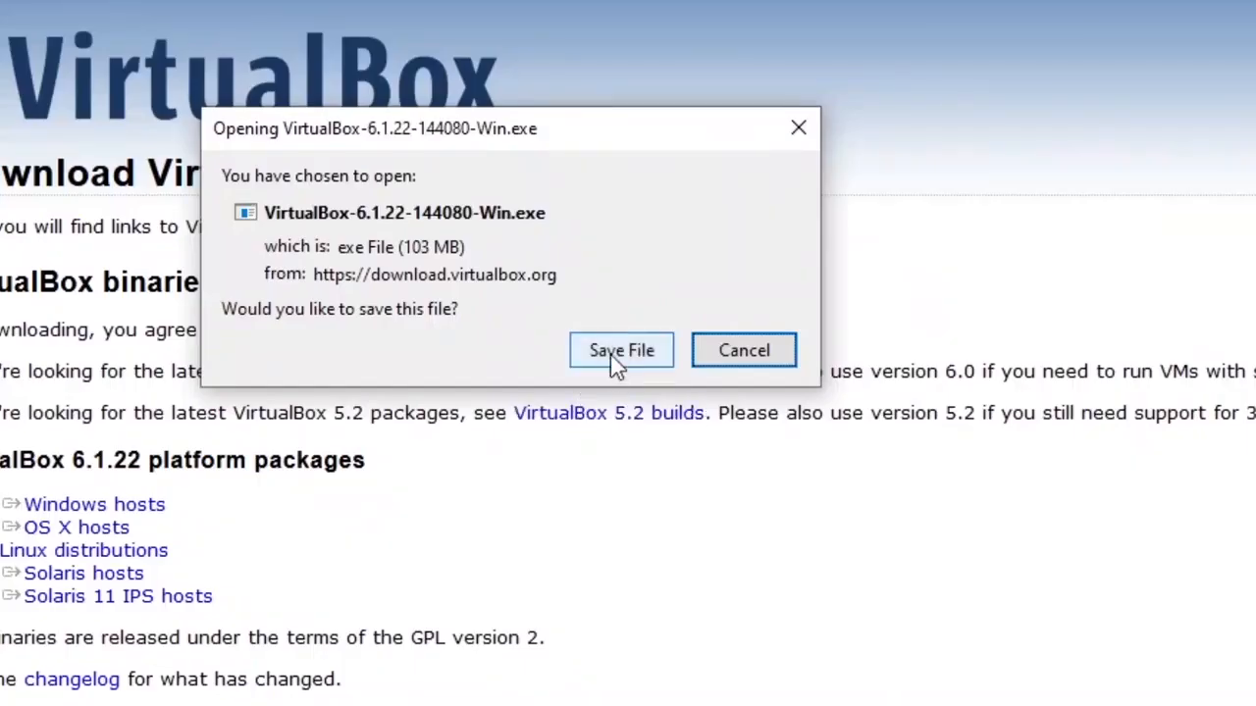
left_click(621, 351)
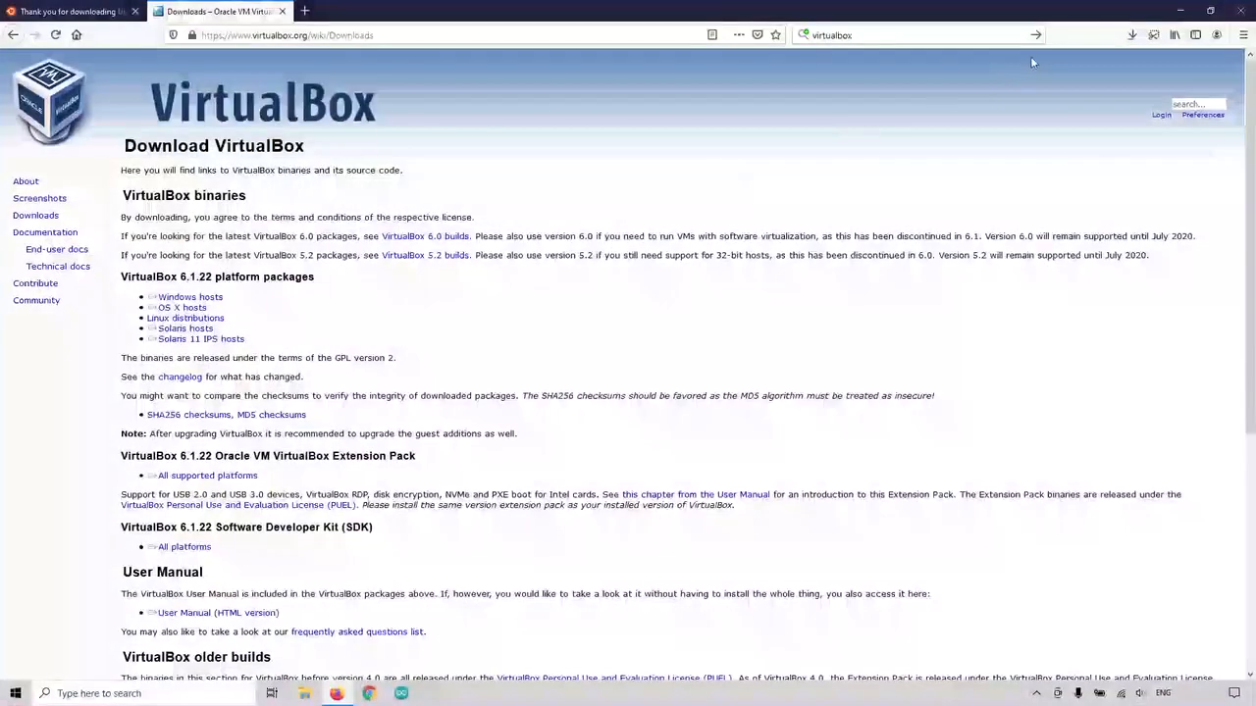
left_click(1130, 37)
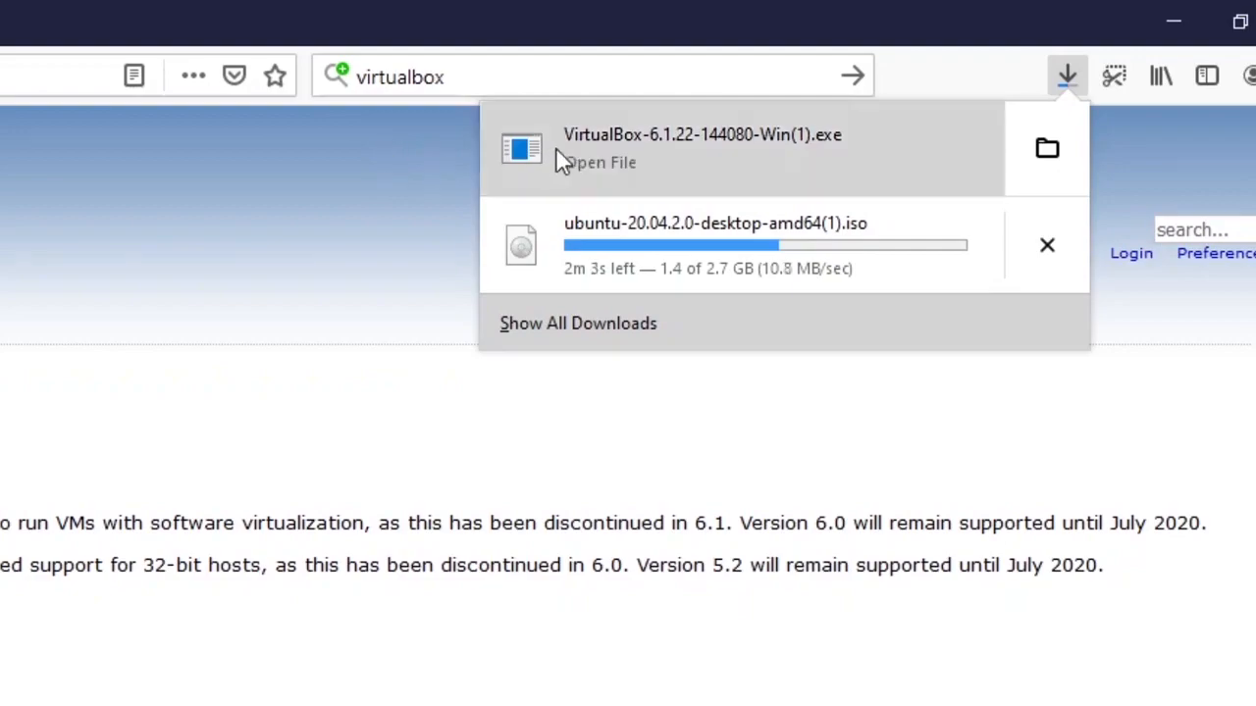
Step: Install VirtualBox 6.1.22 with default features and no desktop shortcut, then close the installer
left_click(608, 152)
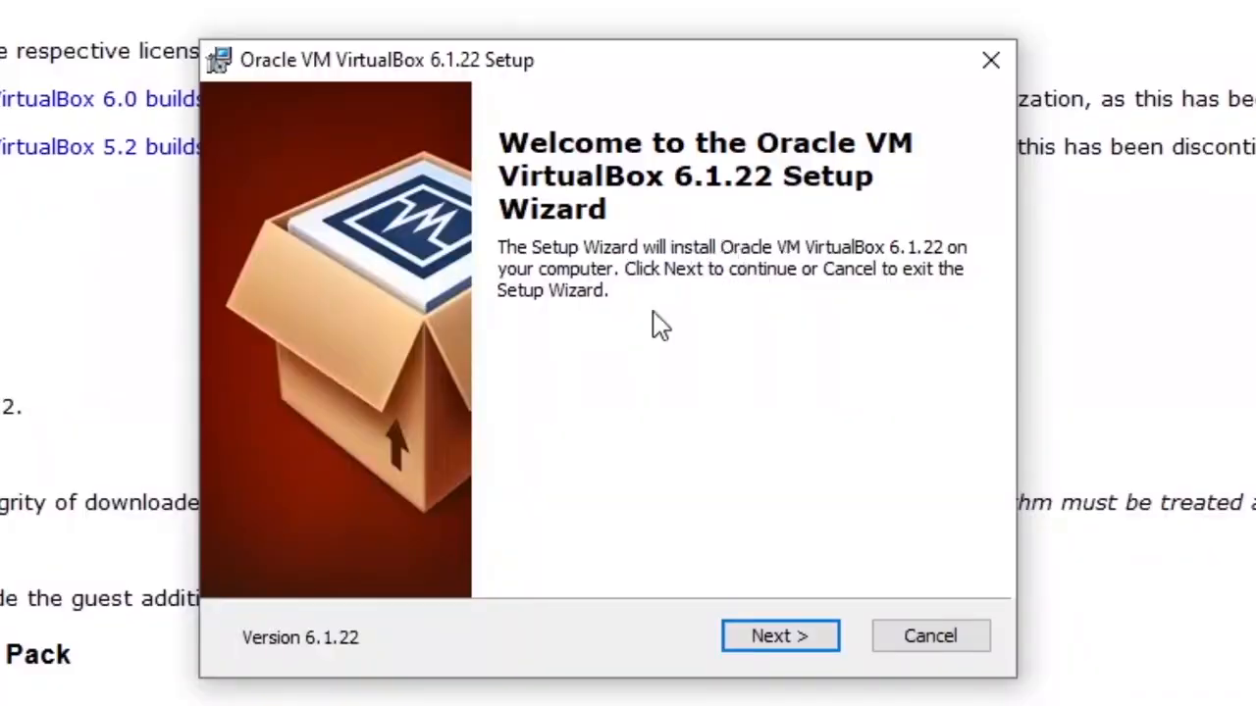
left_click(778, 638)
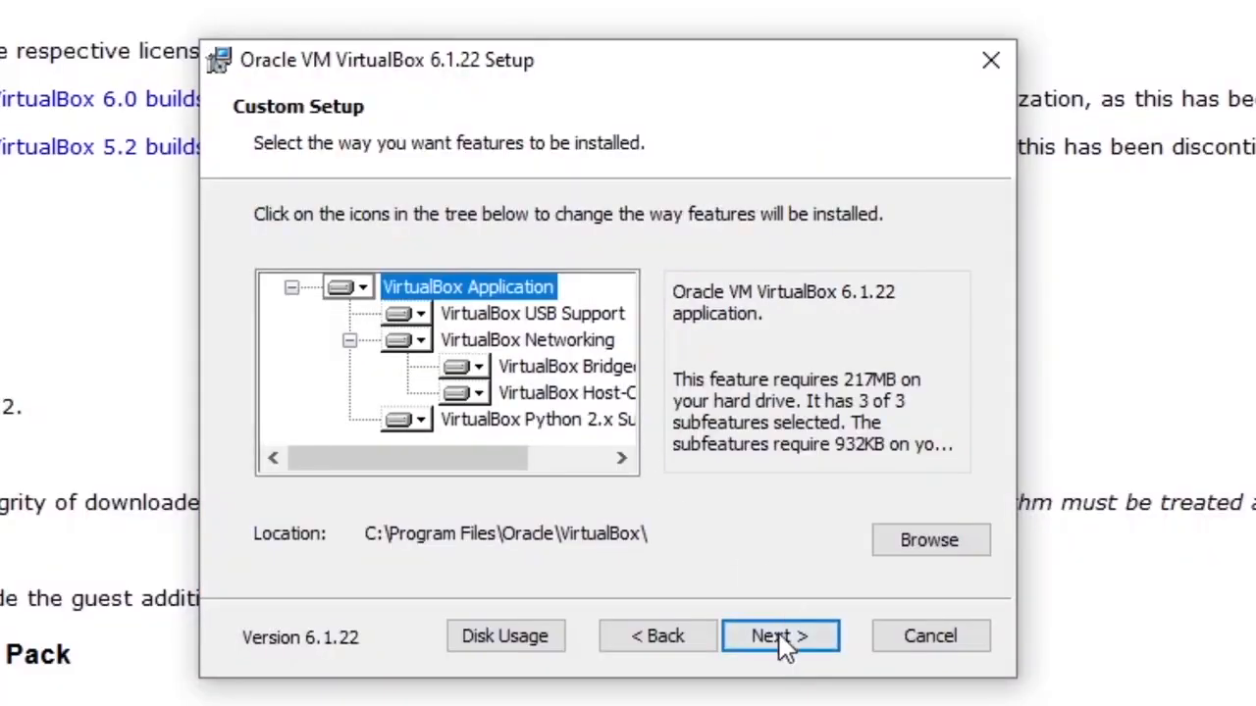
left_click(782, 640)
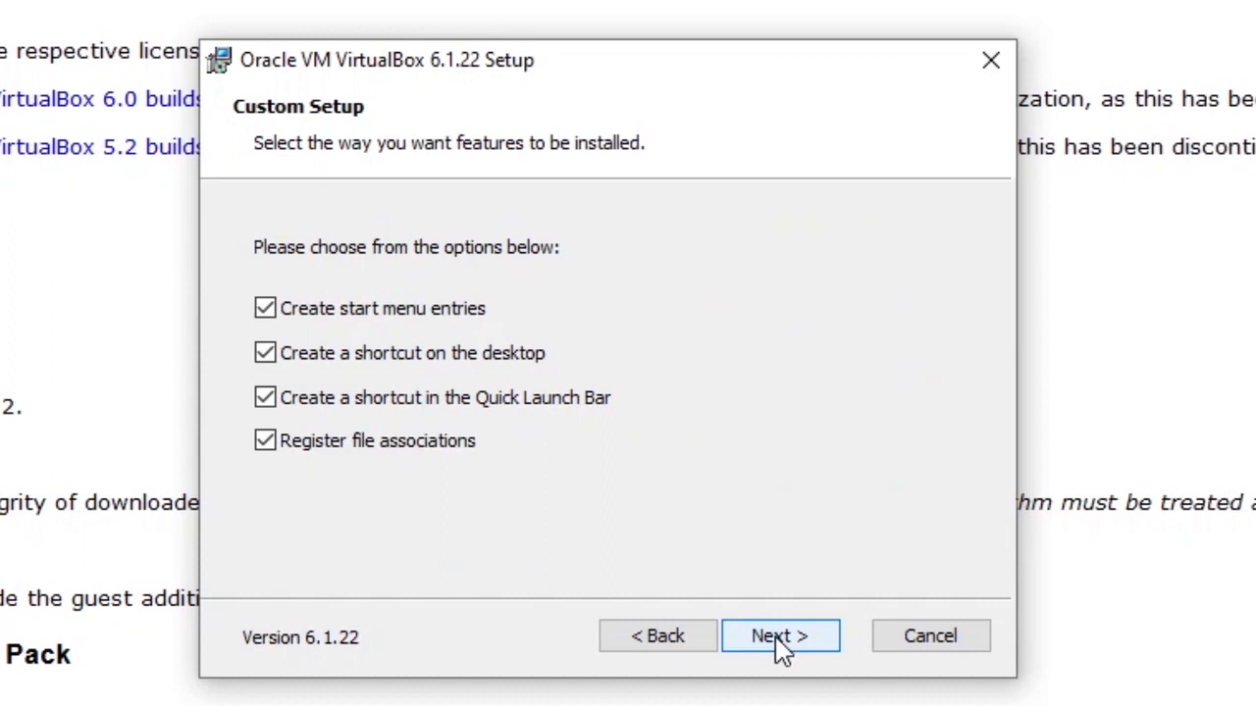
left_click(265, 354)
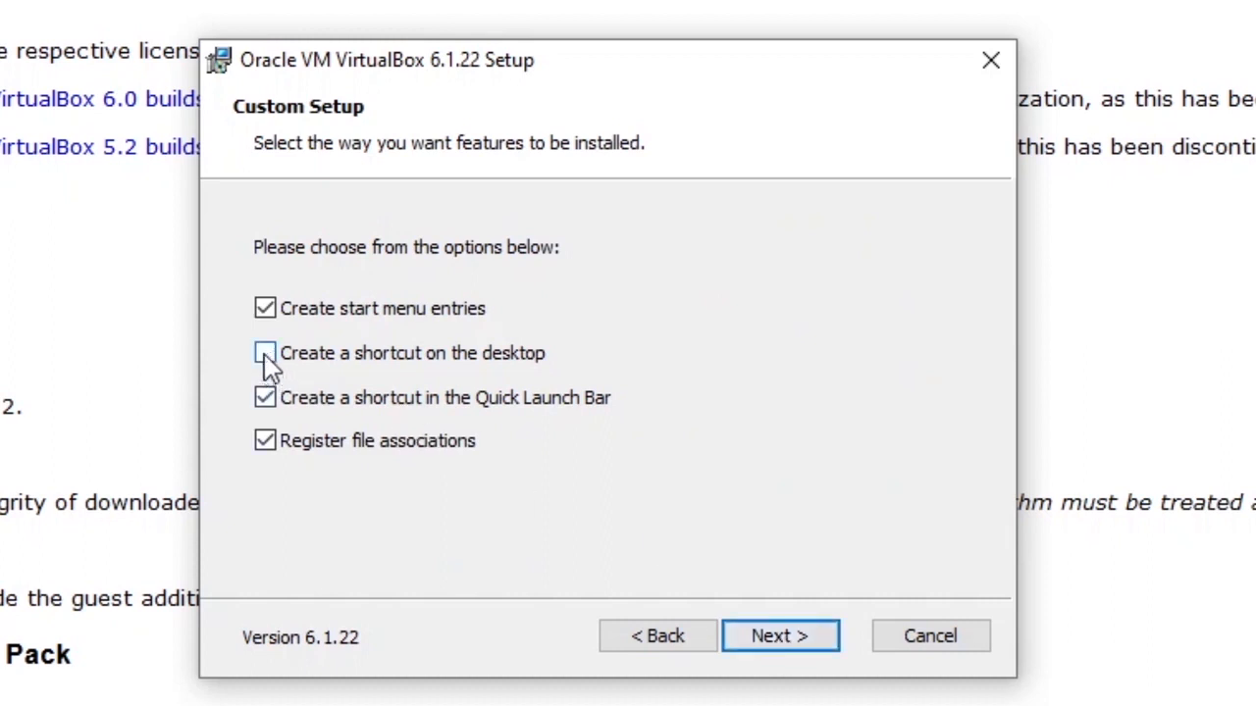
left_click(795, 644)
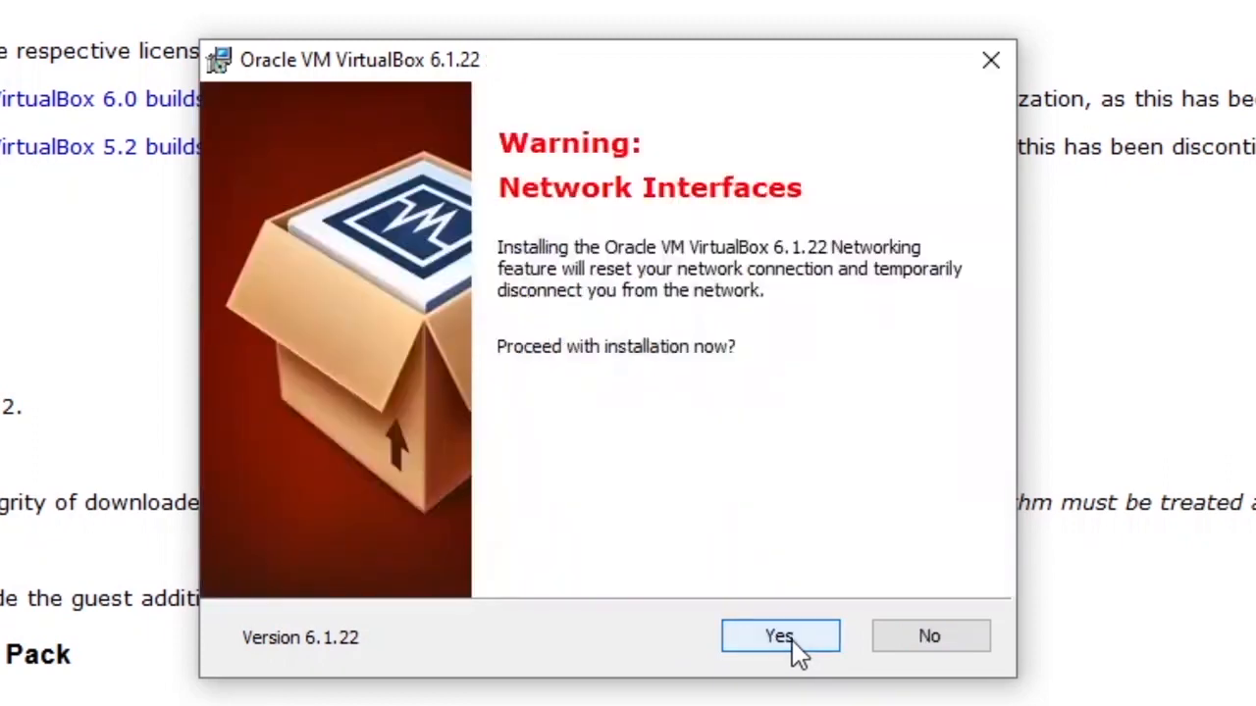
left_click(790, 639)
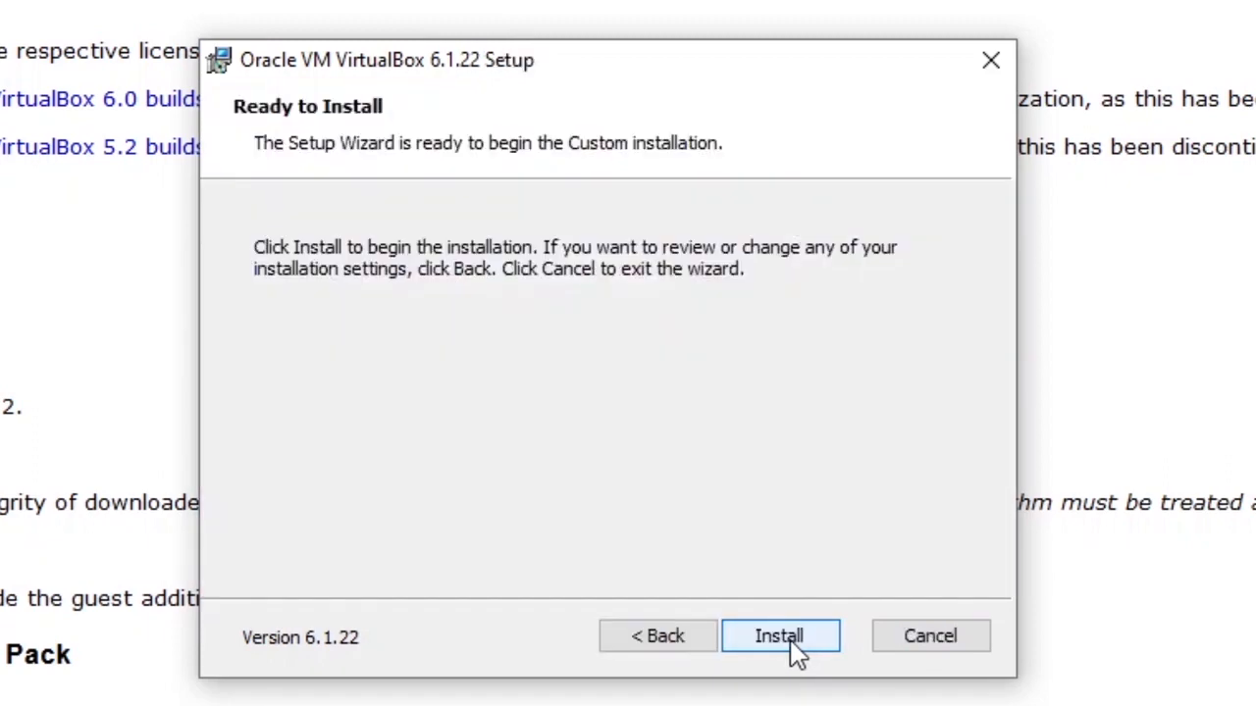
left_click(789, 640)
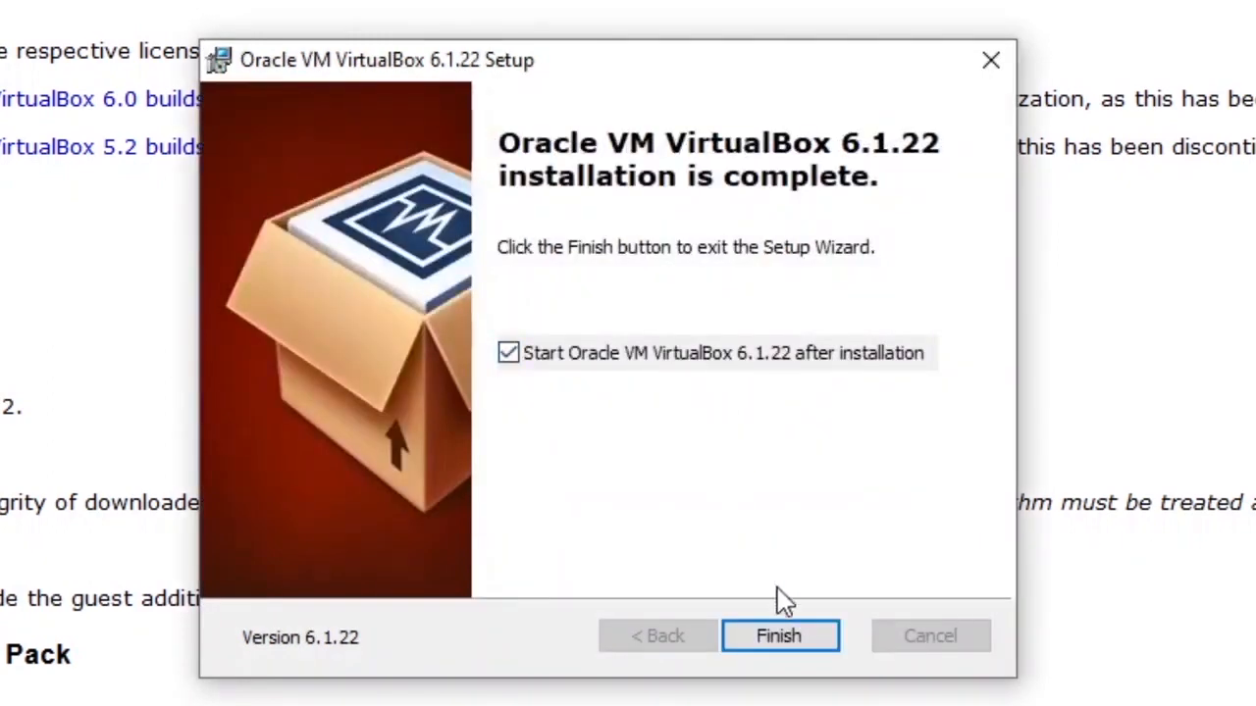
left_click(785, 638)
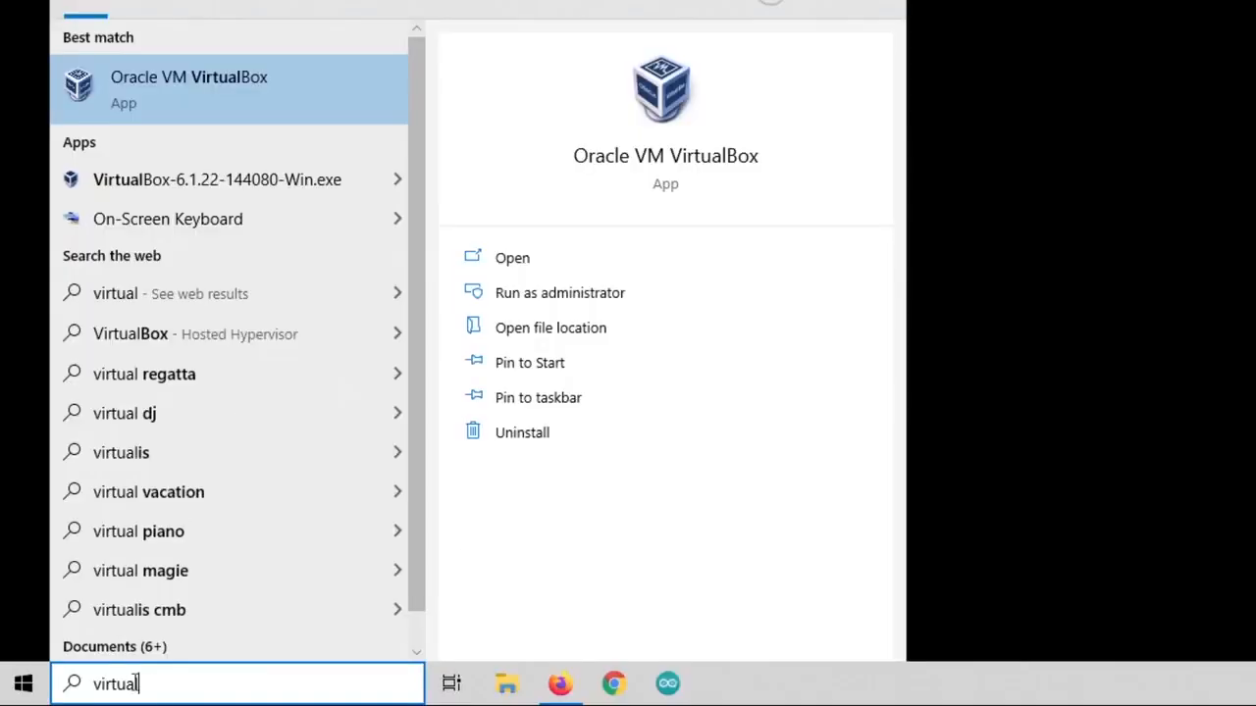
Step: Launch Oracle VM VirtualBox from the Start menu search results for 'virtual'
left_click(142, 96)
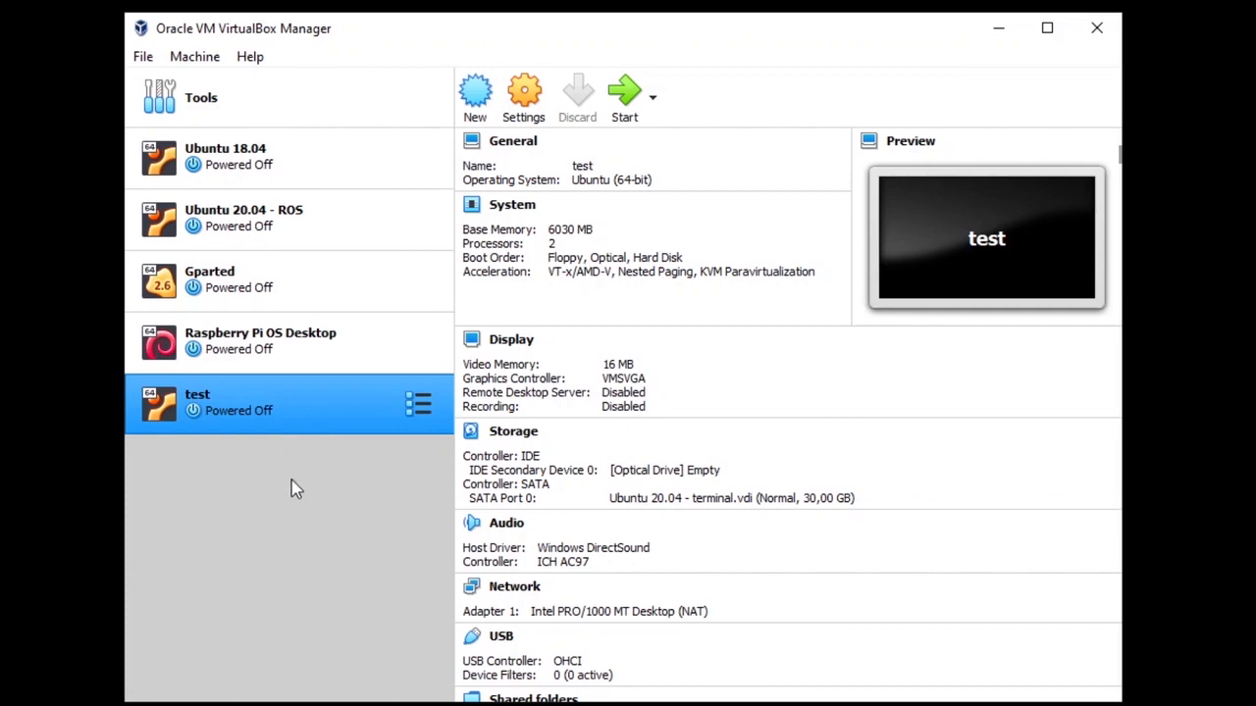
Step: Name a new VM 'Ubuntu 20.04 - Linux Command Line Course' with type Linux, version Ubuntu (64-bit)
left_click(476, 99)
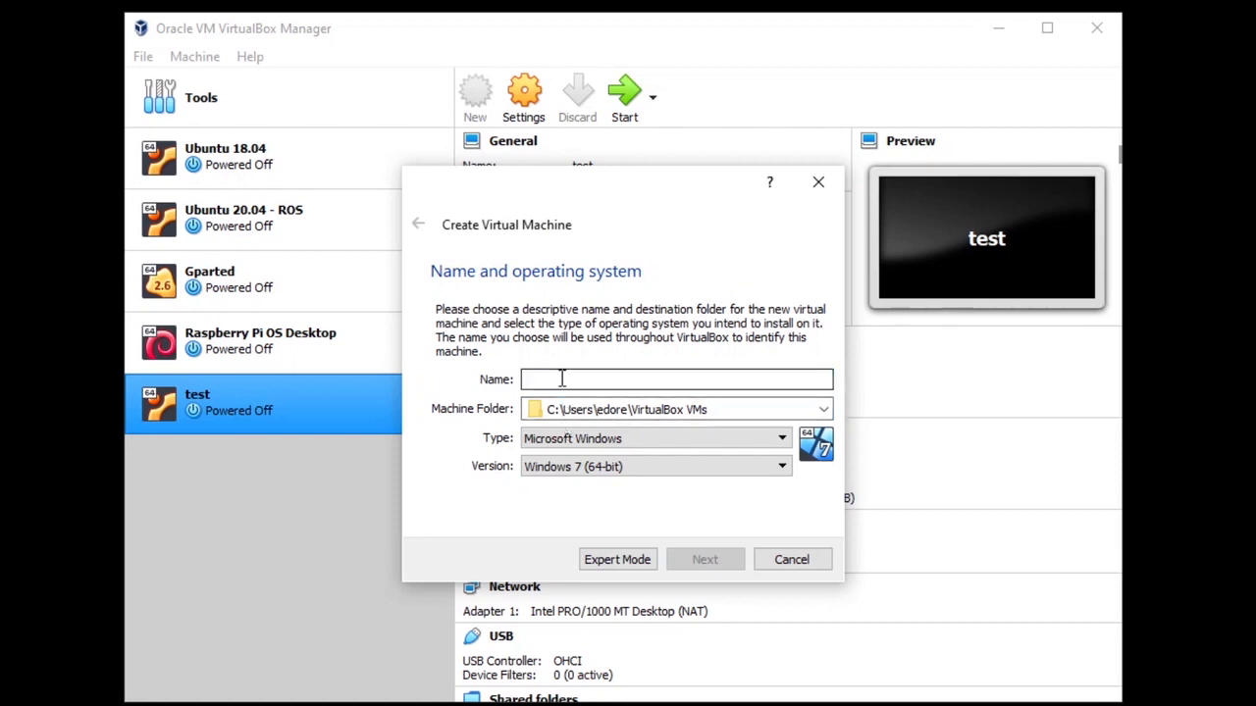
type("Ubuntu 2")
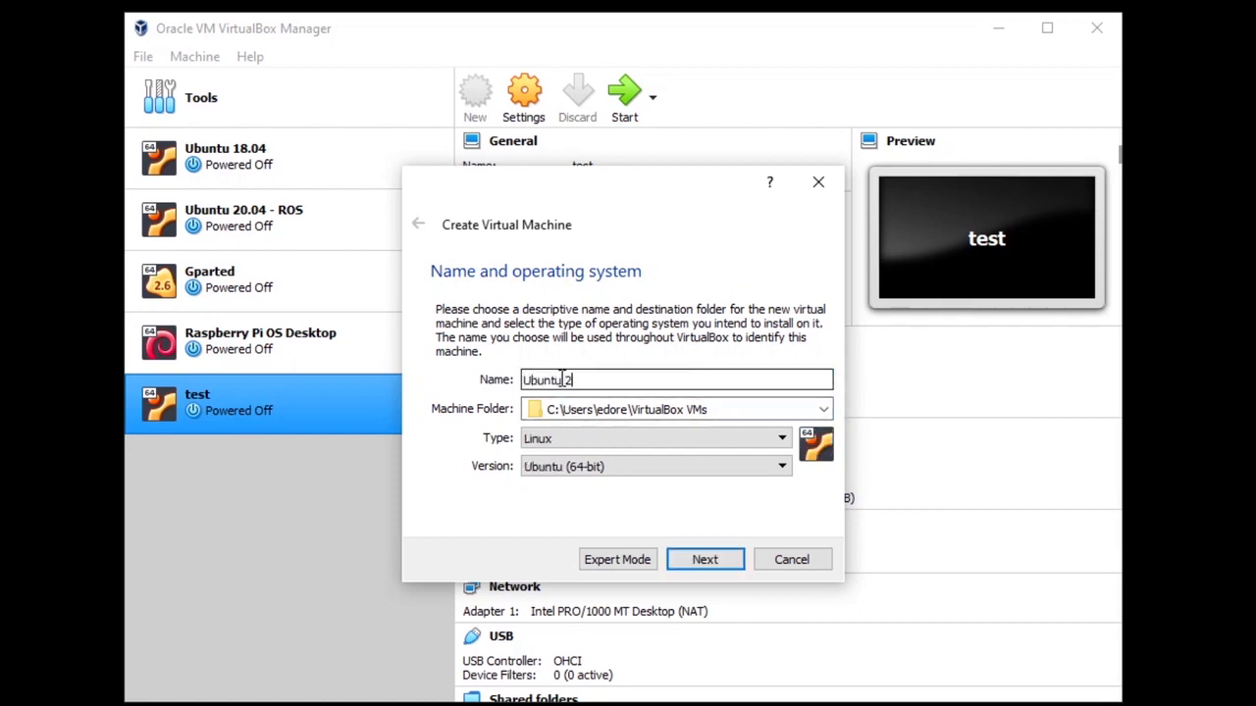
type("0.04 - Linux Command Line Course")
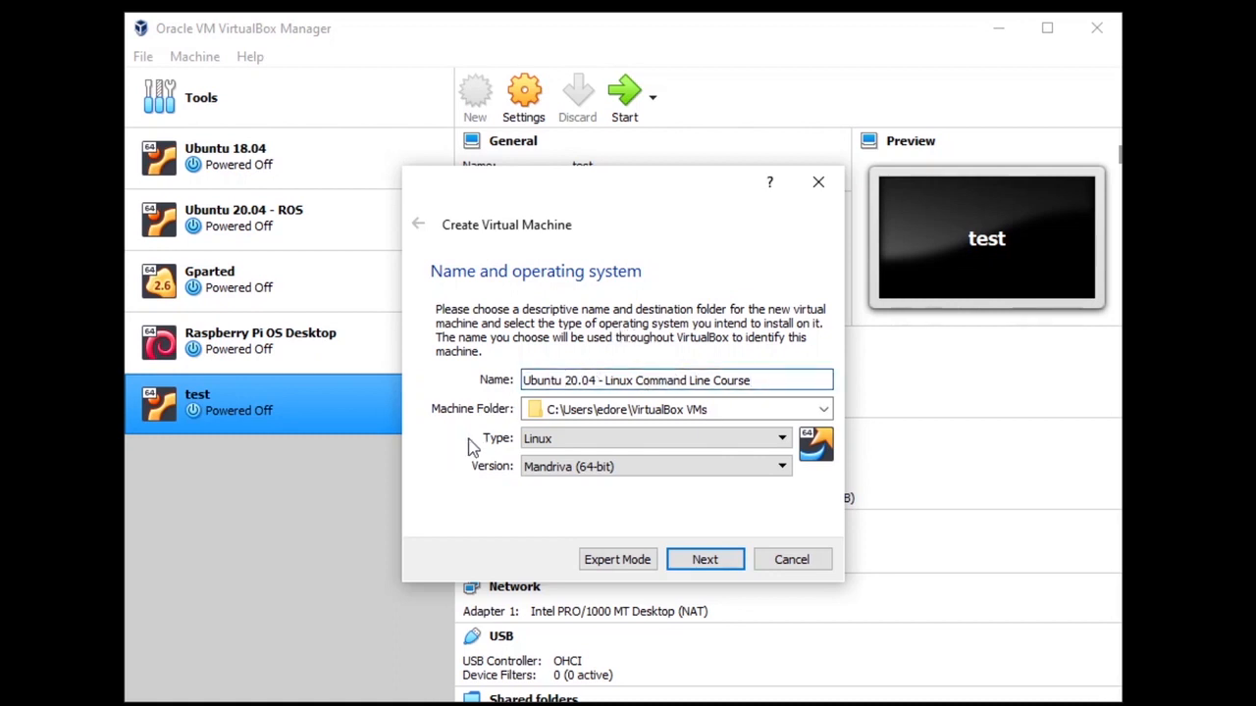
left_click(530, 439)
left_click(541, 471)
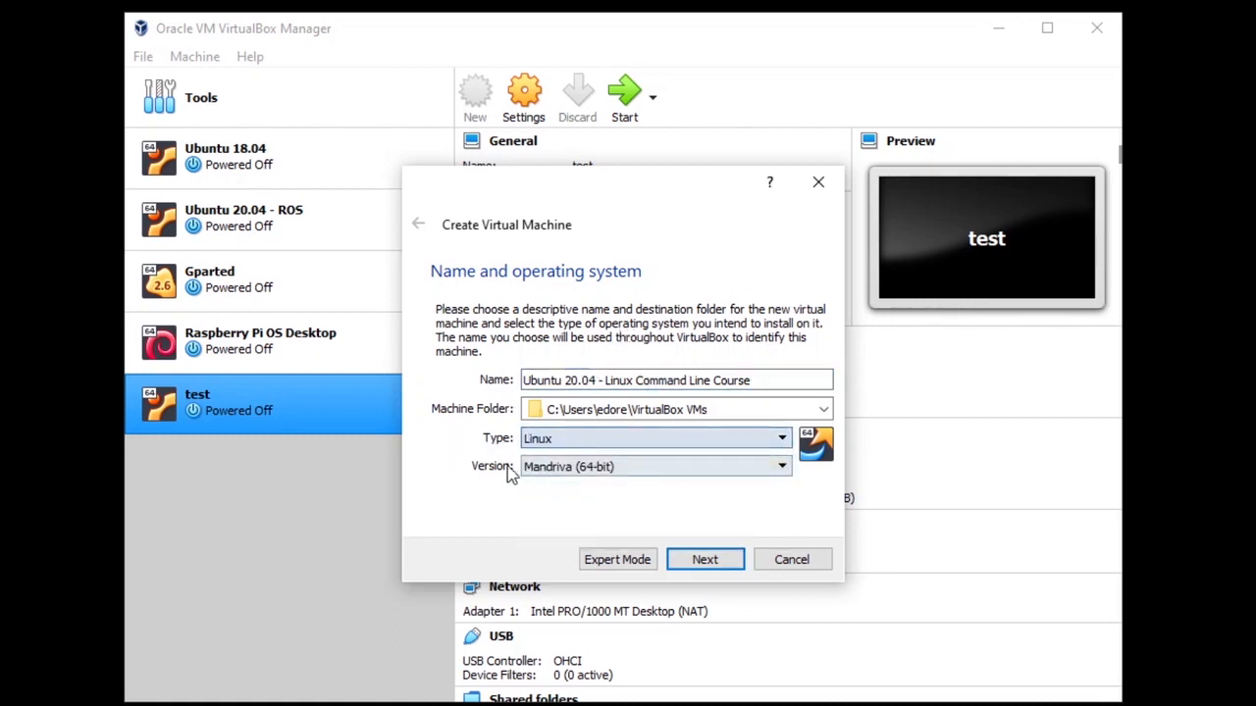
left_click(533, 468)
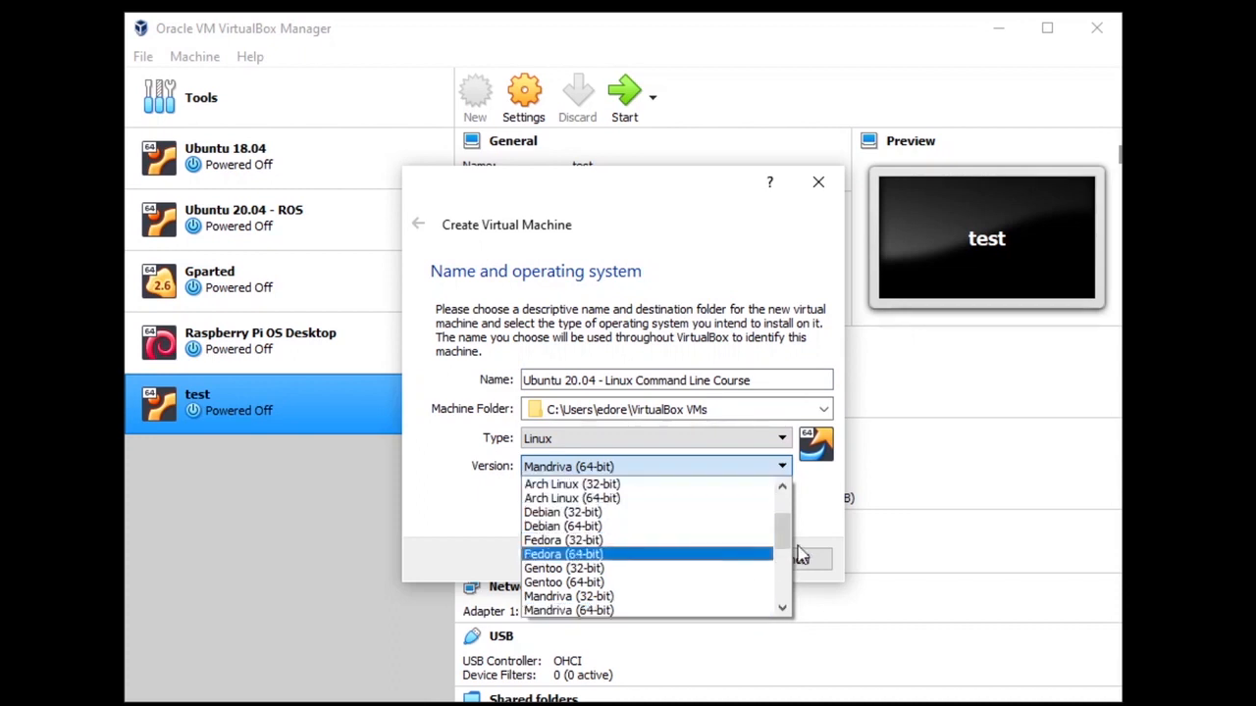
left_click_drag(793, 532, 795, 558)
left_click_drag(793, 580, 791, 597)
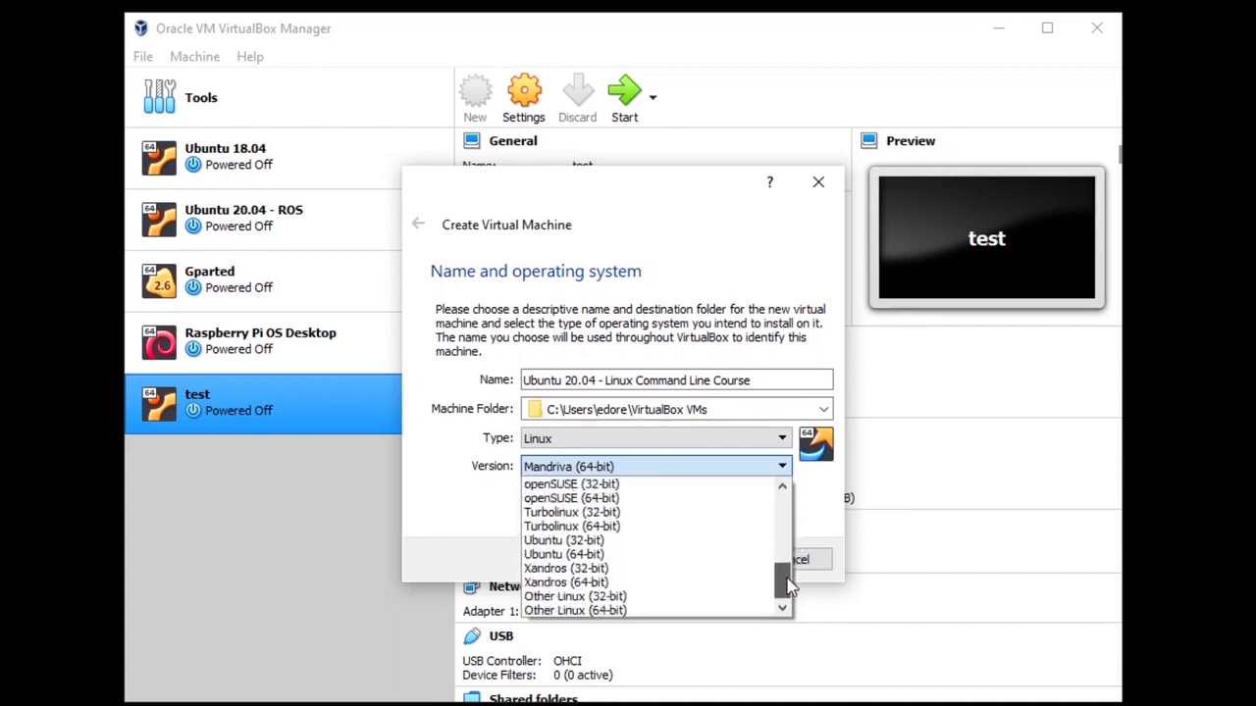
left_click(692, 557)
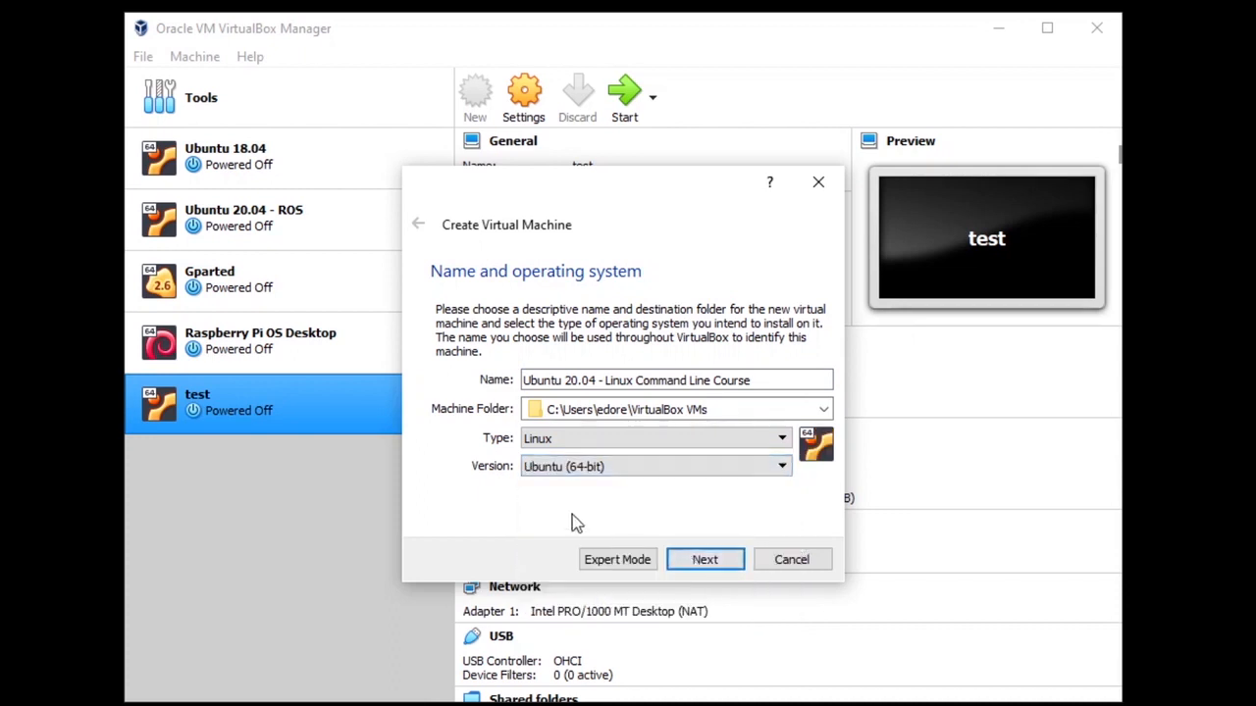
Step: Allocate 6088 MB of memory to the new machine
left_click(715, 562)
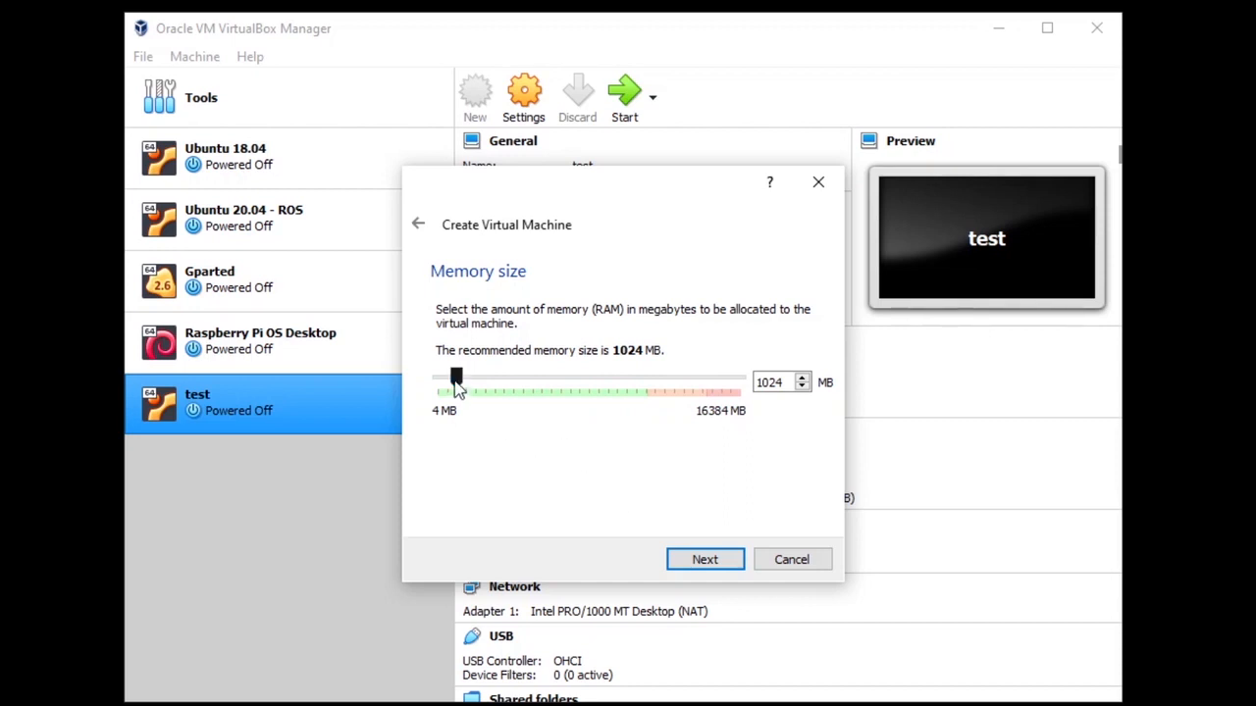
left_click_drag(456, 380, 550, 391)
left_click(723, 565)
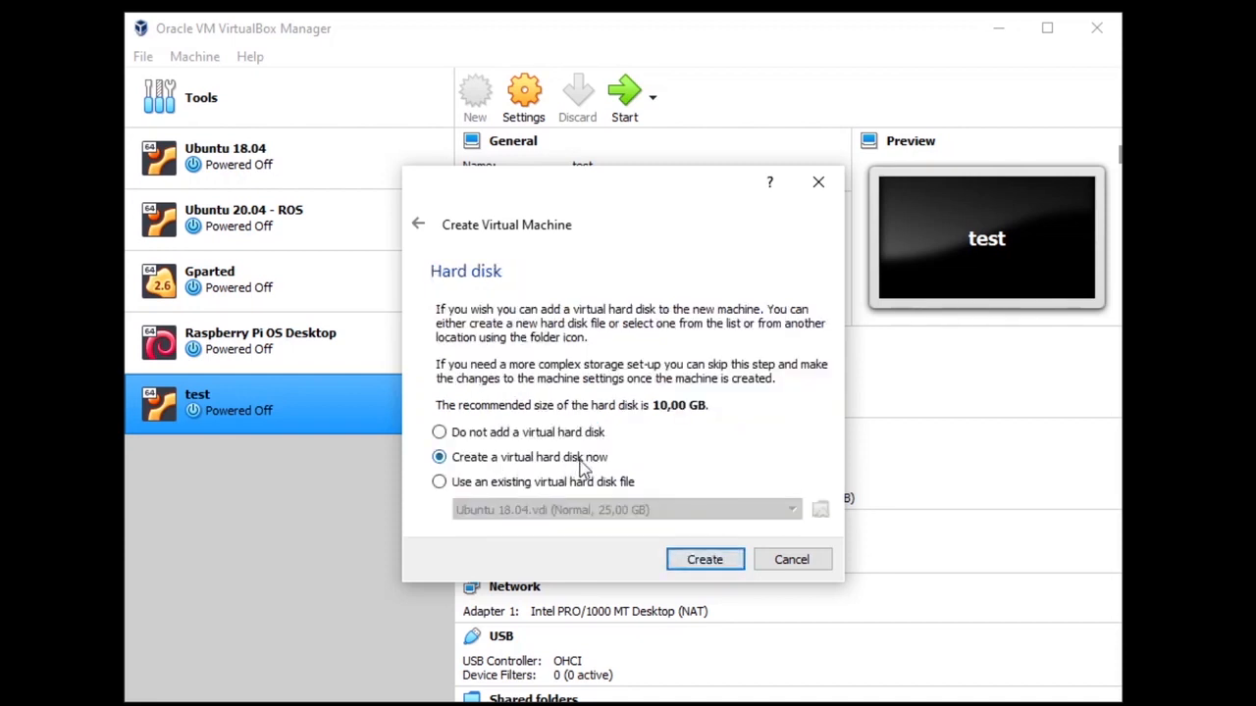
Step: Create a dynamically allocated 30 GB VDI hard disk and finish creating the VM
left_click(705, 560)
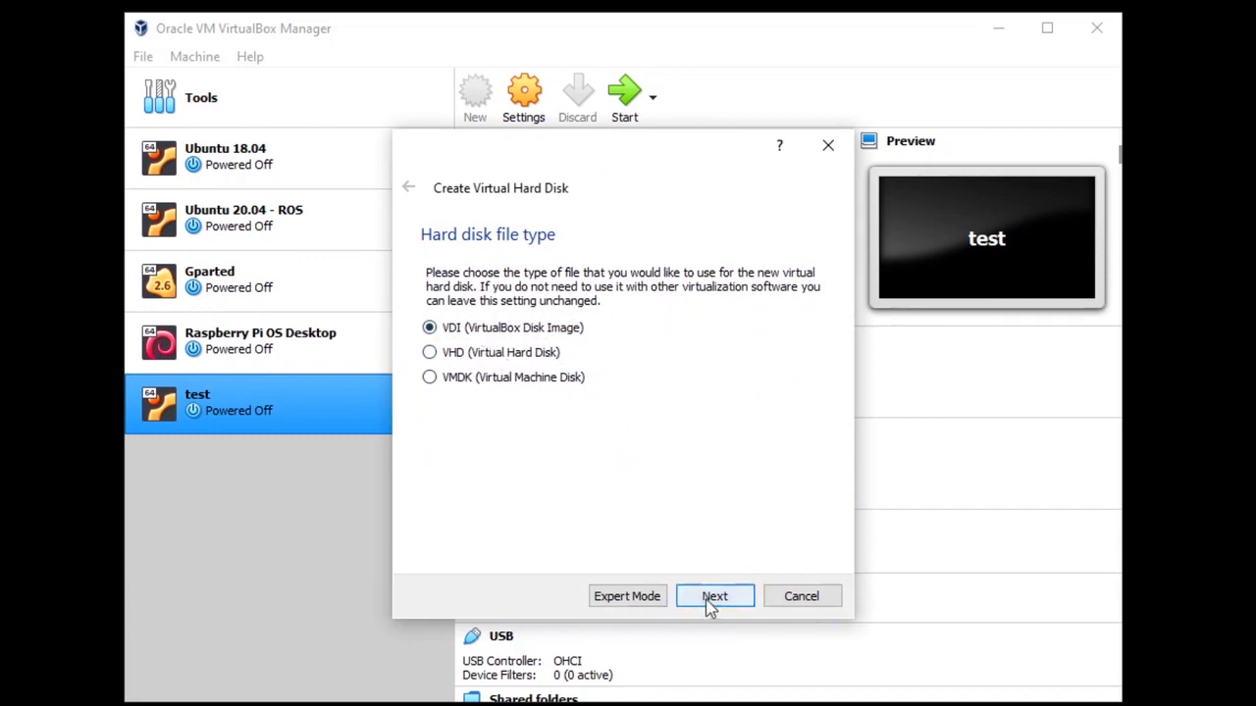
left_click(713, 599)
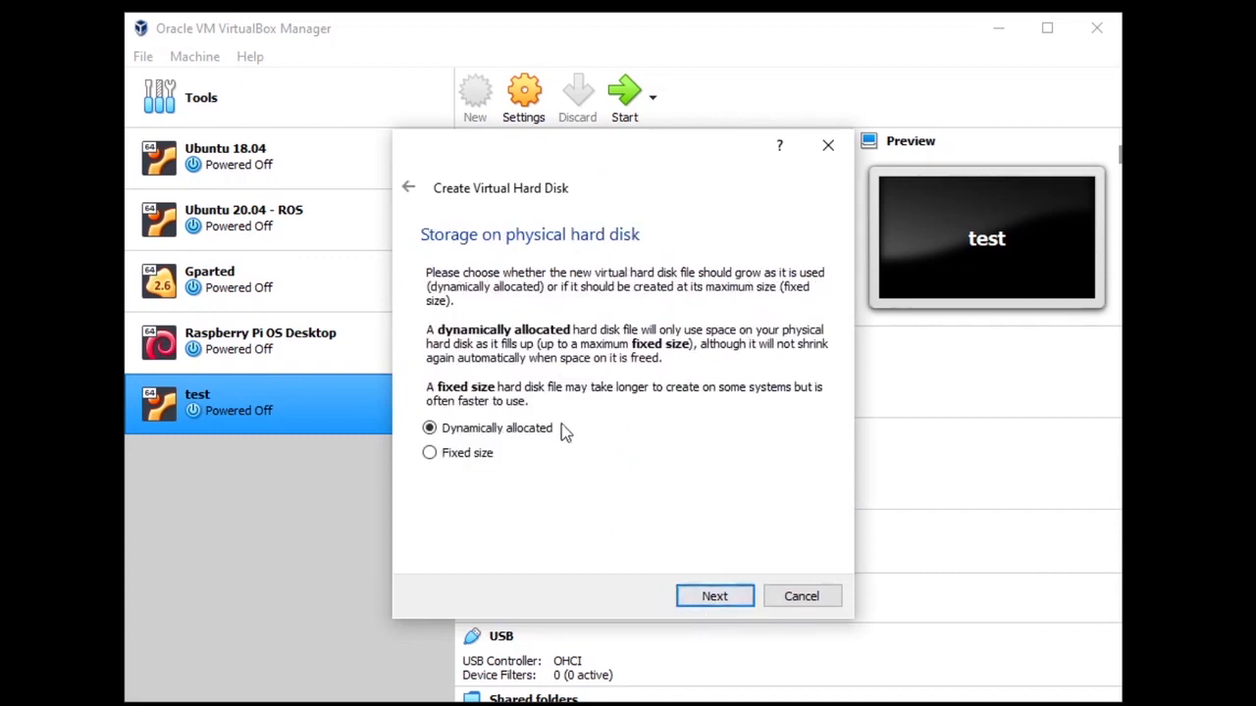
left_click(714, 596)
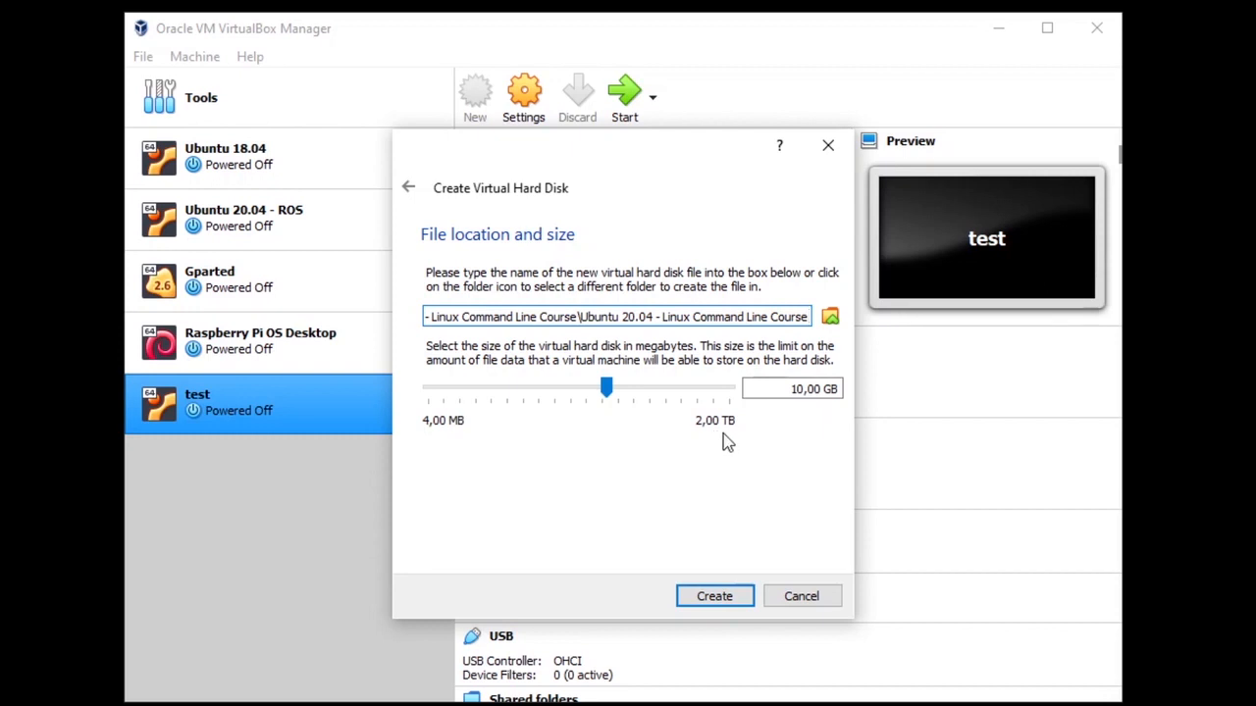
left_click(802, 391)
type("3")
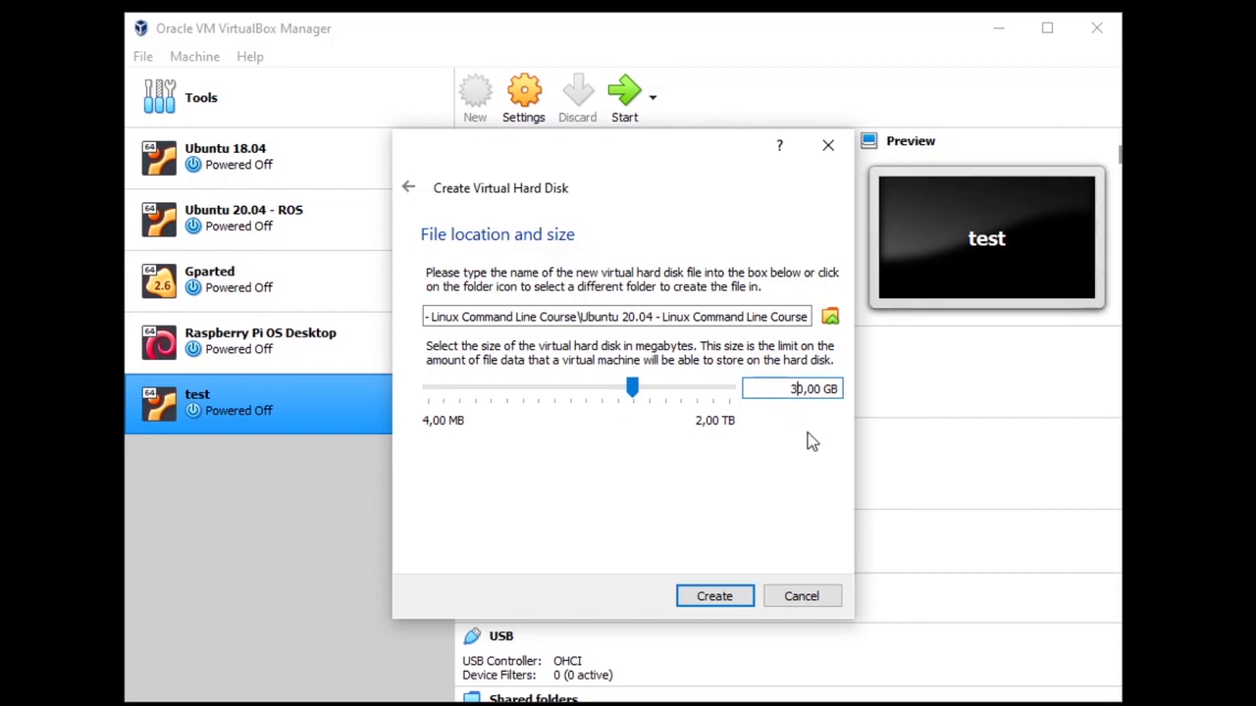
left_click(729, 597)
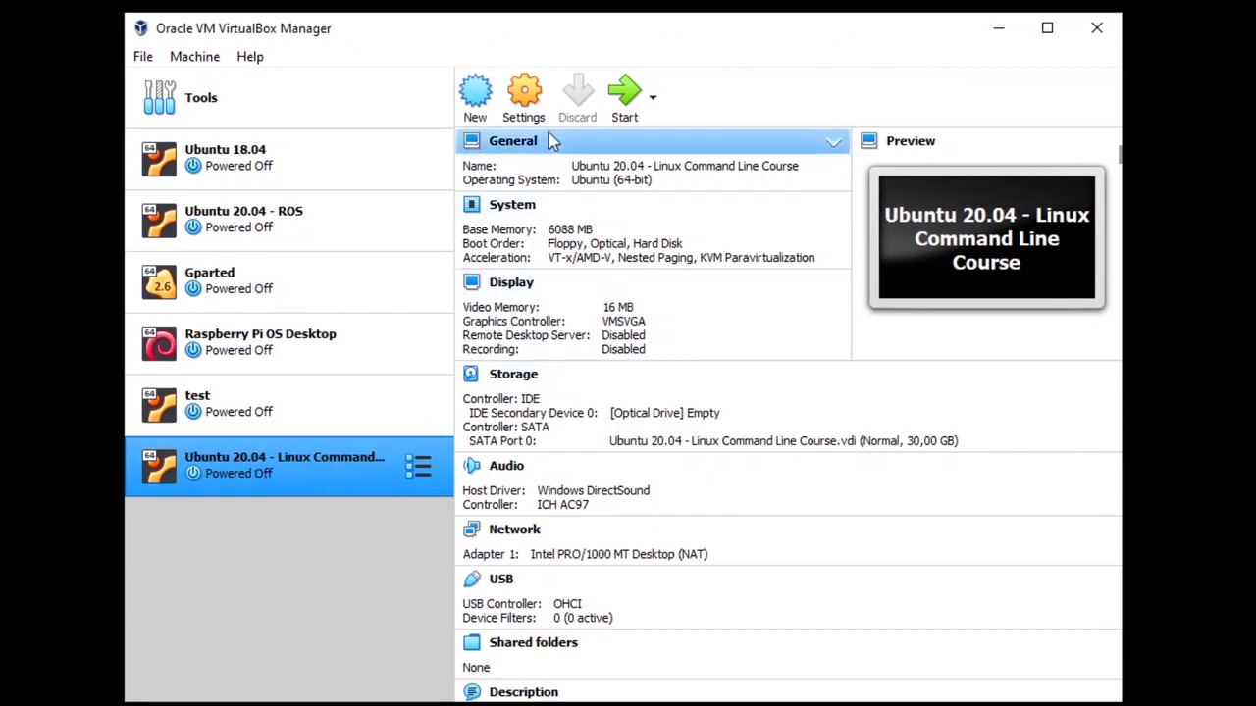
Step: Set the VM to 2 processors in System settings, then show Firefox's recent downloads list
left_click(527, 106)
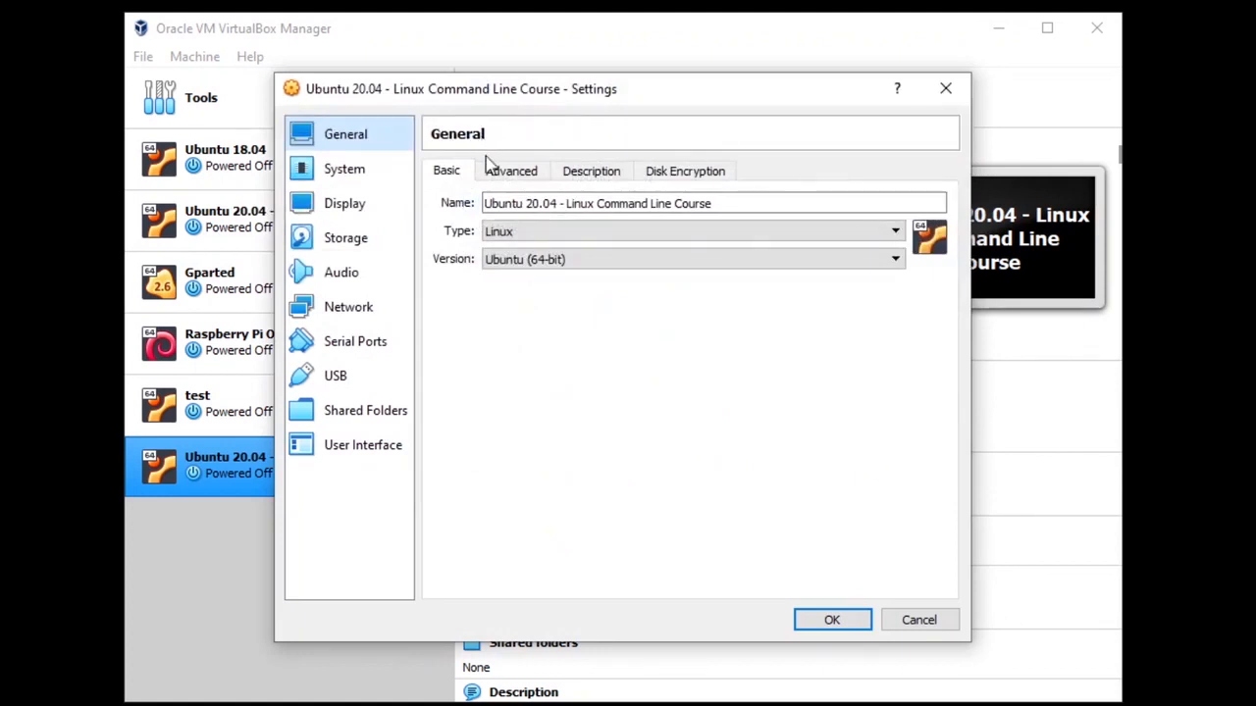
left_click(371, 173)
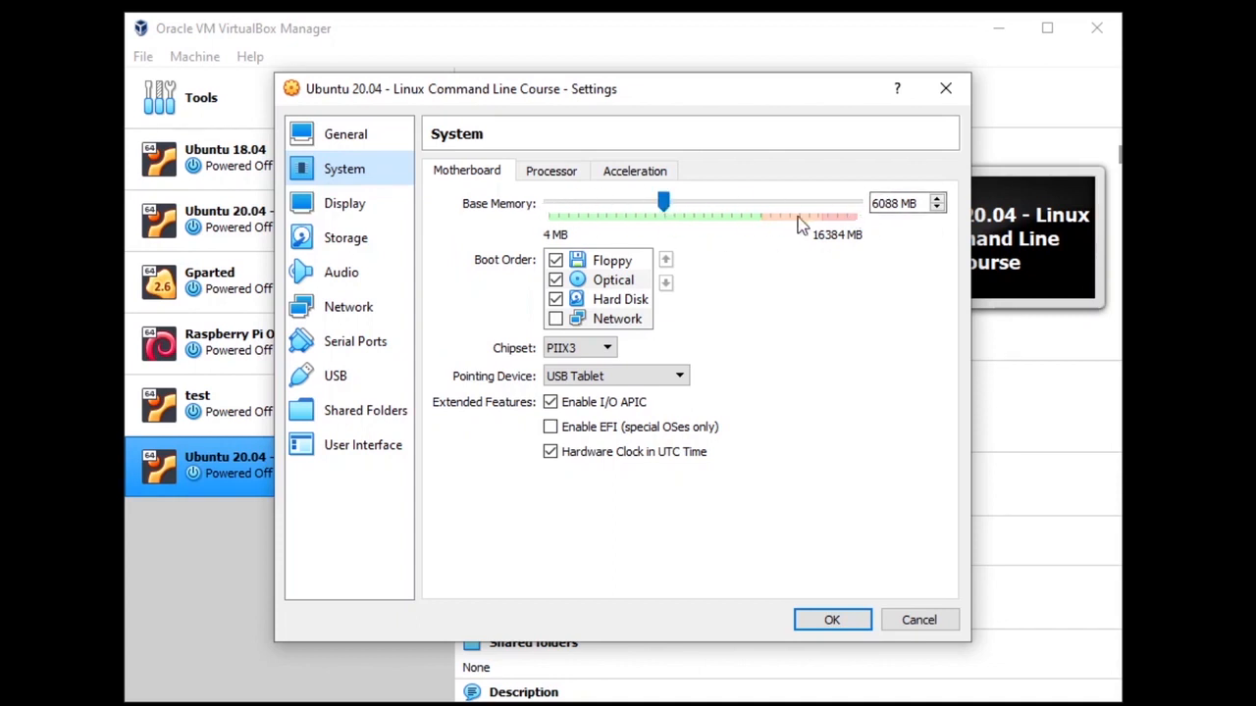
left_click(540, 178)
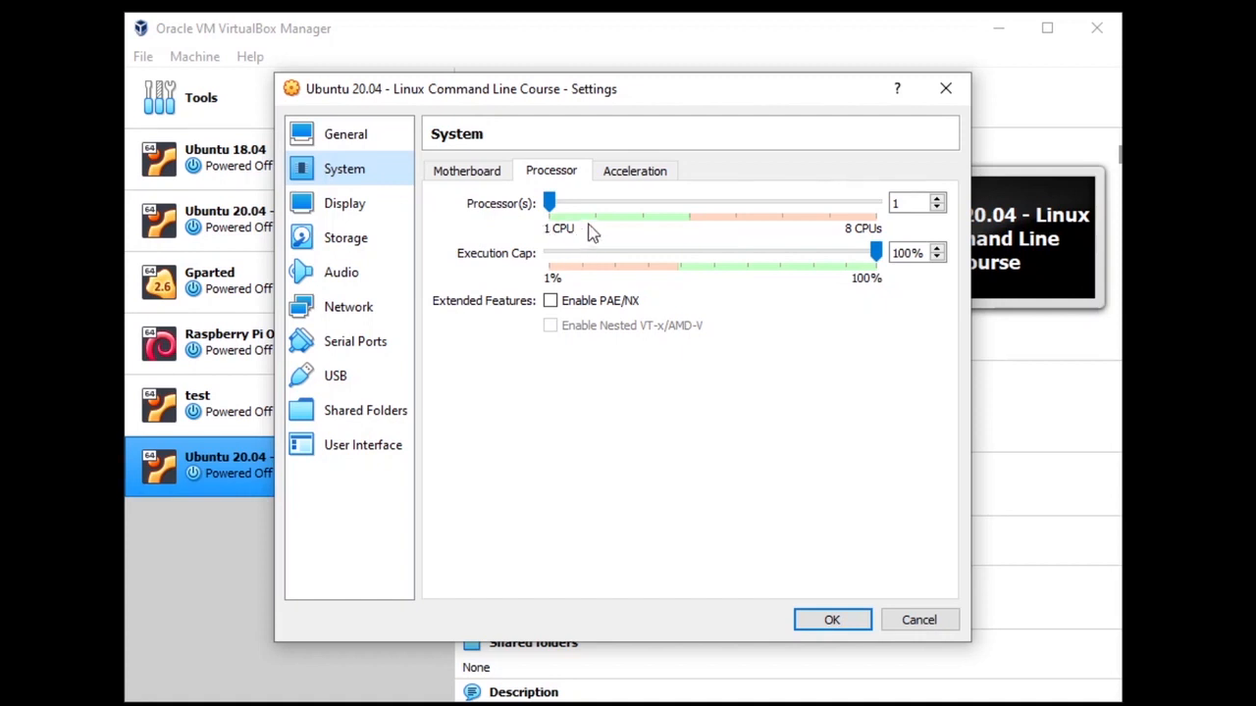
left_click(550, 204)
left_click_drag(572, 212, 585, 212)
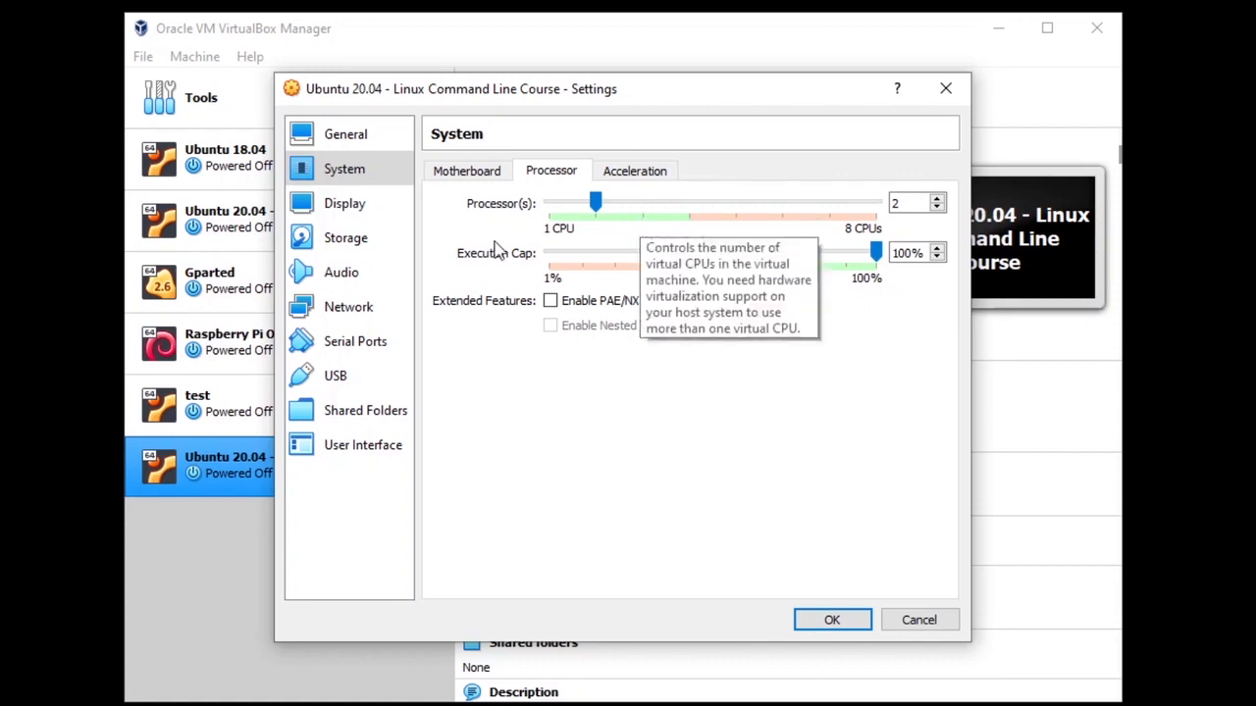
left_click(826, 621)
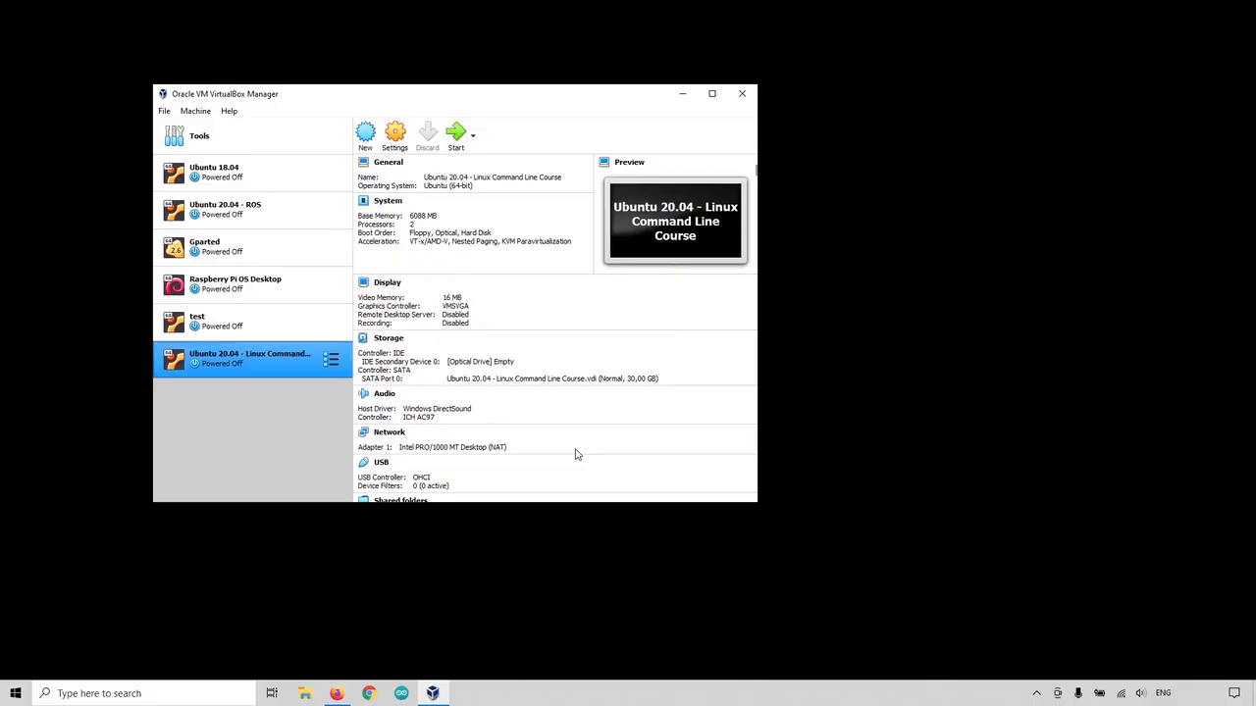
left_click(336, 694)
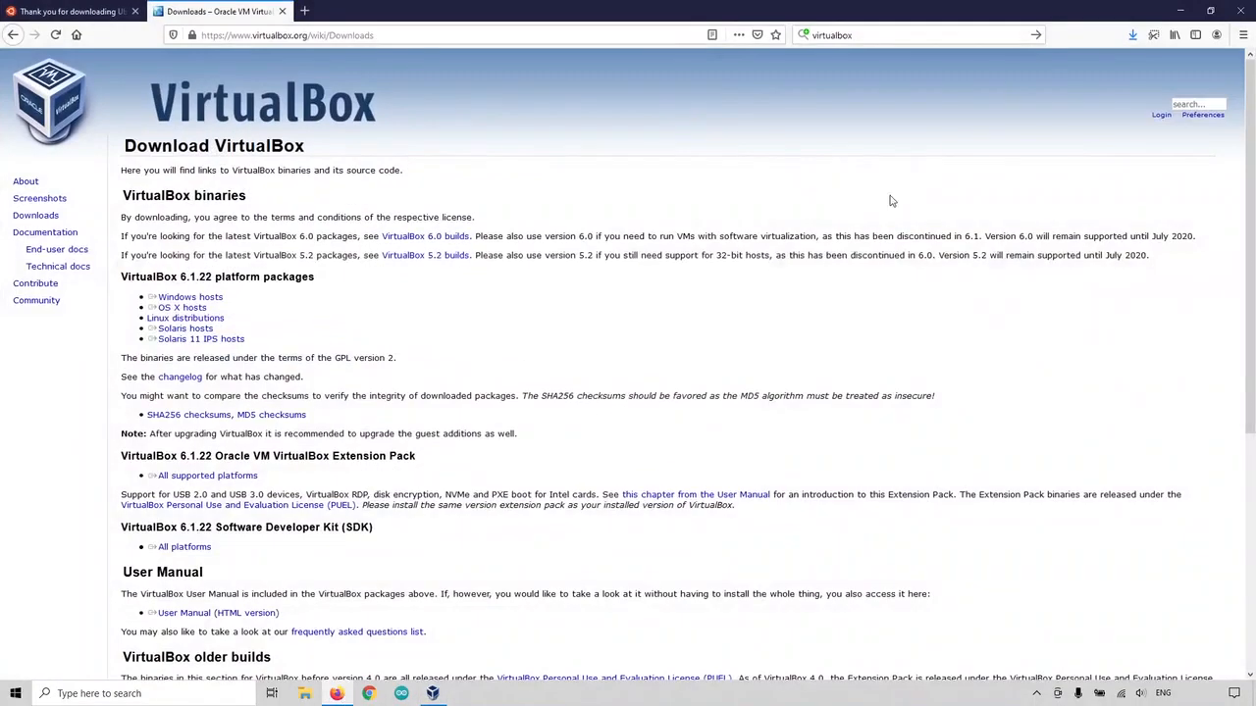
left_click(1132, 37)
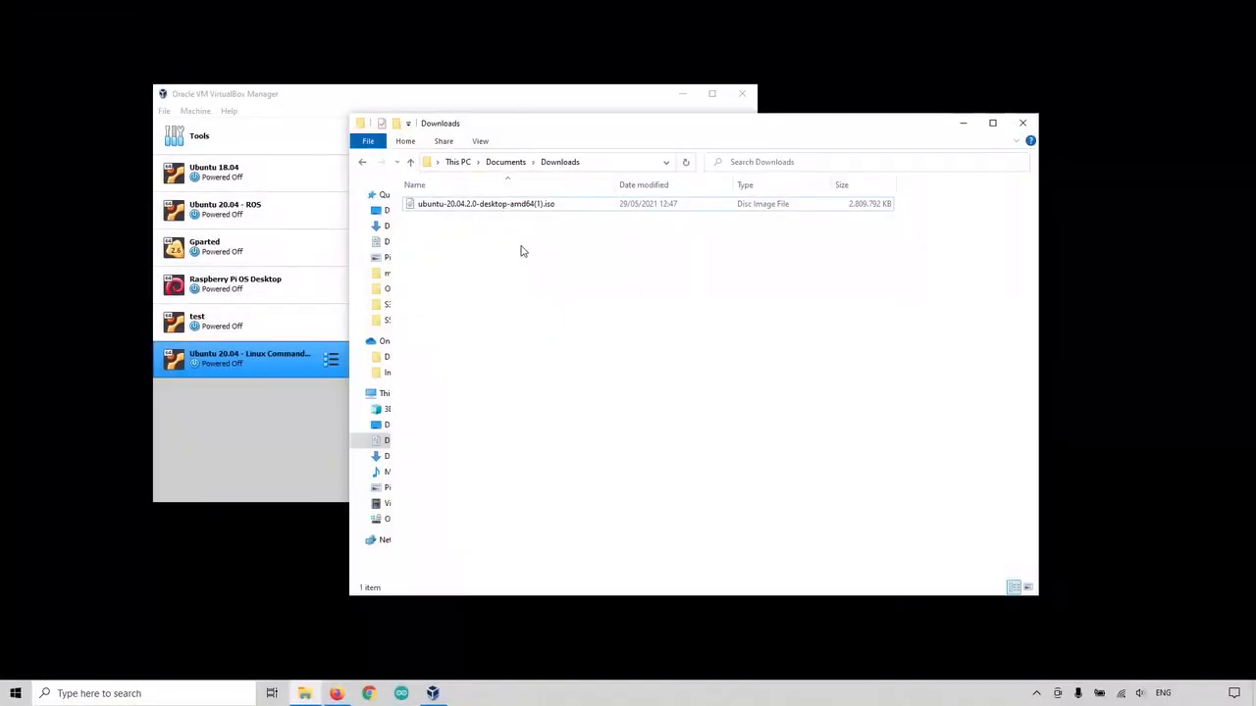
Step: Select ubuntu-20.04.2.0-desktop-amd64(1).iso in the Downloads folder and return to VirtualBox Manager
left_click(441, 209)
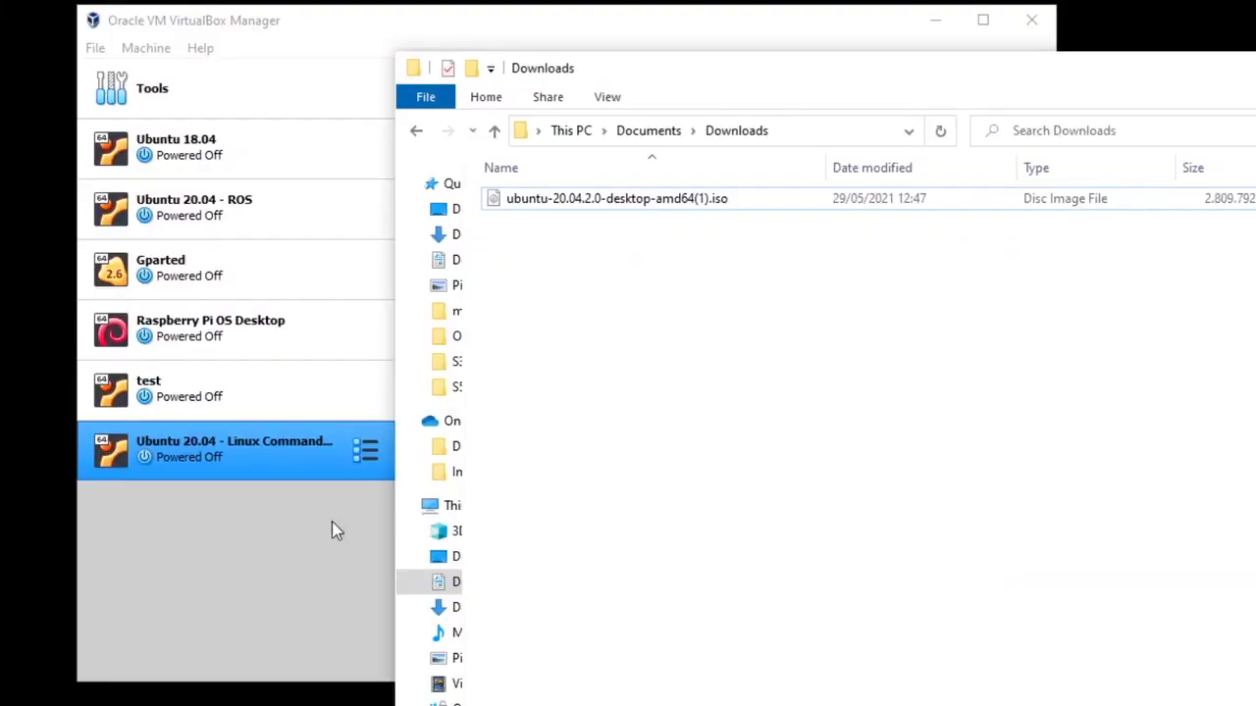
left_click(295, 412)
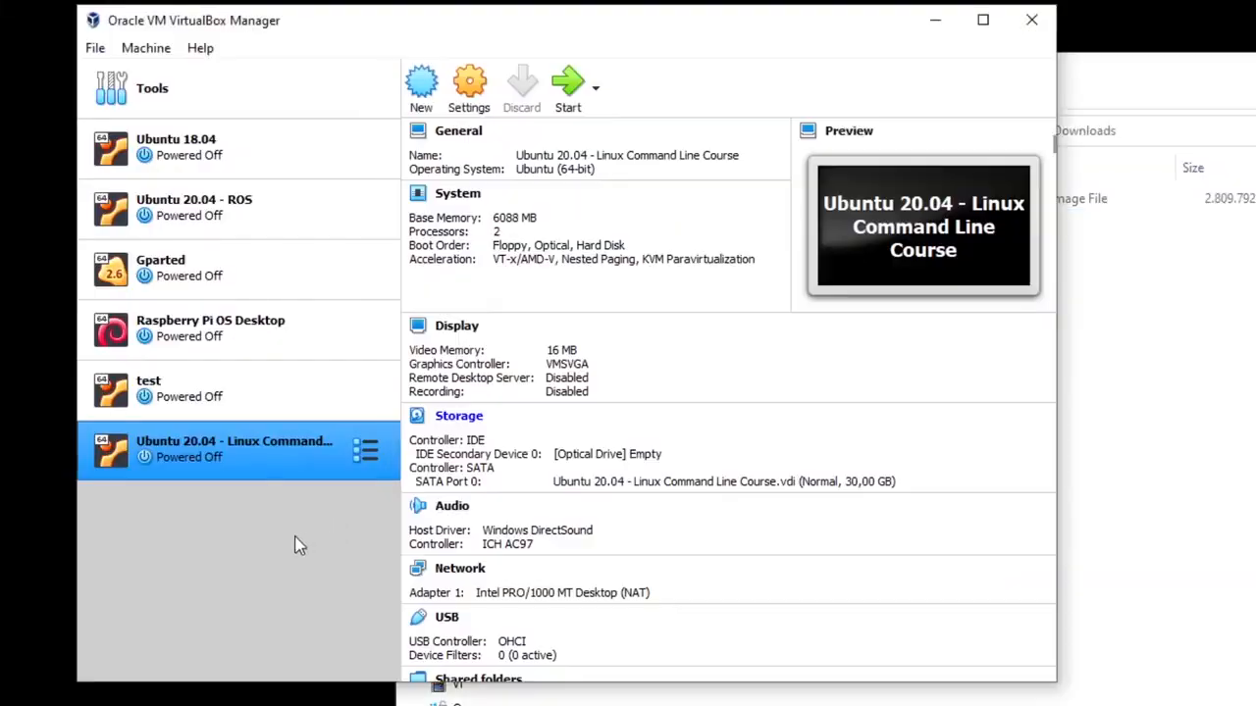
Step: Attach ubuntu-20.04.2.0-desktop-amd64(1).iso to the VM's empty optical drive in Storage settings and save
left_click(469, 93)
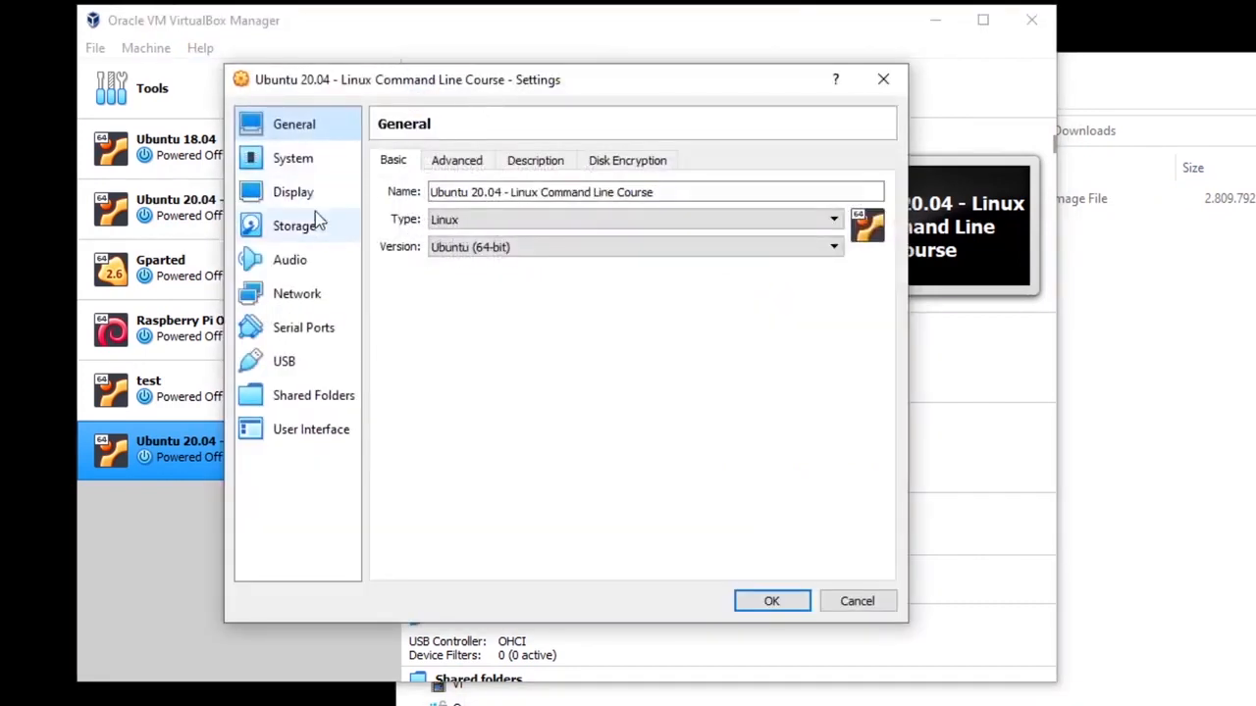
left_click(294, 227)
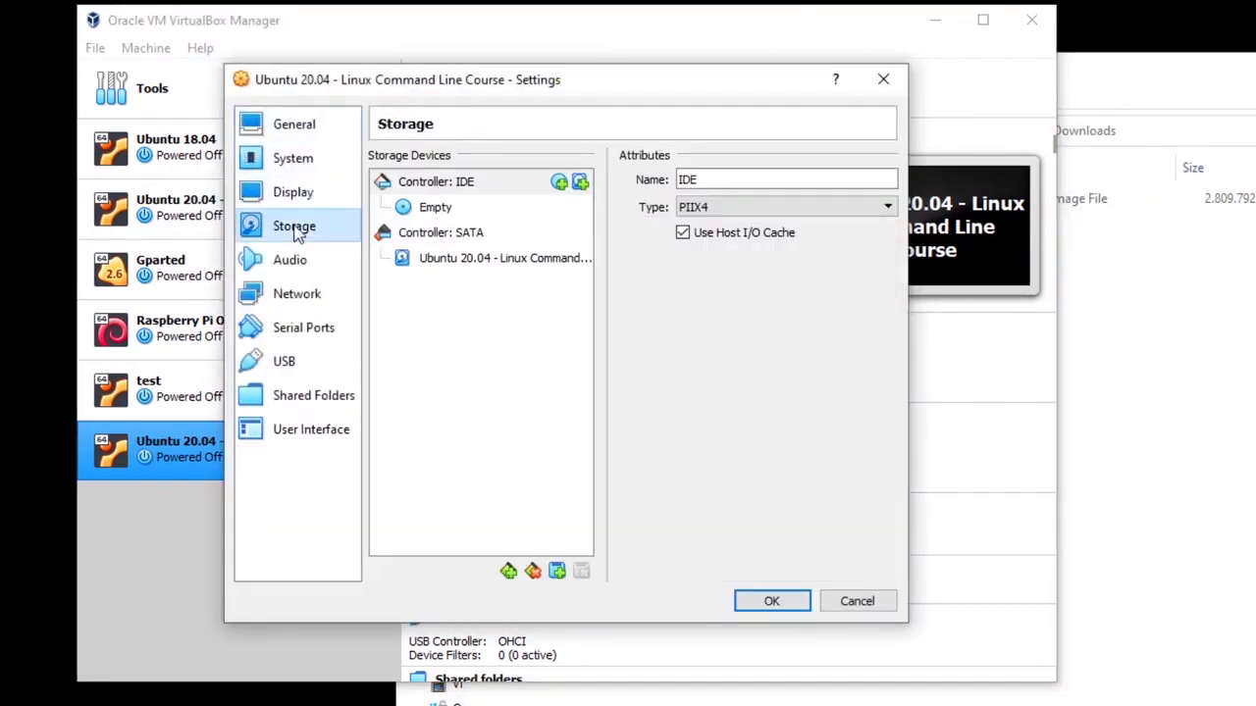
left_click(441, 214)
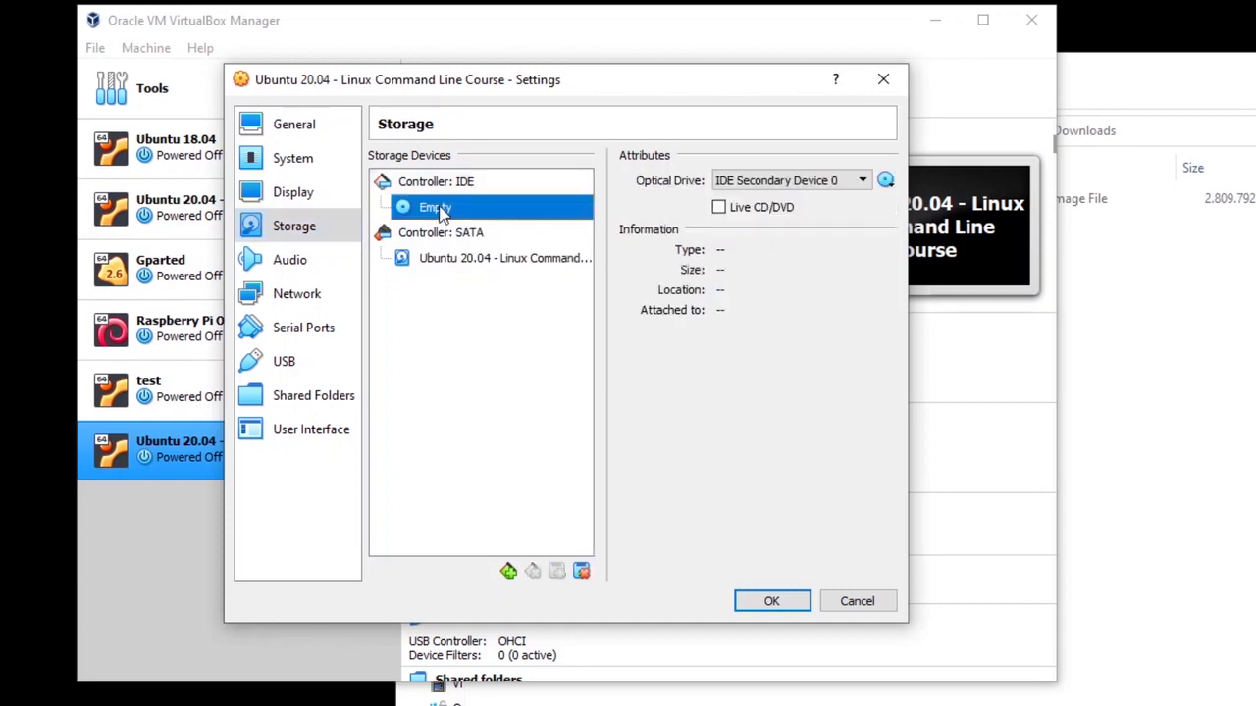
left_click(885, 181)
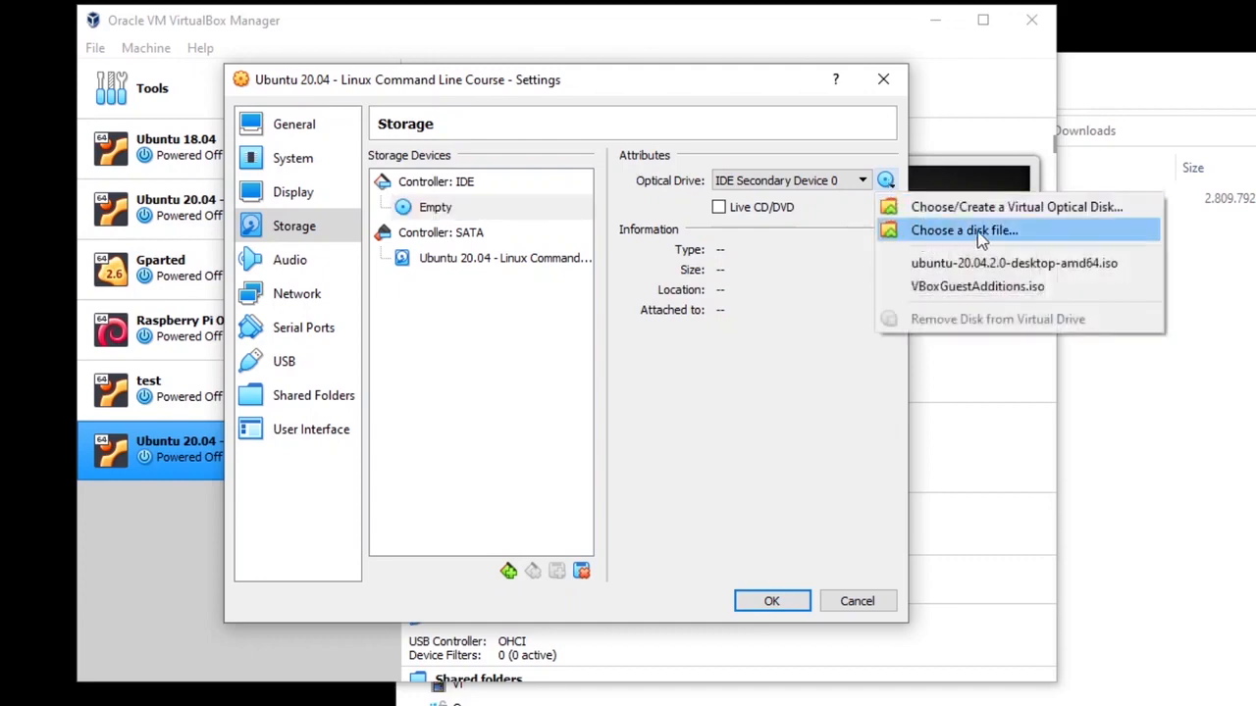
left_click(1011, 233)
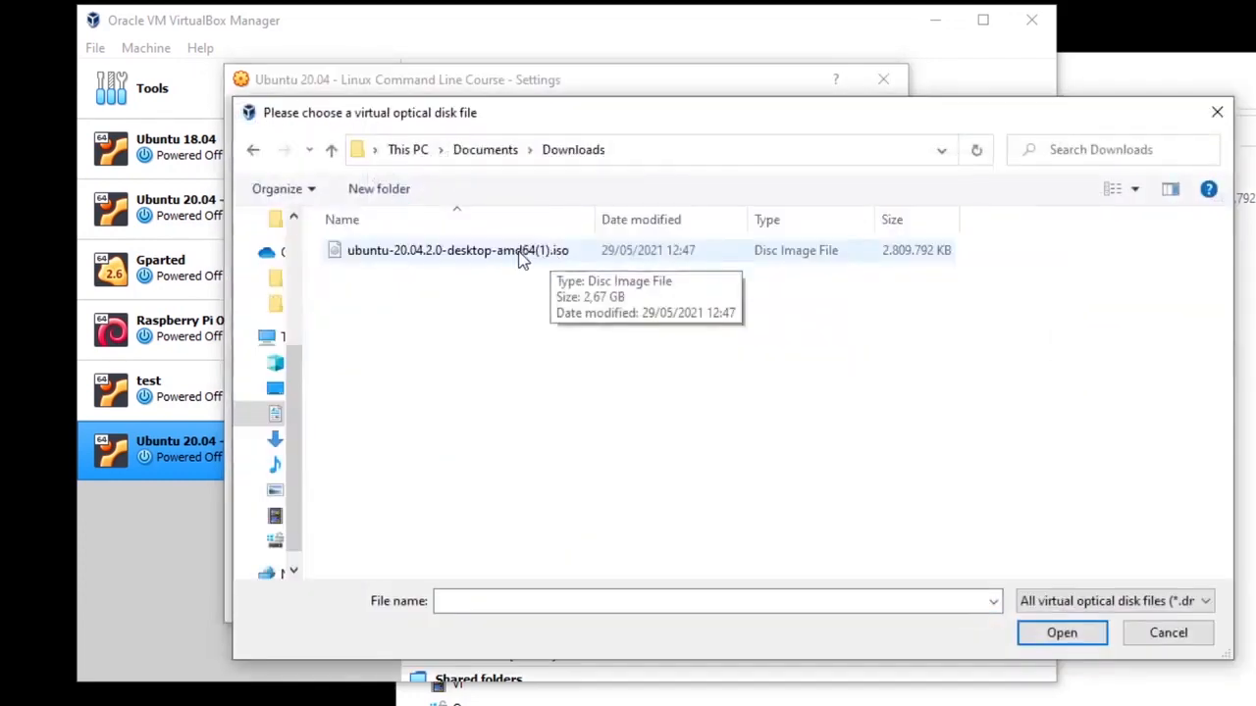
double_click(521, 252)
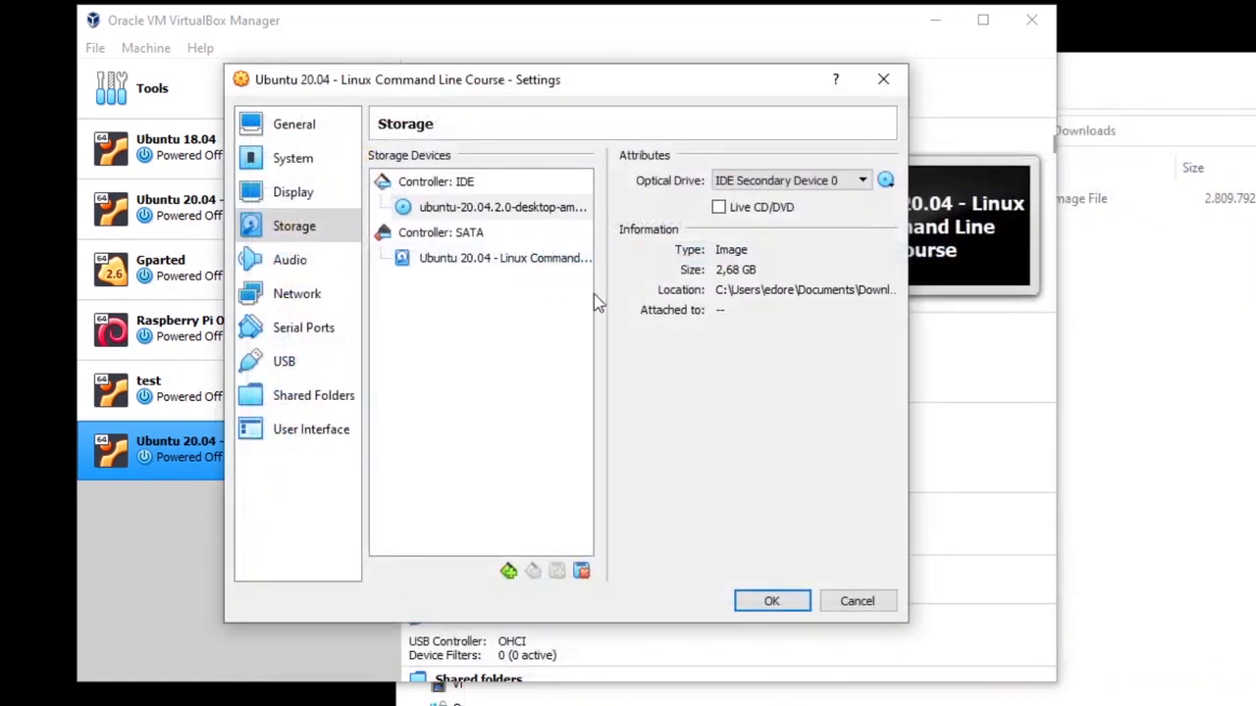
left_click(434, 208)
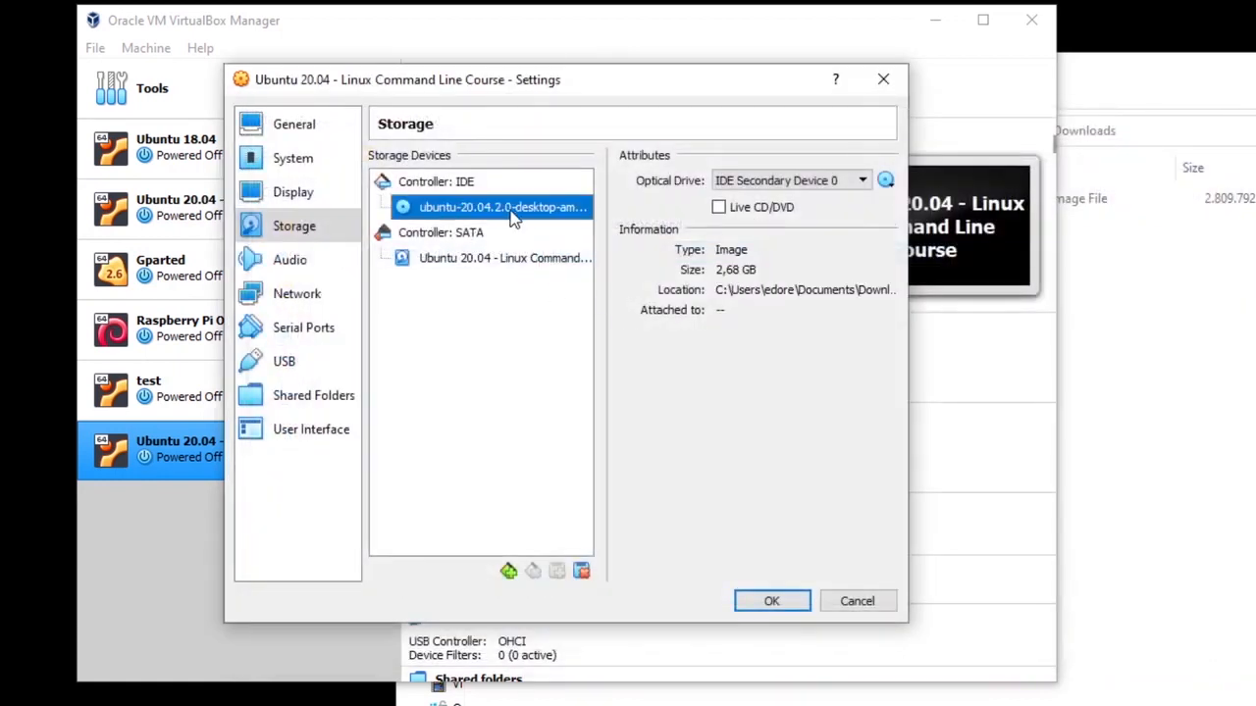
left_click(771, 600)
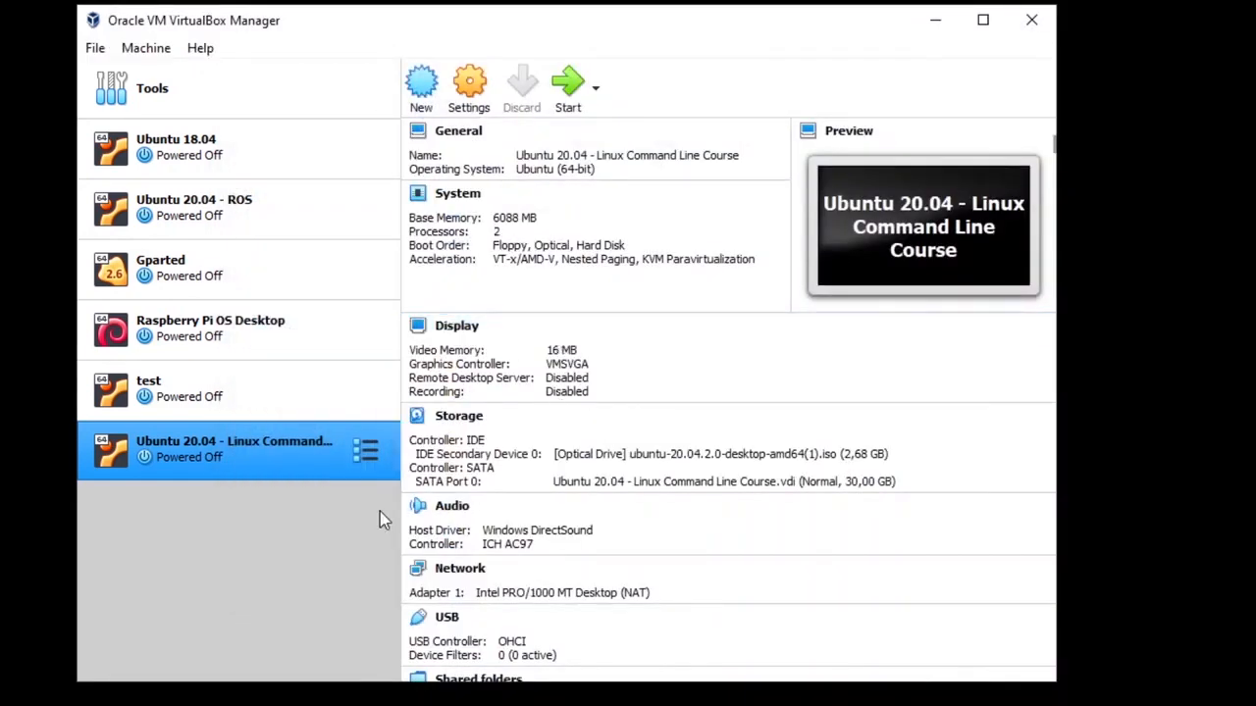
Step: Start the VM with ubuntu-20.04.2.0-desktop-amd64(1).iso chosen as the start-up disk
left_click(567, 98)
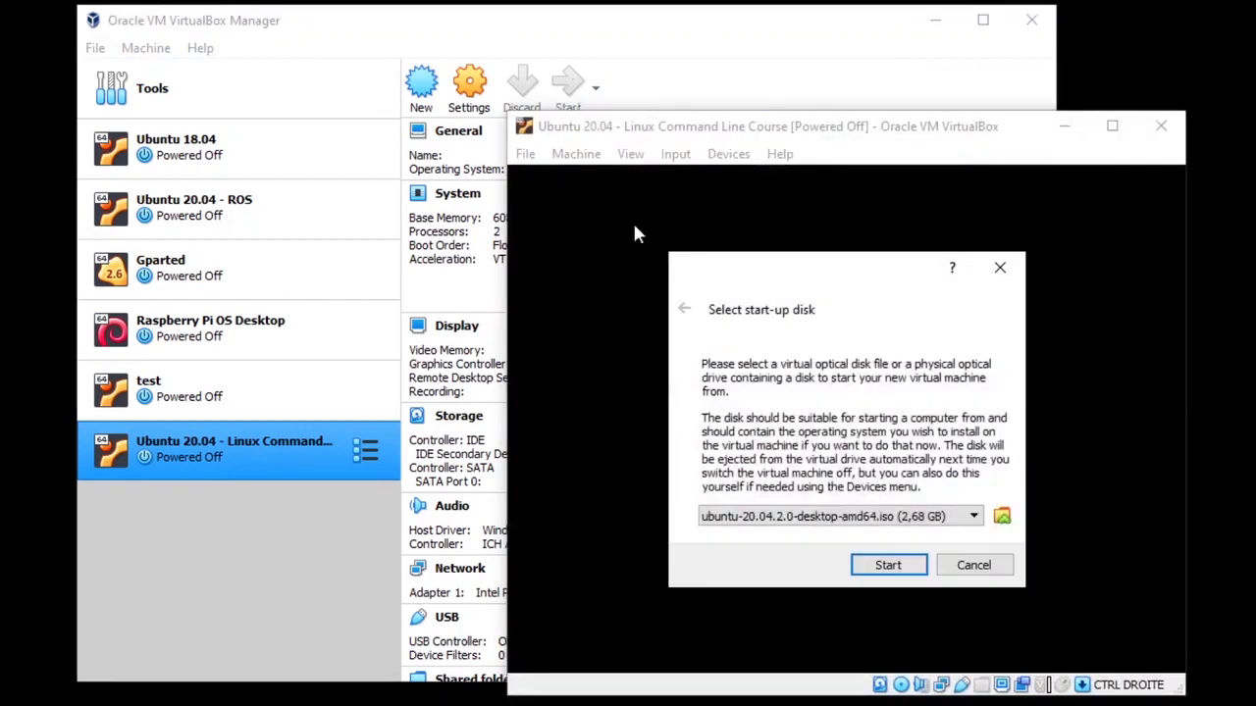
left_click(975, 518)
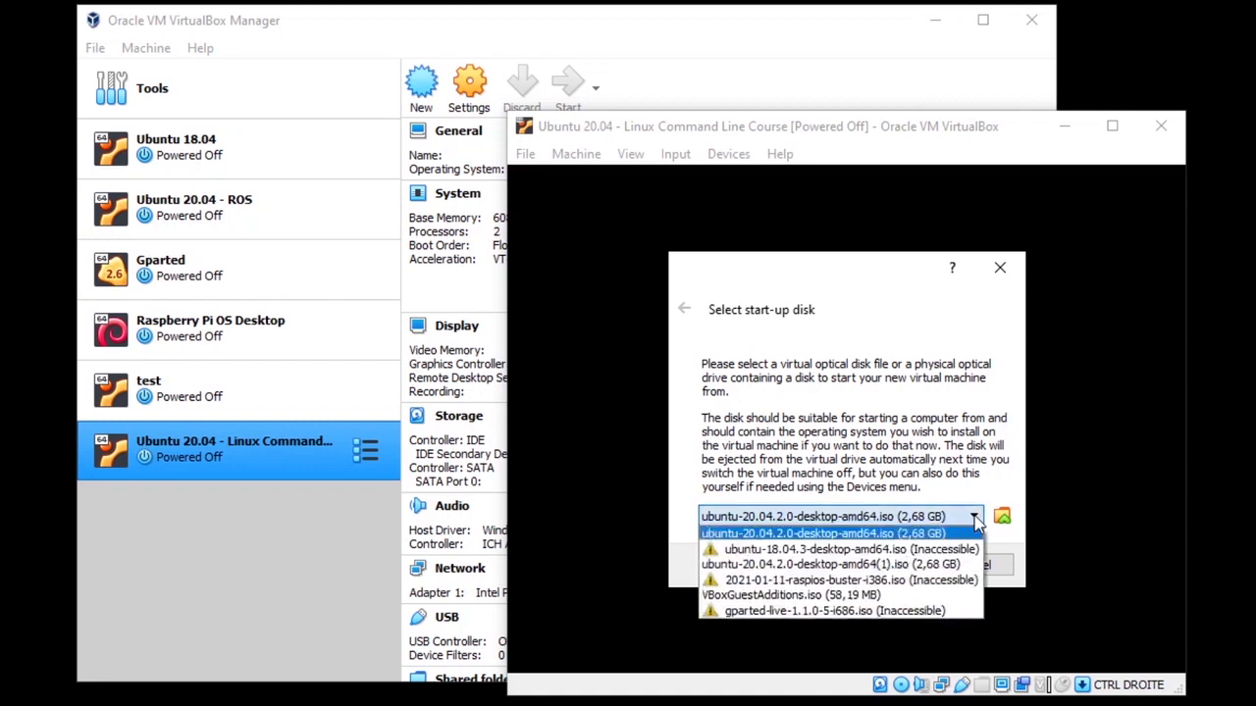
left_click(957, 564)
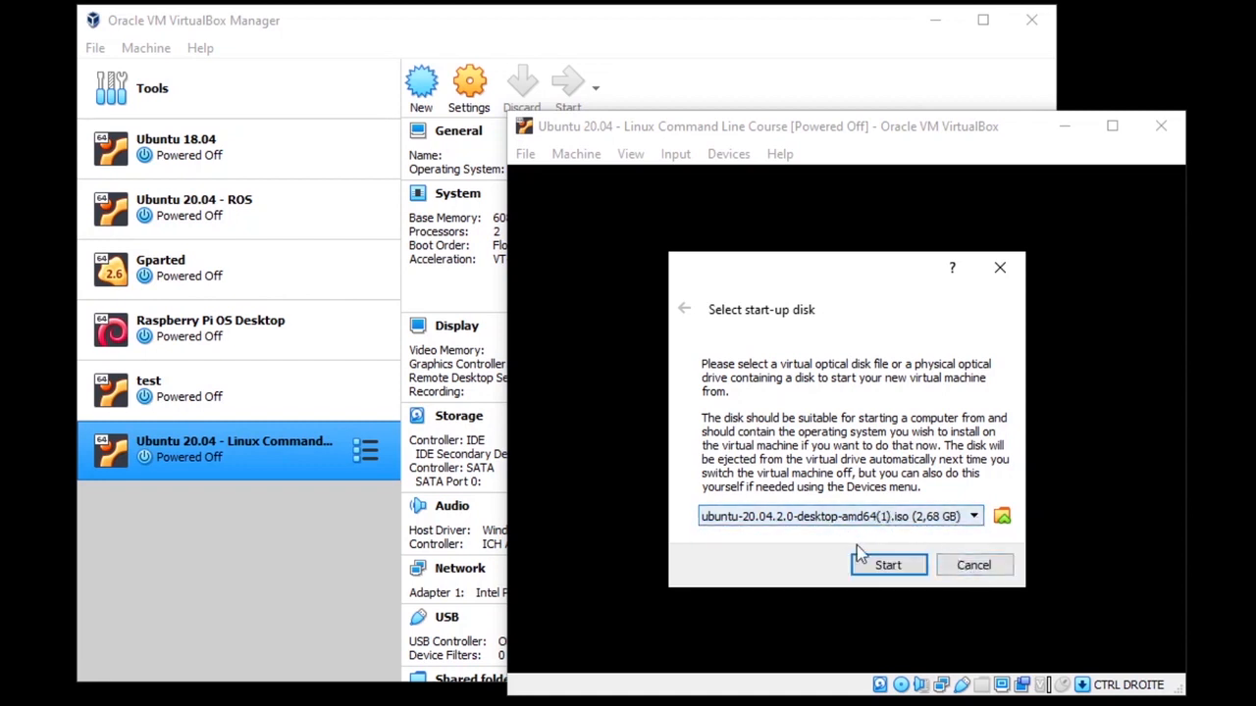
left_click(888, 567)
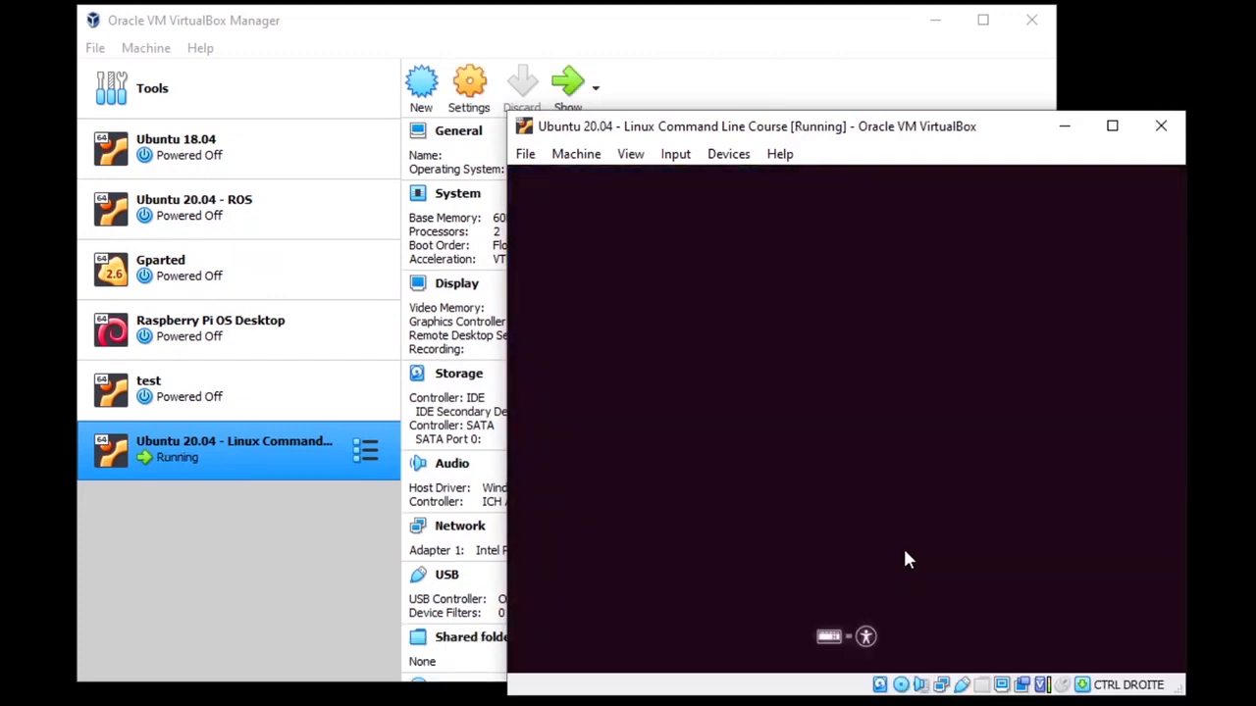
left_click(933, 30)
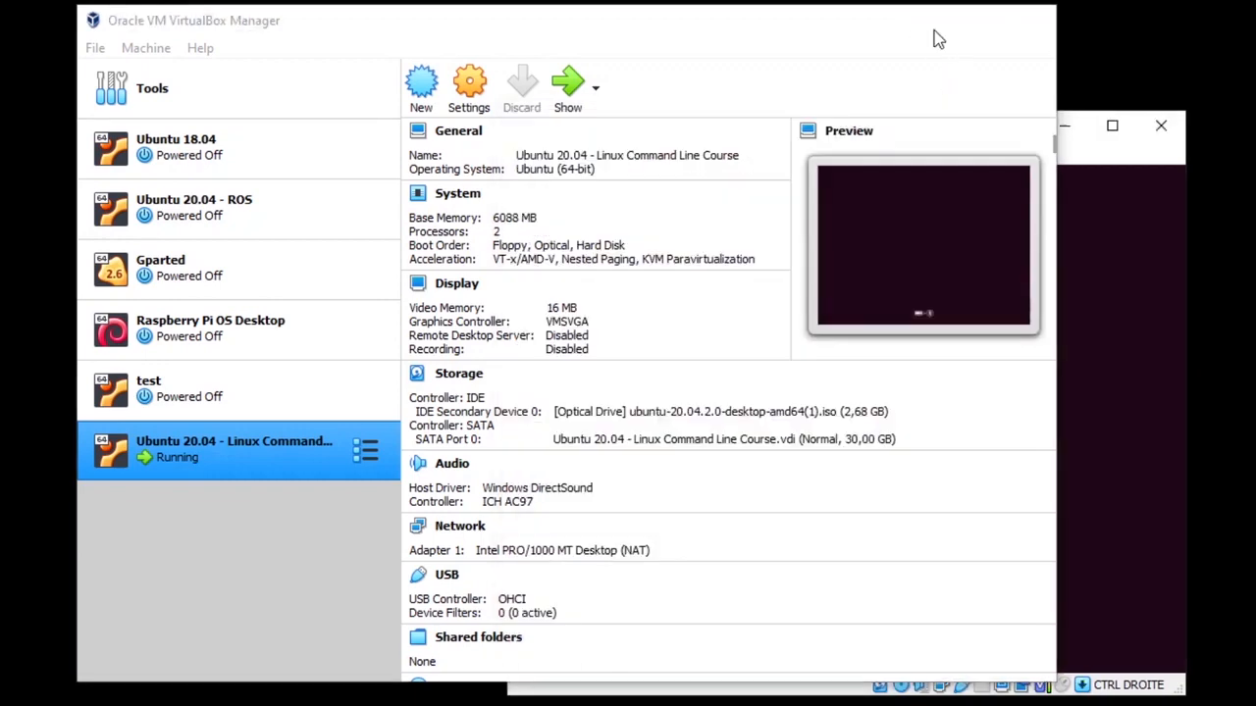
Step: Choose Install Ubuntu and set the keyboard layout to French, testing it with 'azer'
left_click(933, 24)
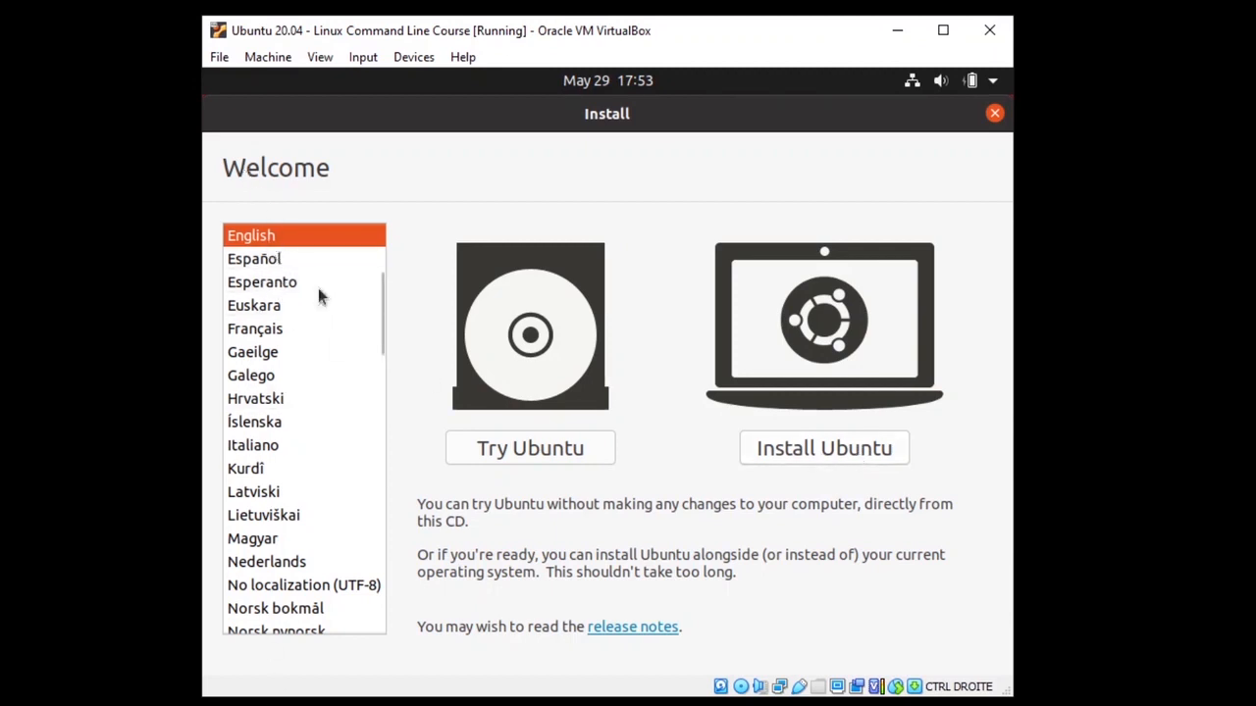
left_click(833, 461)
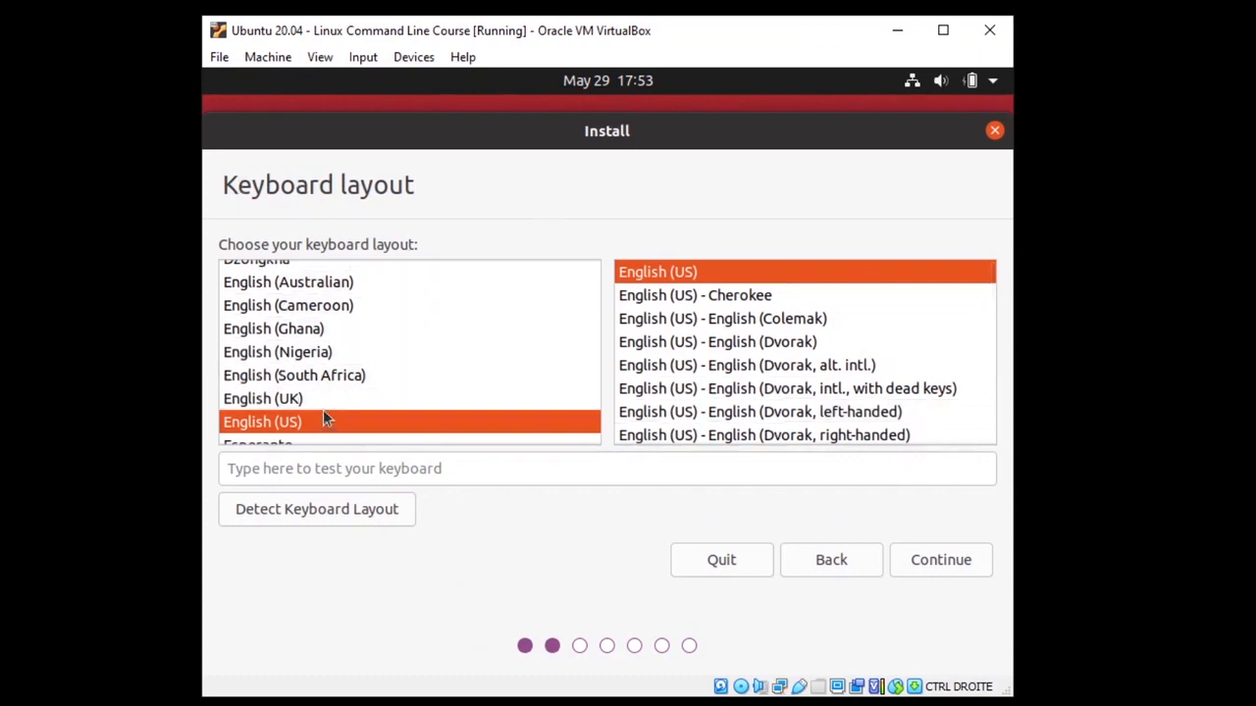
left_click(286, 400)
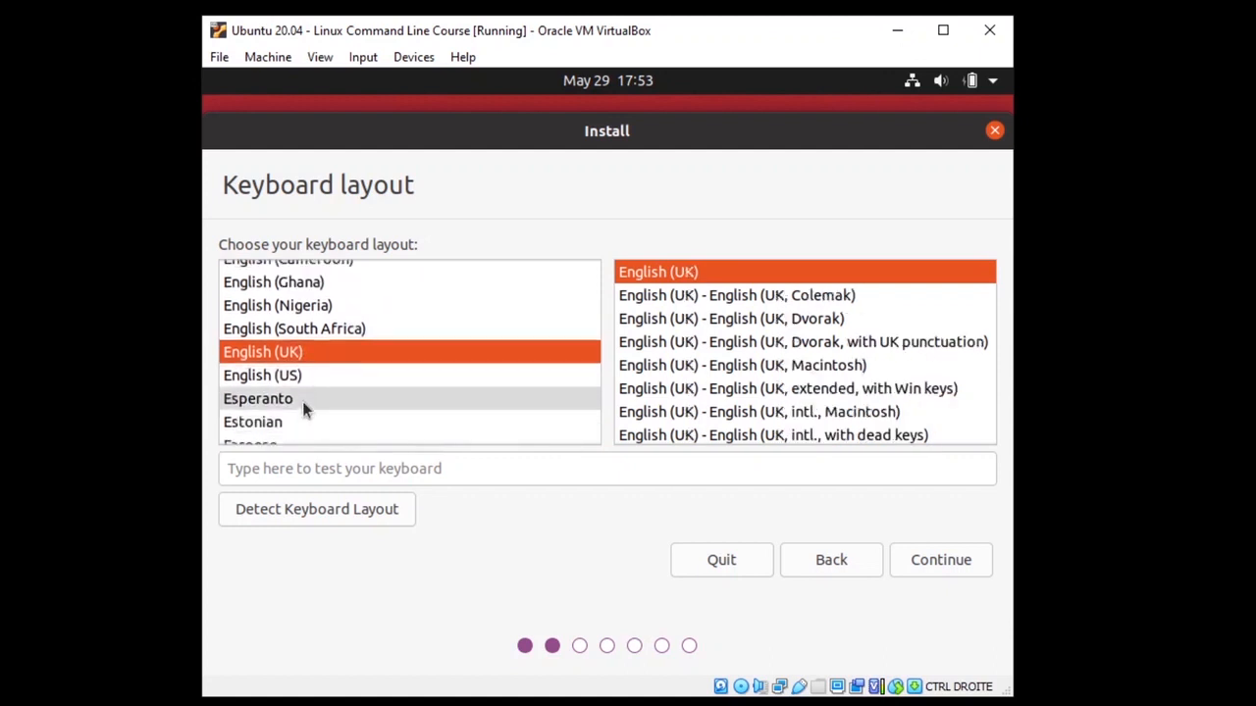
scroll(304, 398, "up", 2)
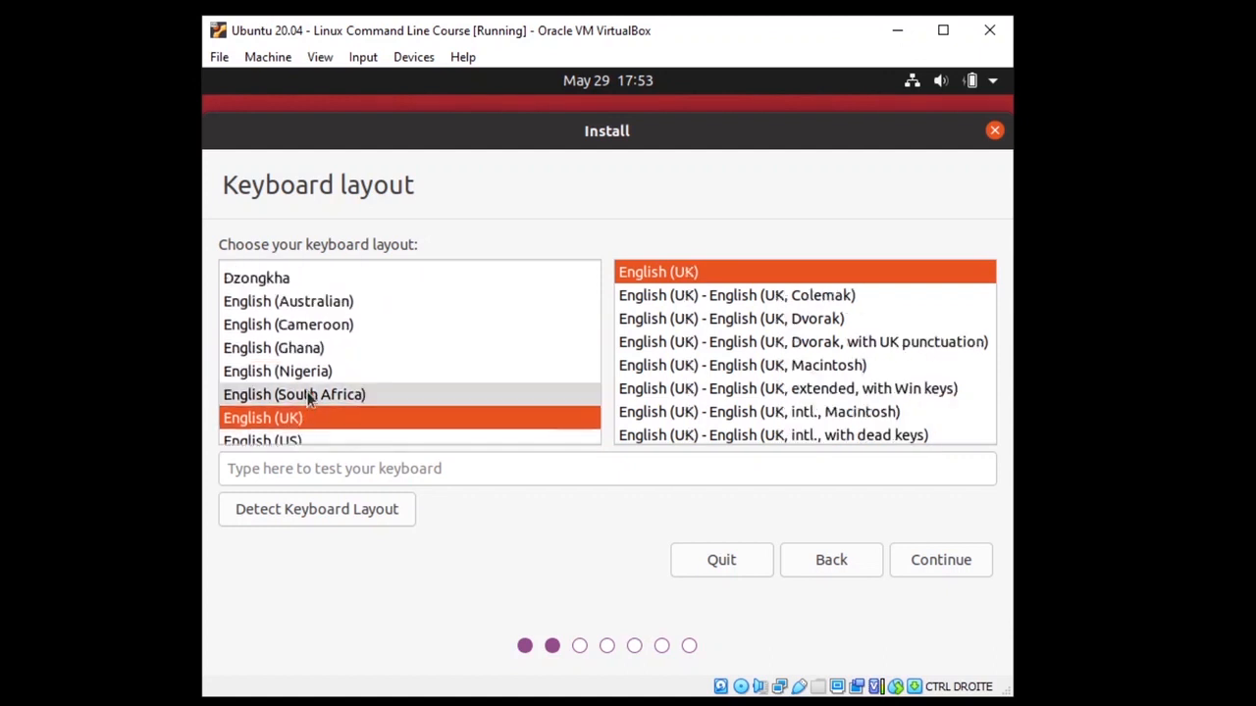
scroll(307, 394, "down", 3)
left_click(292, 417)
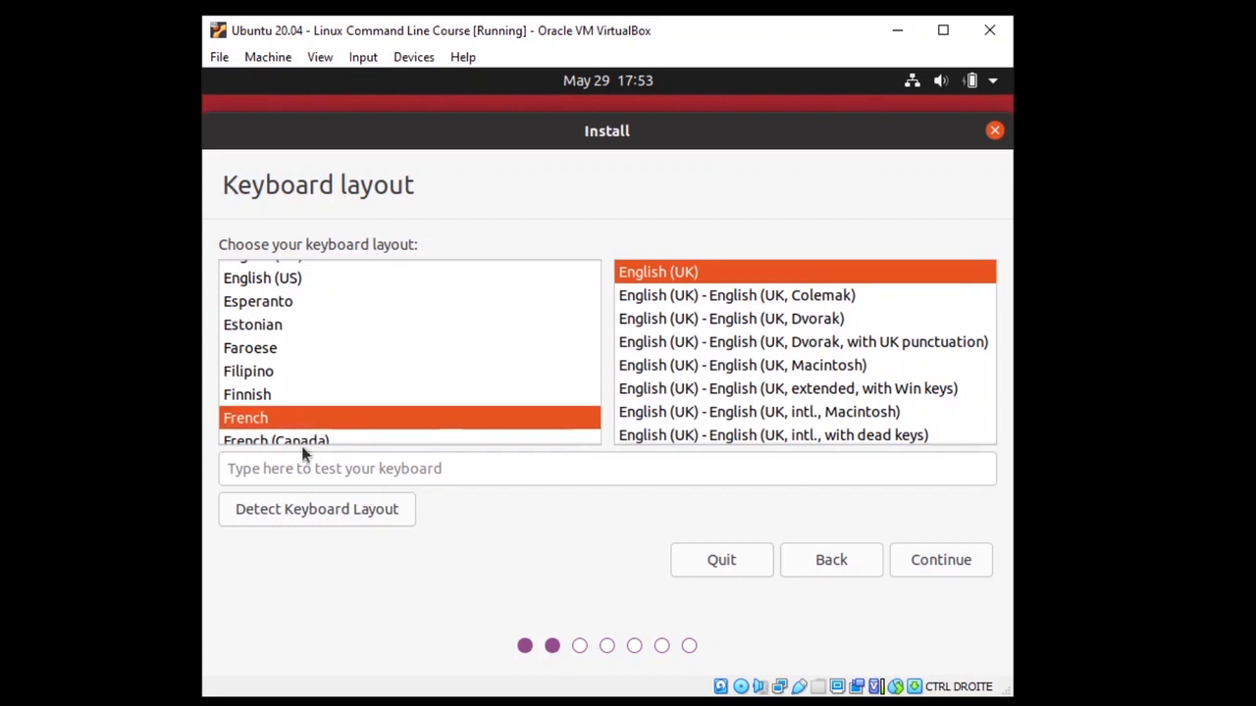
left_click(327, 471)
type("aze")
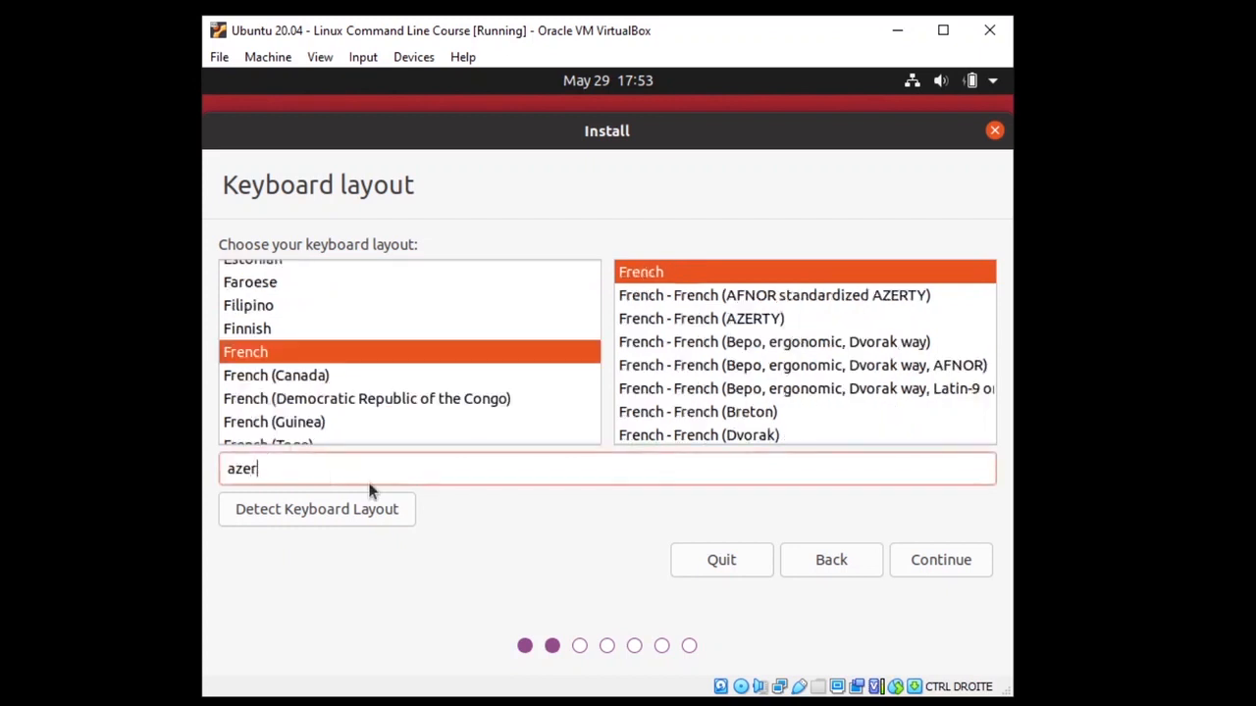
type("r")
left_click(941, 565)
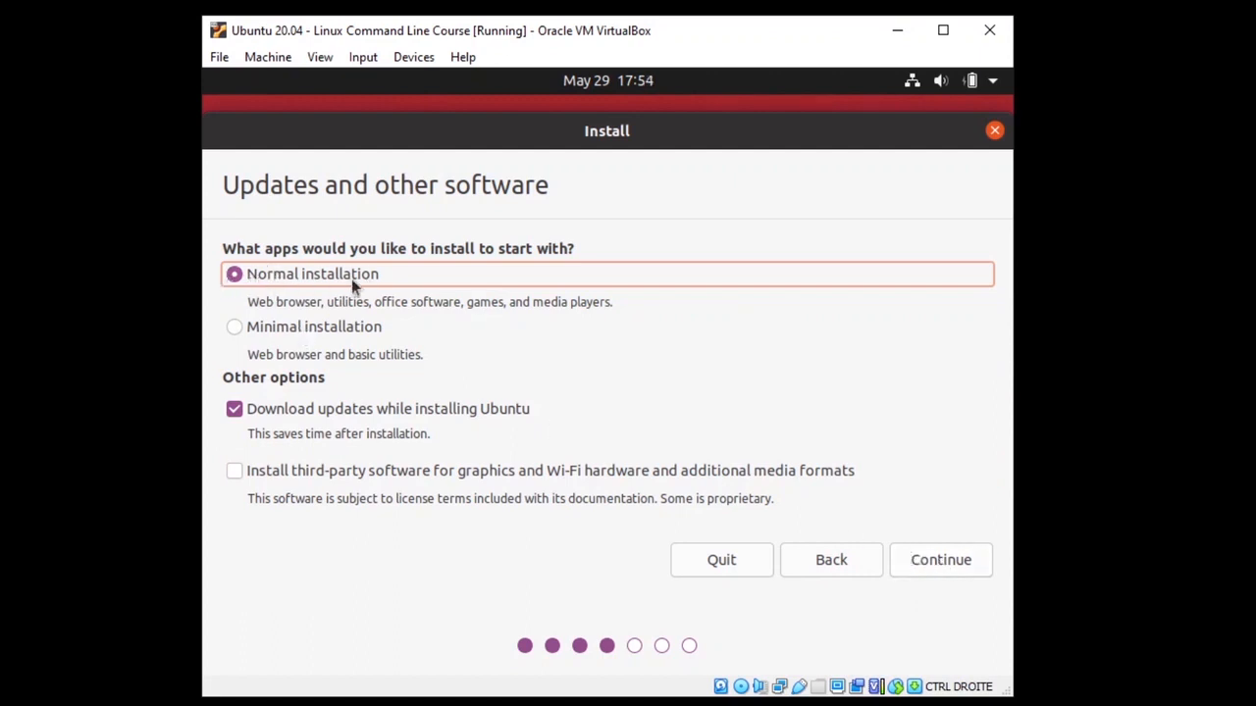
Step: Choose the minimal installation, then erase the disk to install Ubuntu and confirm writing the changes
left_click(233, 330)
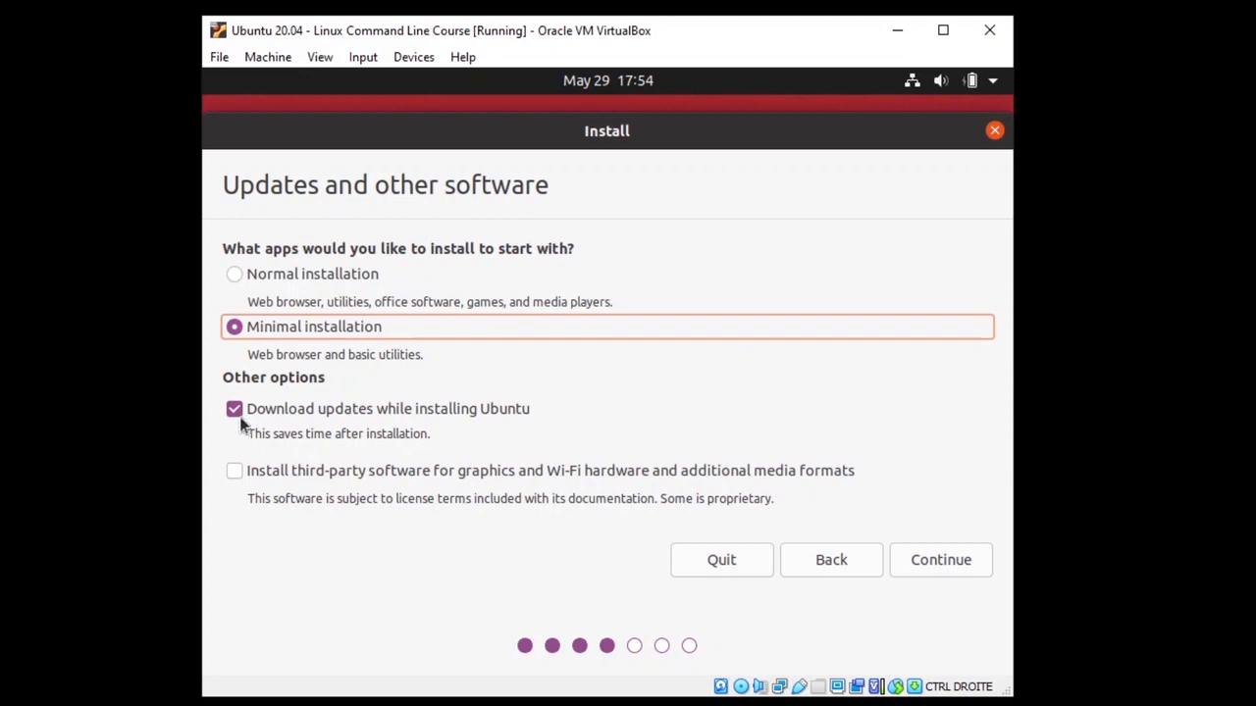
left_click(948, 569)
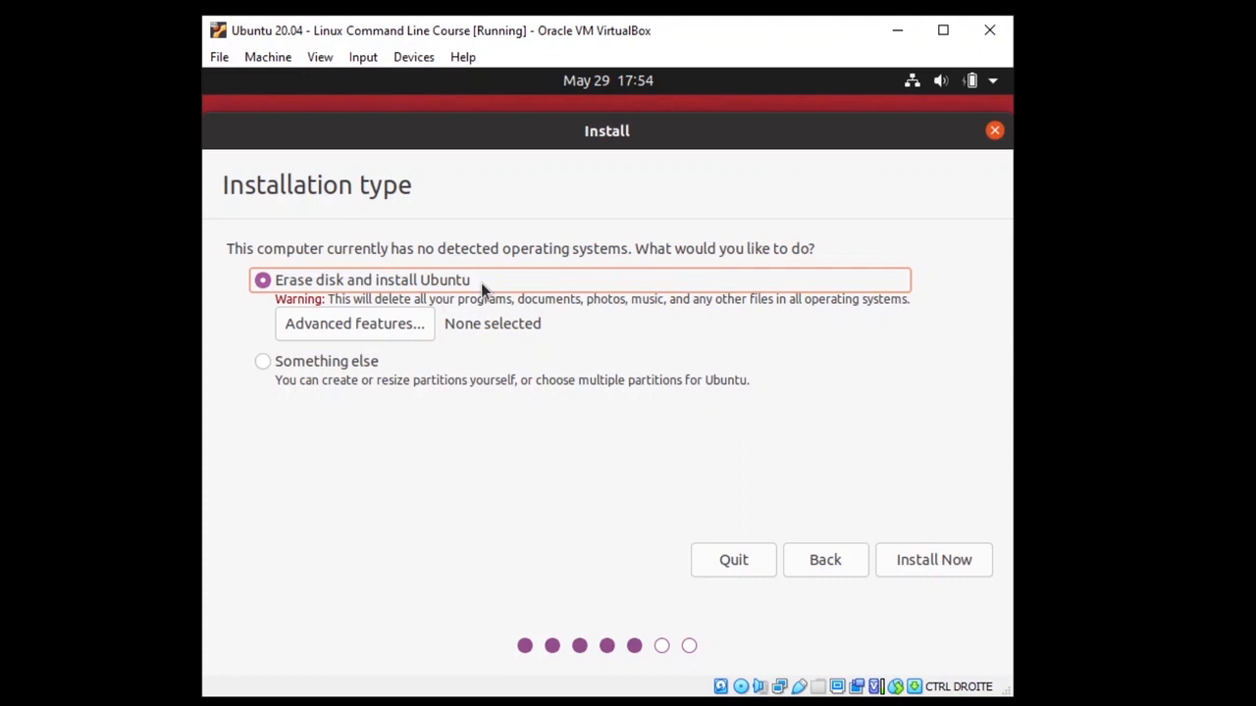
left_click(919, 571)
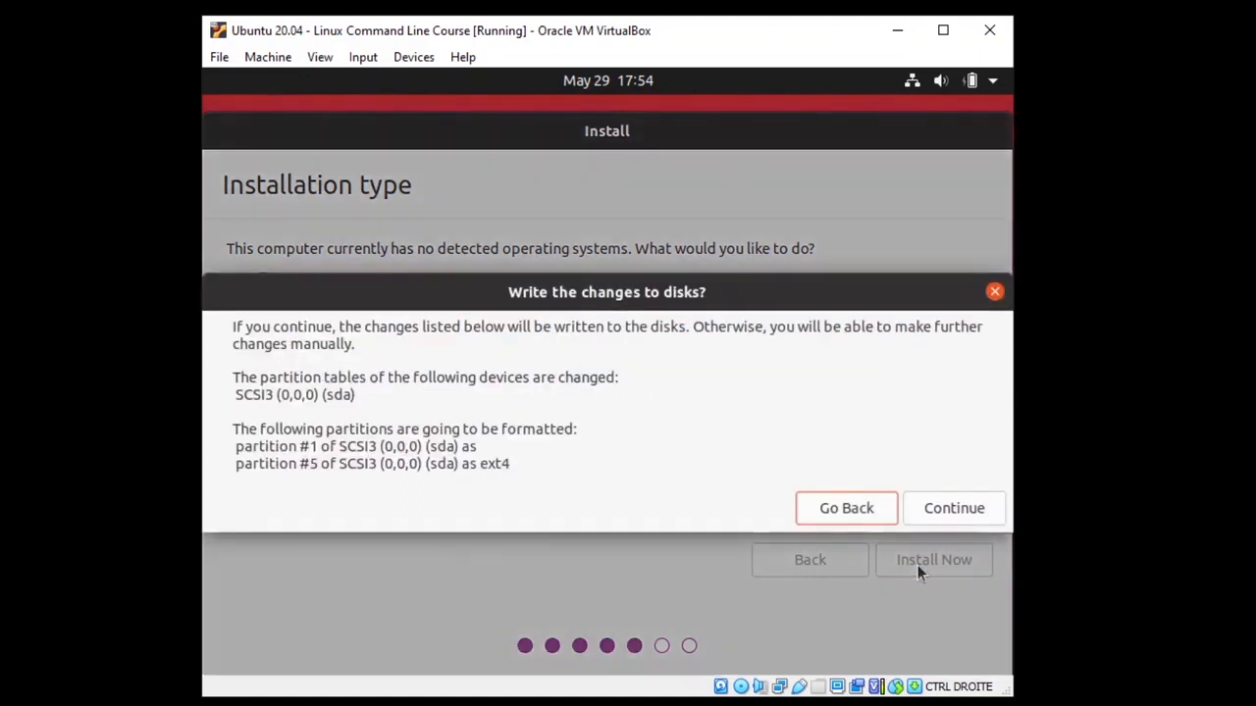
left_click(940, 511)
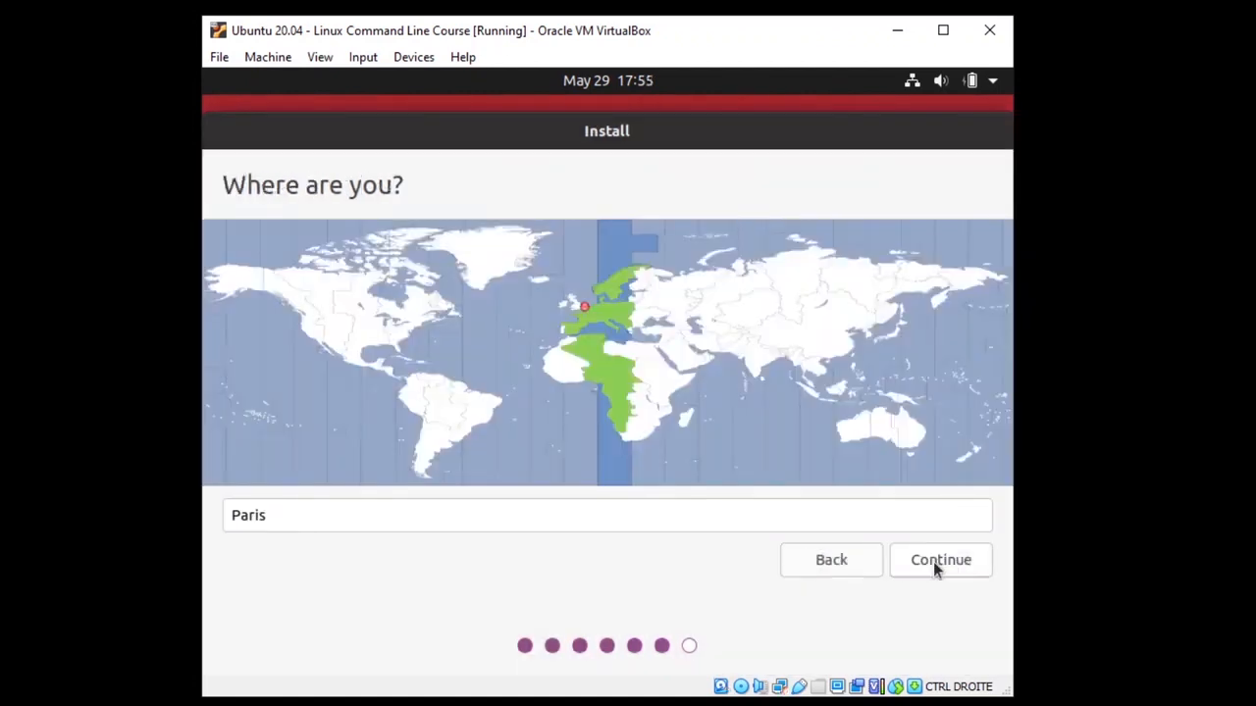
Step: Accept the Paris timezone, enter the name, and change the computer name's suffix to 'vm'
left_click(933, 561)
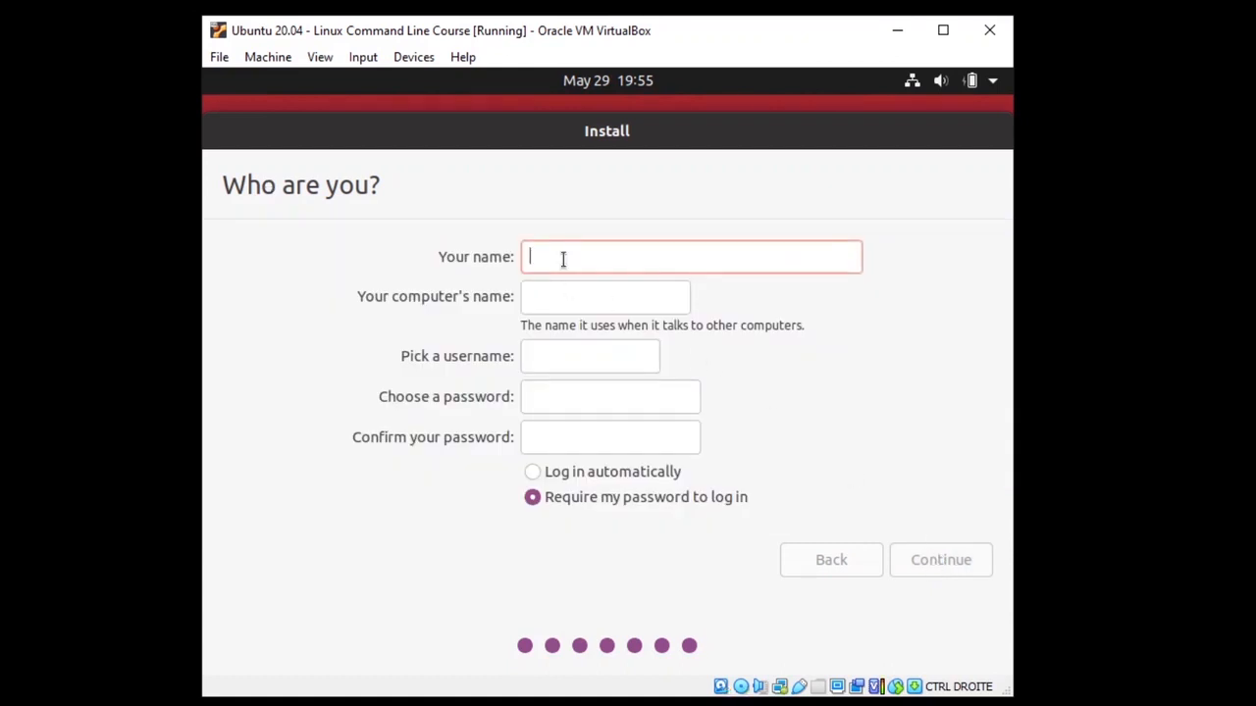
type("ed")
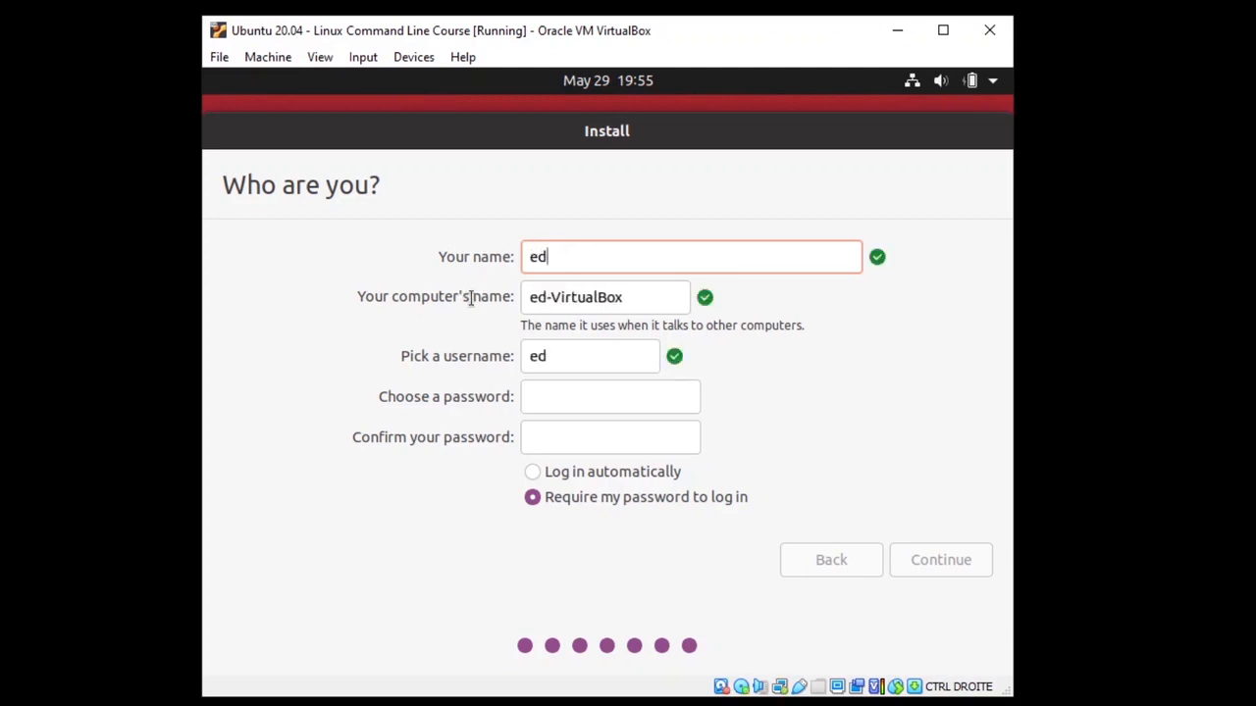
left_click_drag(561, 297, 631, 307)
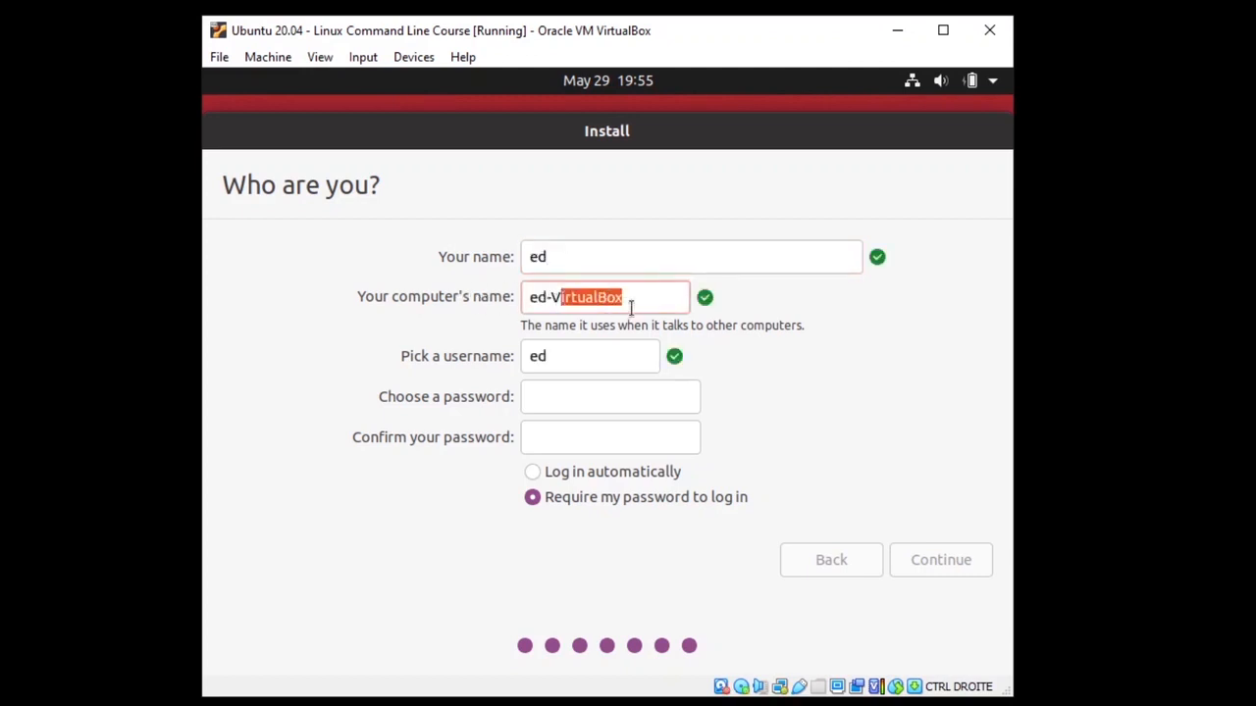
key("BackSpace")
key("BackSpace")
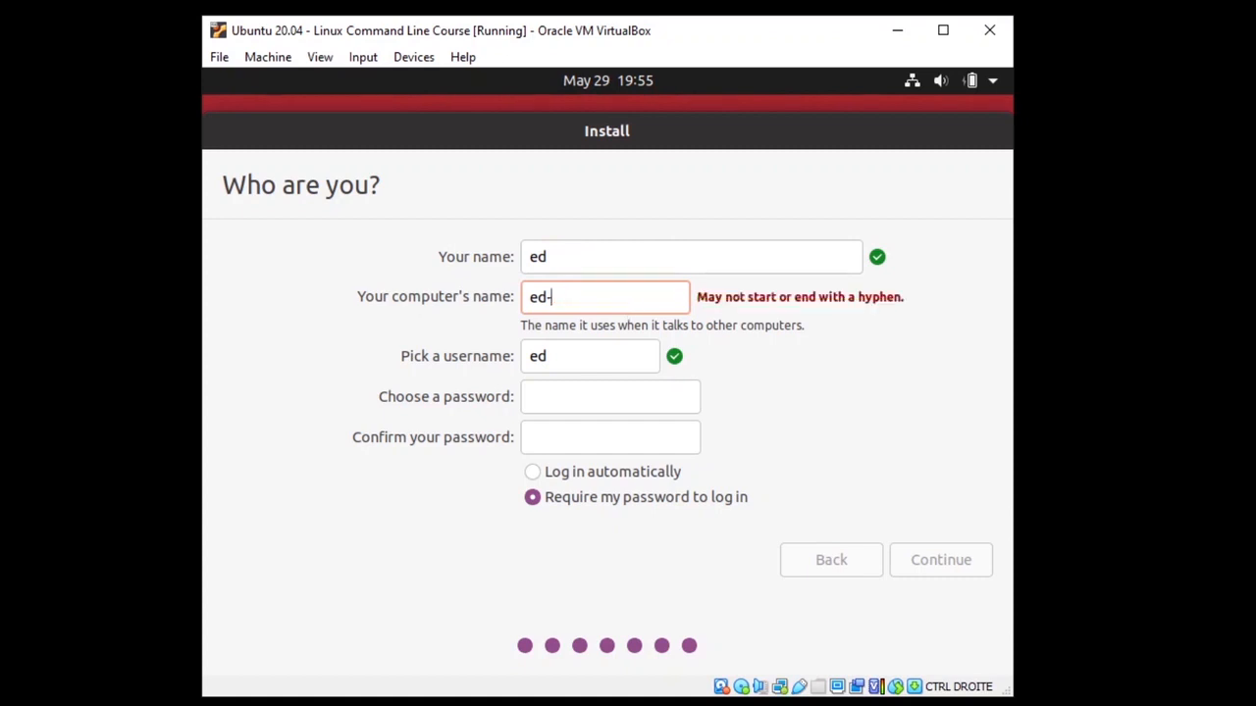
type("vm")
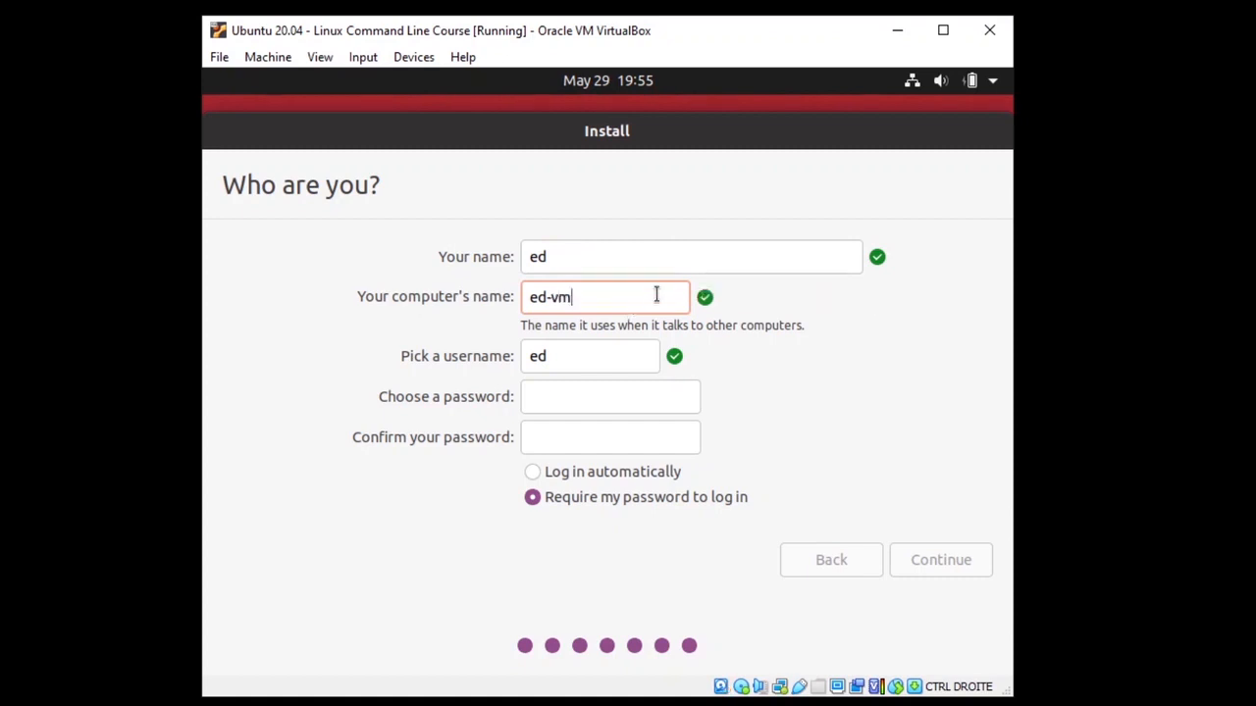
left_click(644, 260)
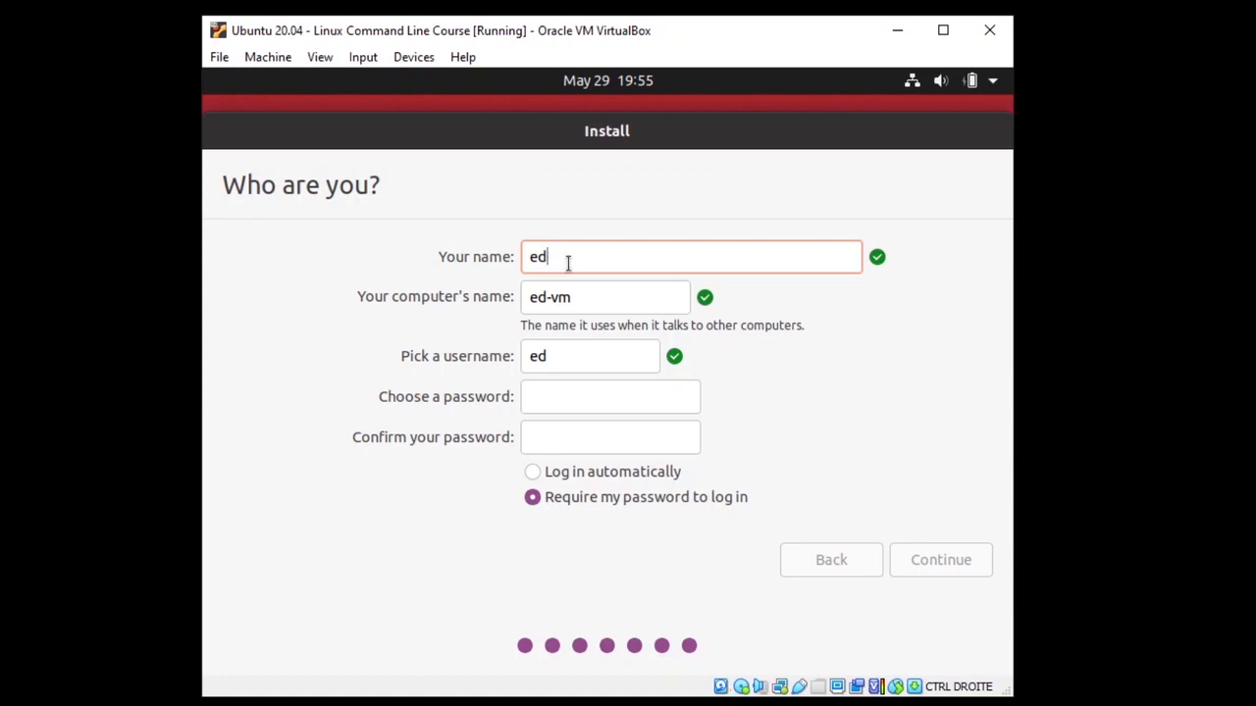
left_click(589, 306)
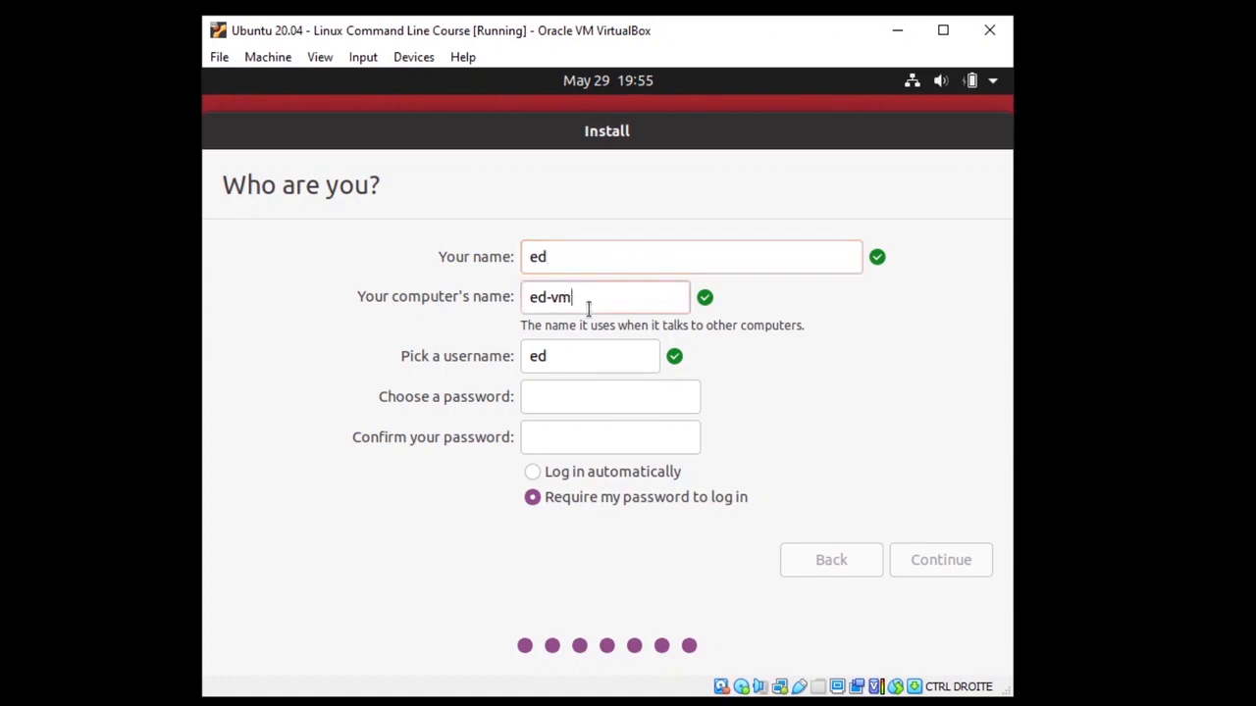
Step: Enter and confirm the account password, select automatic login, and start the installation
left_click(599, 396)
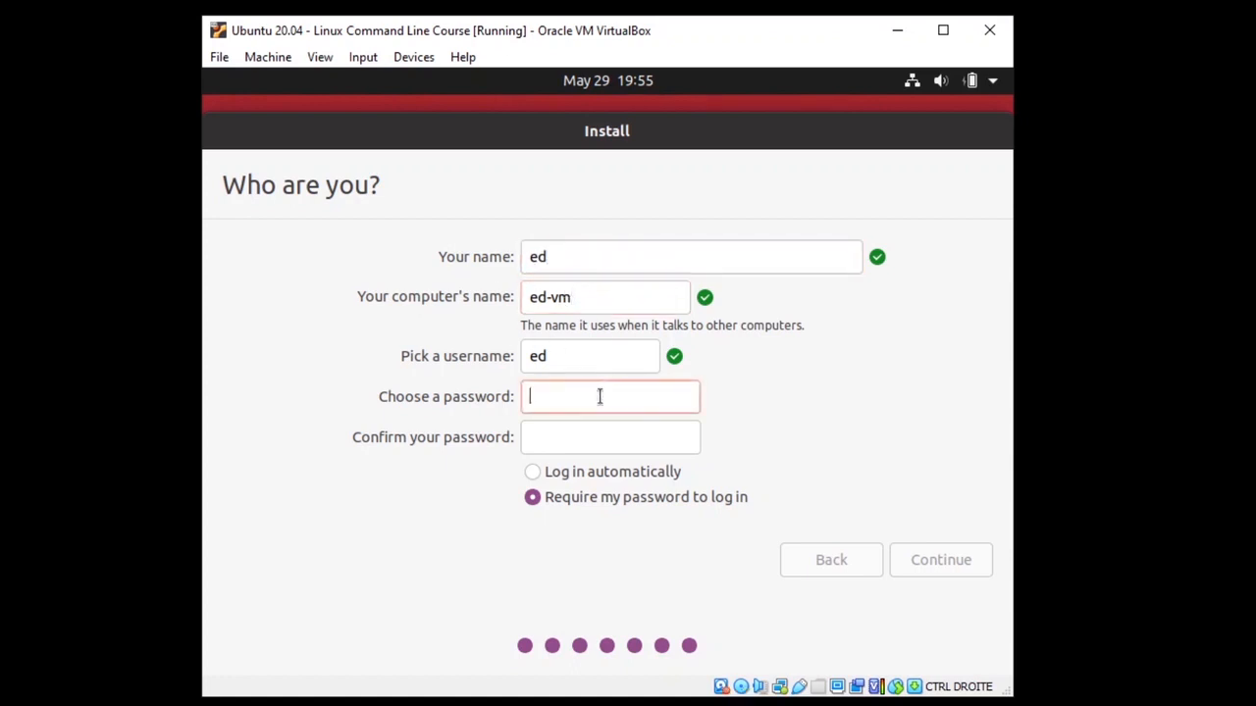
left_click(614, 437)
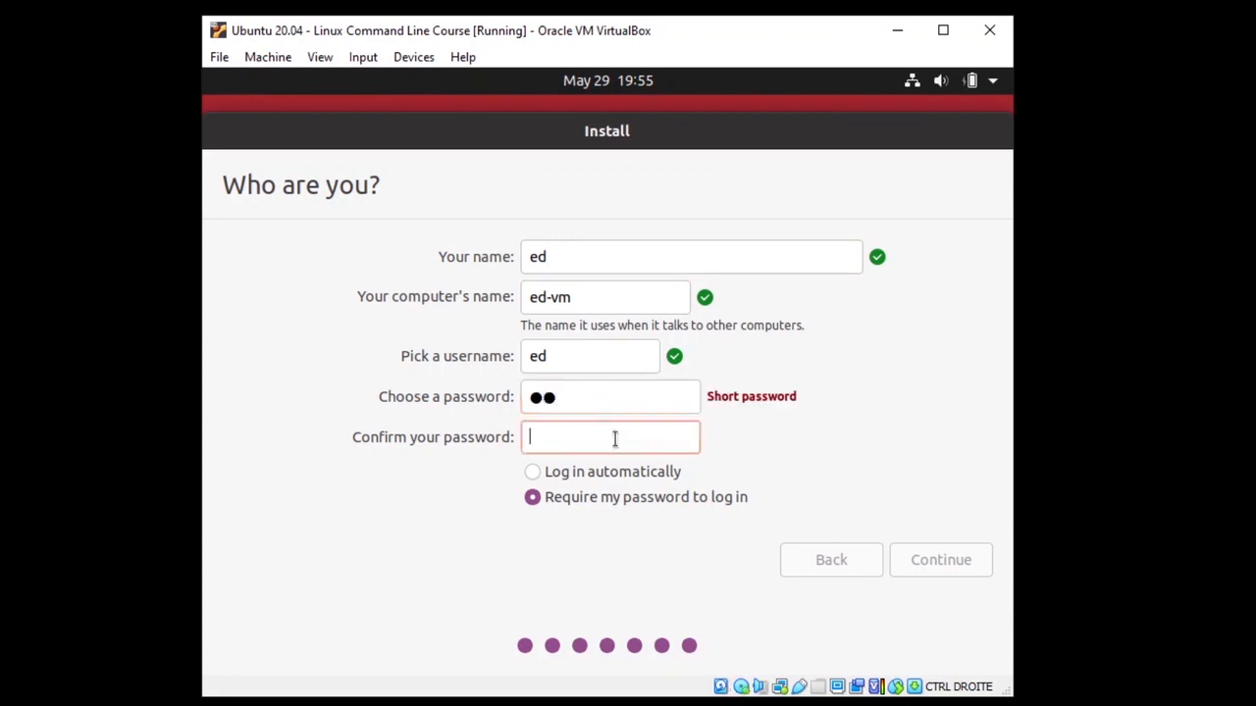
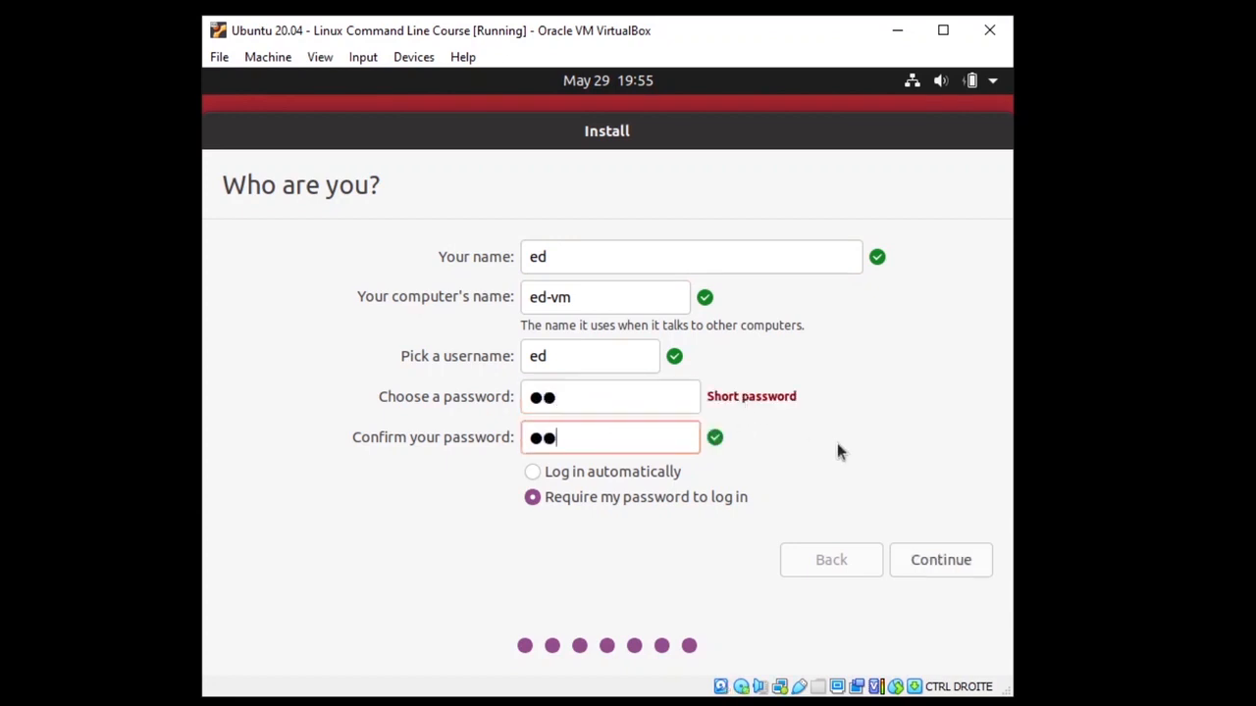
left_click(611, 396)
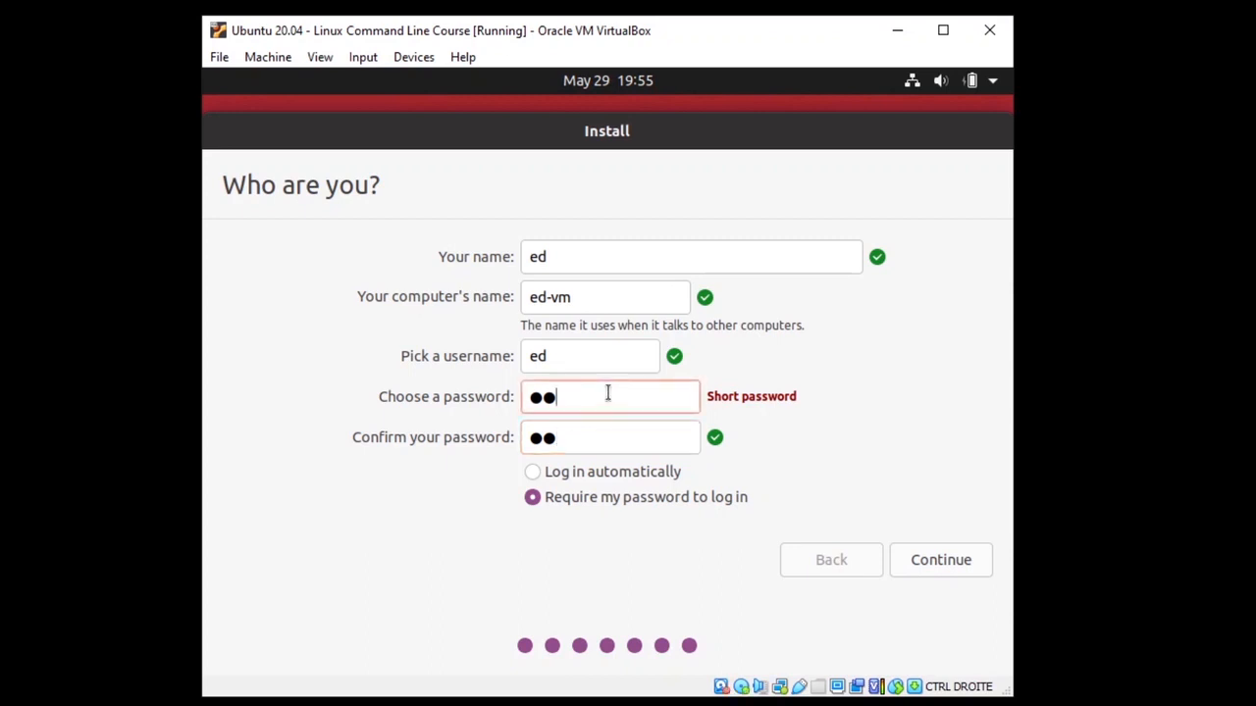
left_click(535, 475)
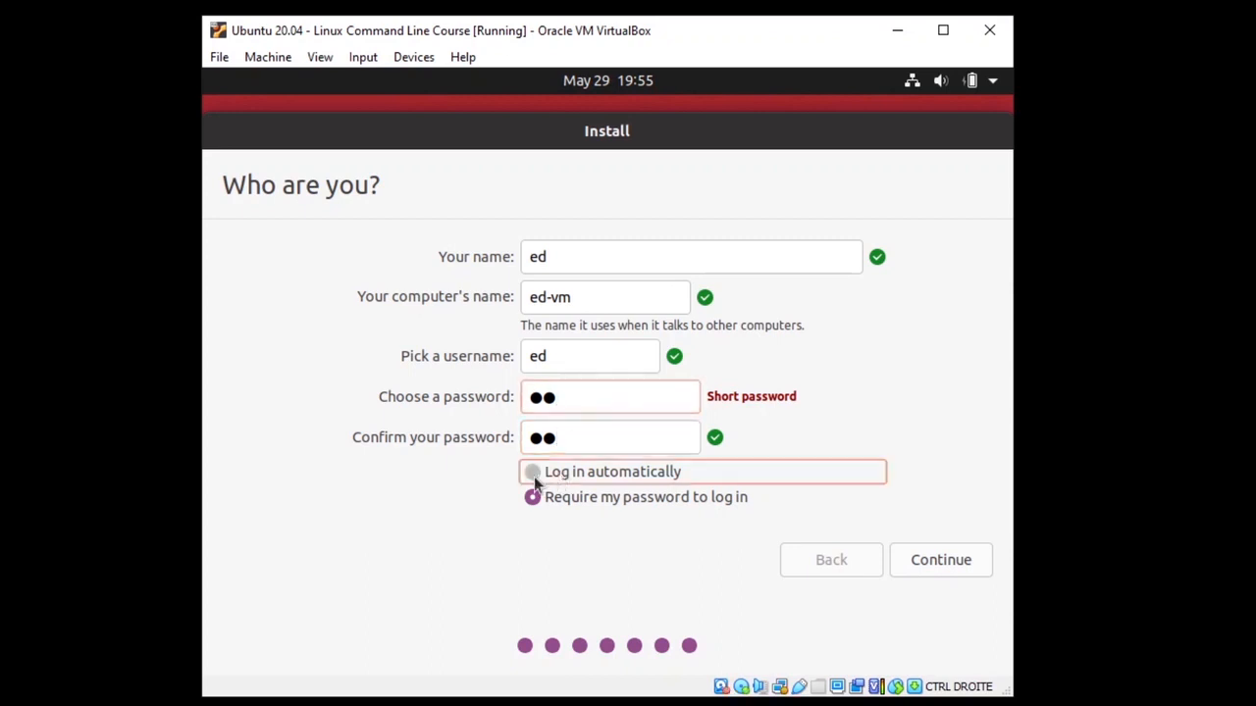
left_click(601, 404)
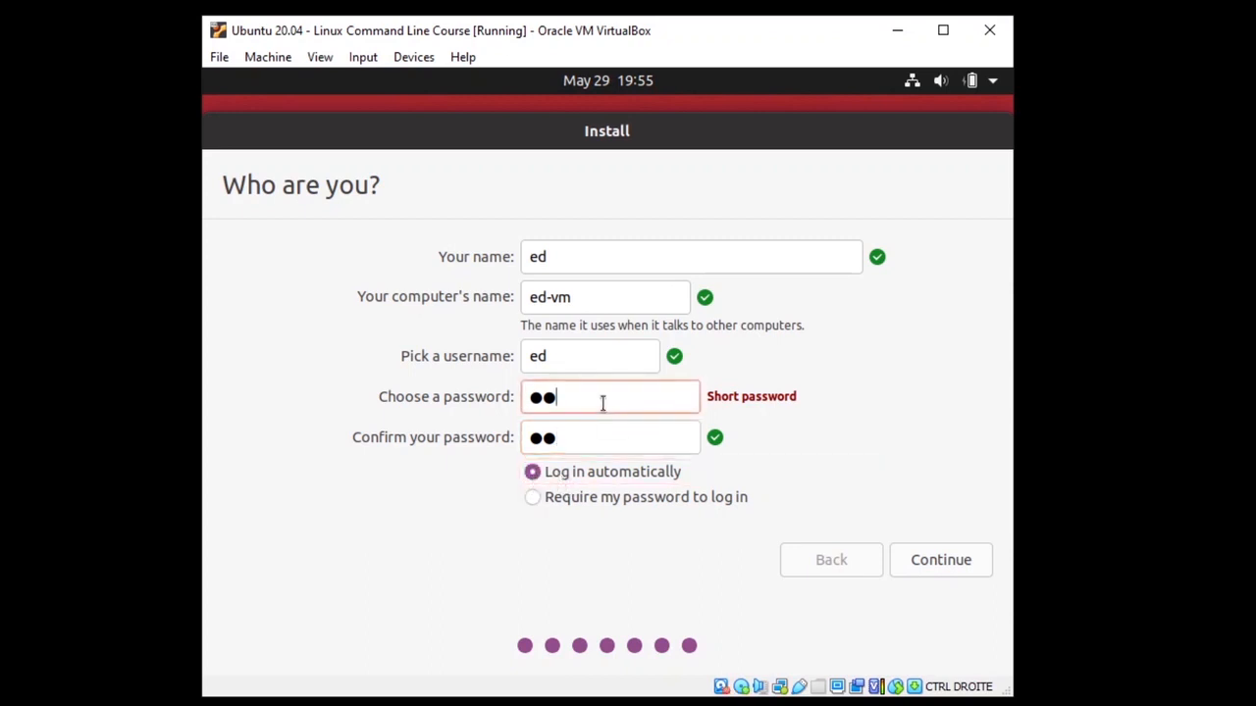
left_click(938, 561)
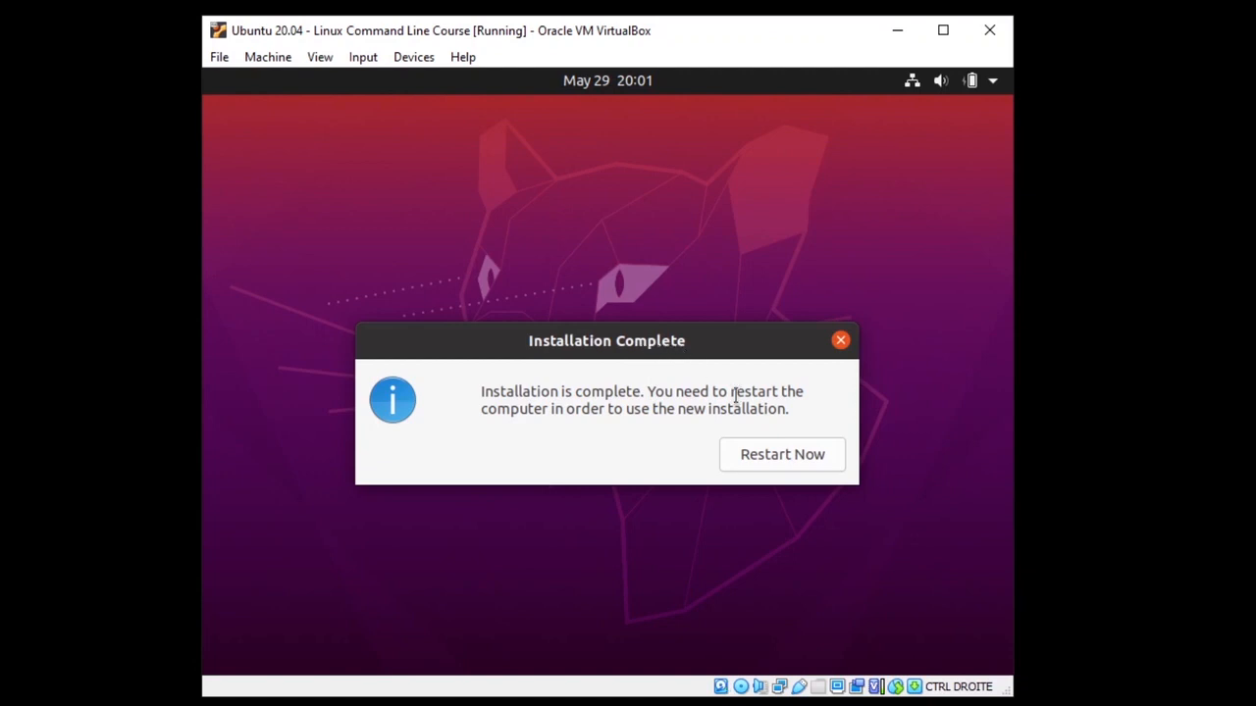
Step: Restart the VM after installation and continue past the remove-installation-medium prompt
left_click(799, 456)
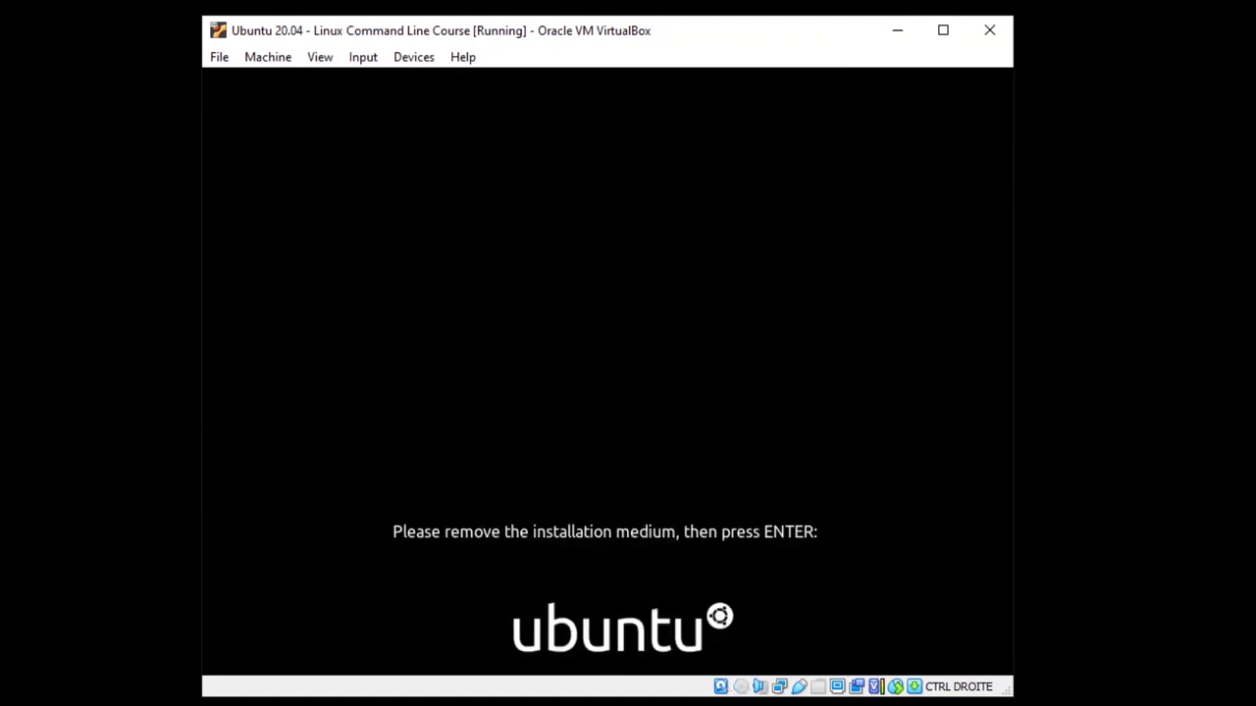
key("Return")
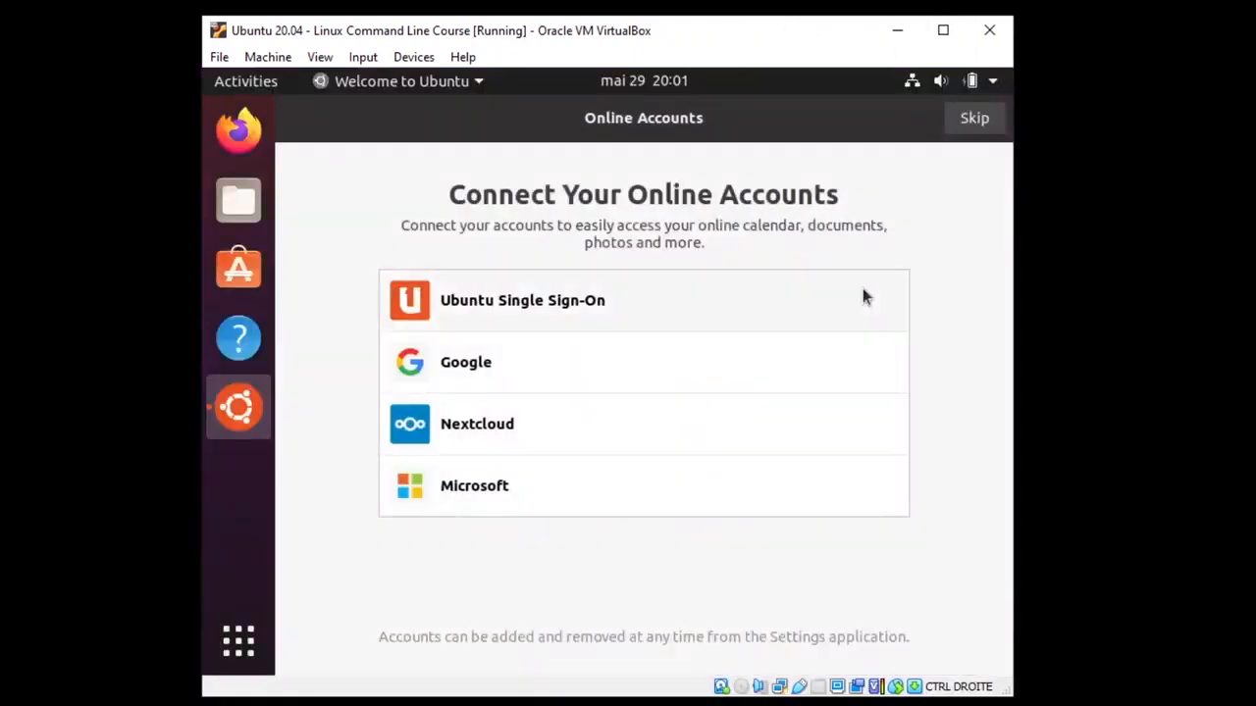
Step: Skip online accounts and Livepatch, decline sending system info, finish setup, and maximize the VM window
left_click(983, 125)
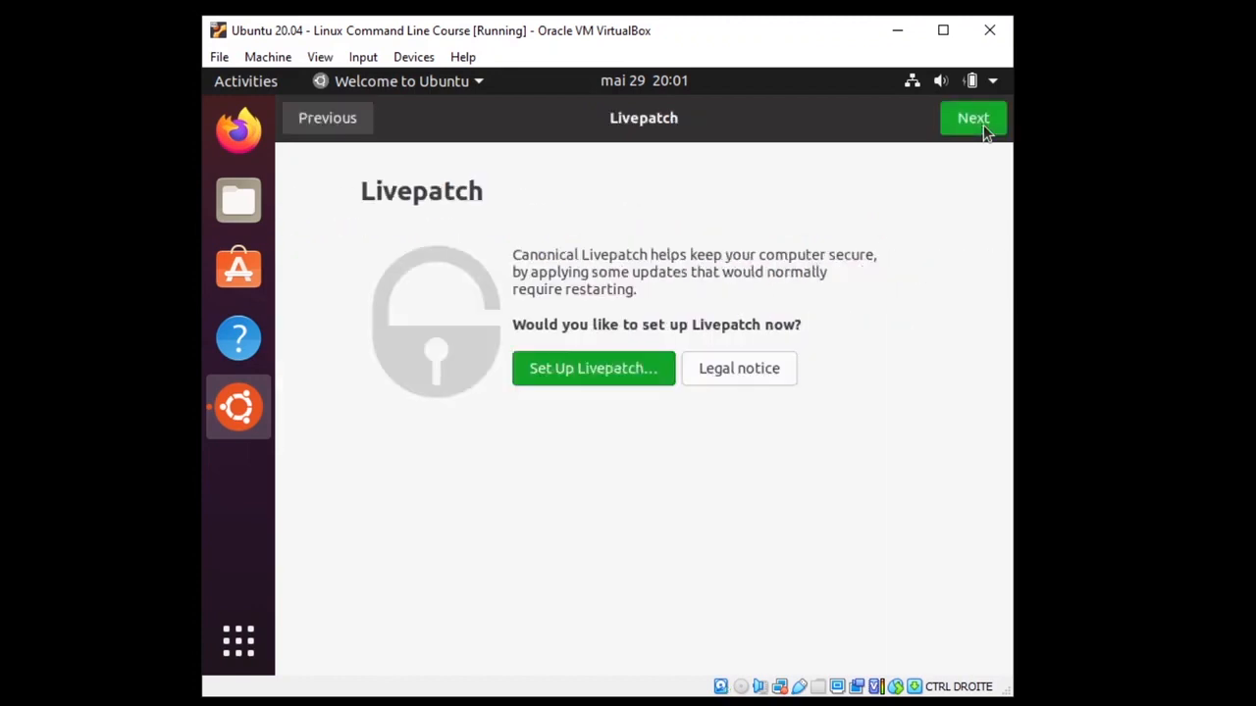
left_click(981, 124)
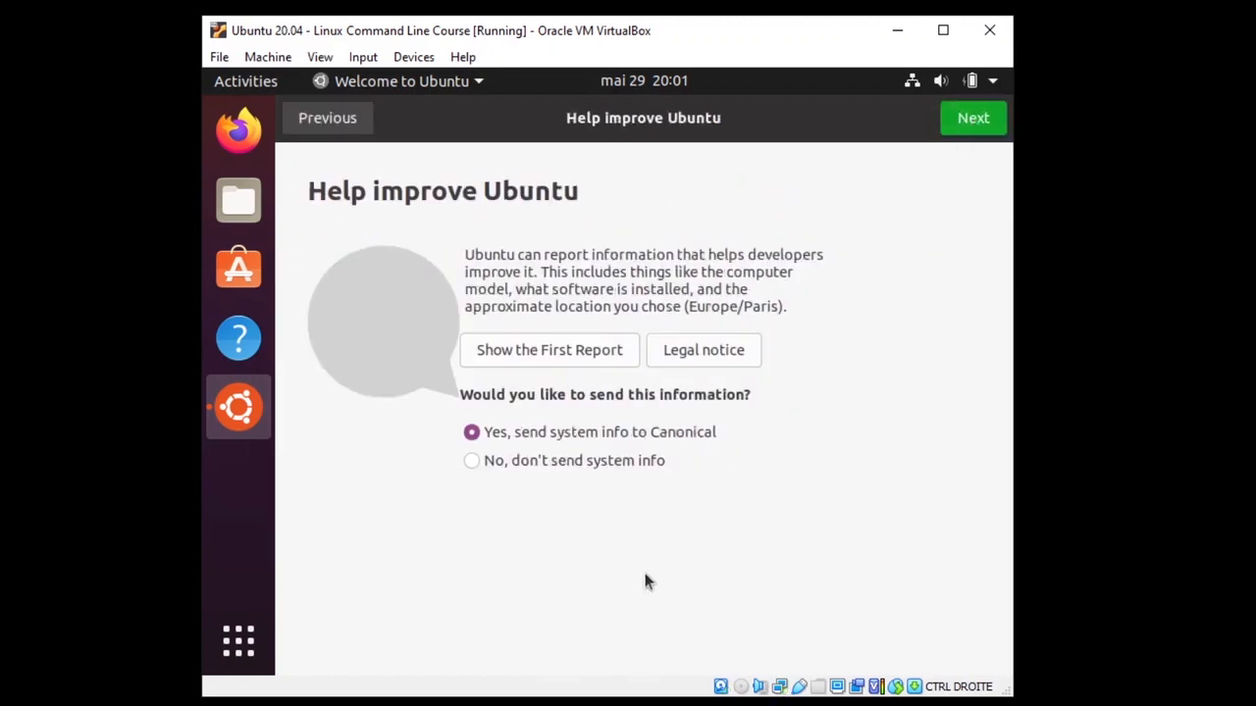
left_click(475, 465)
left_click(972, 125)
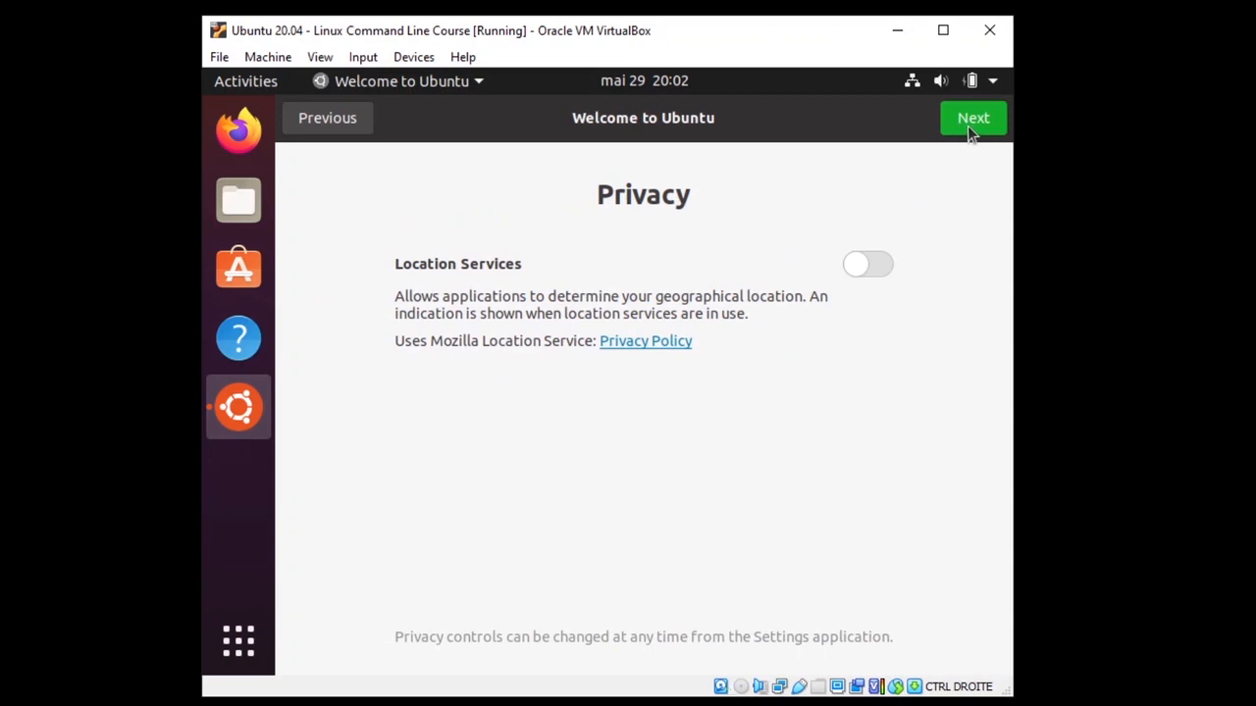
left_click(968, 127)
left_click(971, 126)
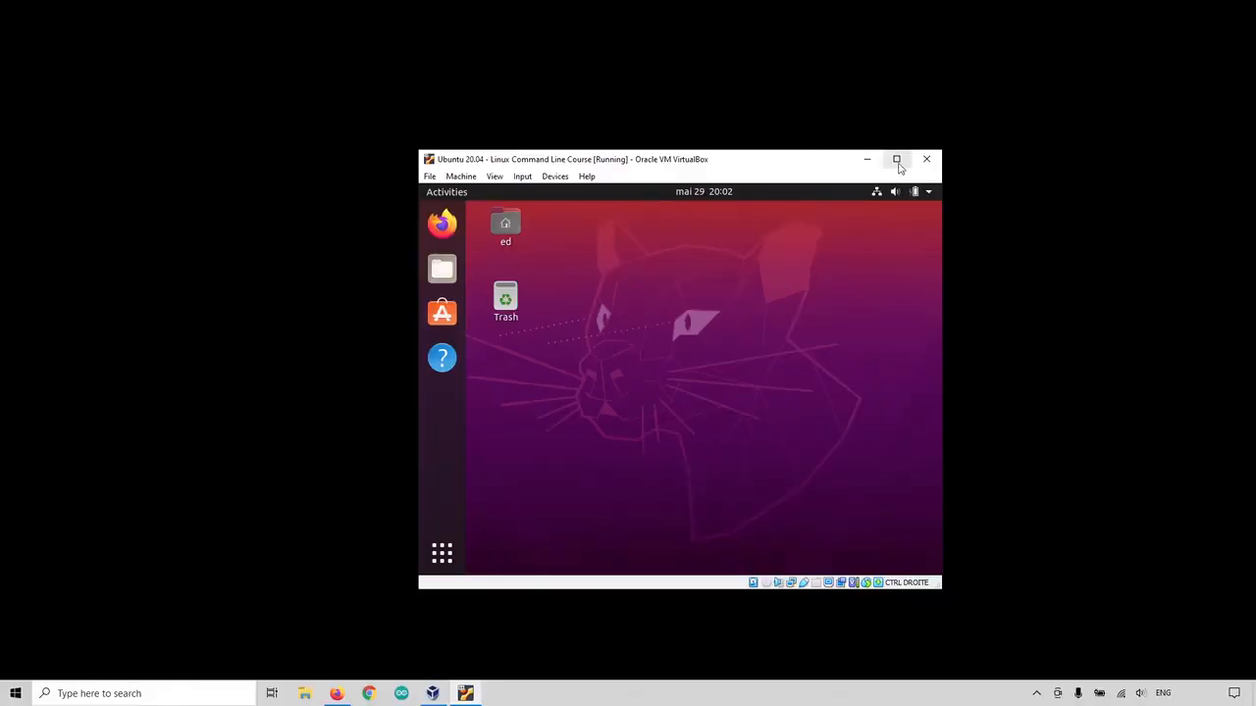
left_click(896, 161)
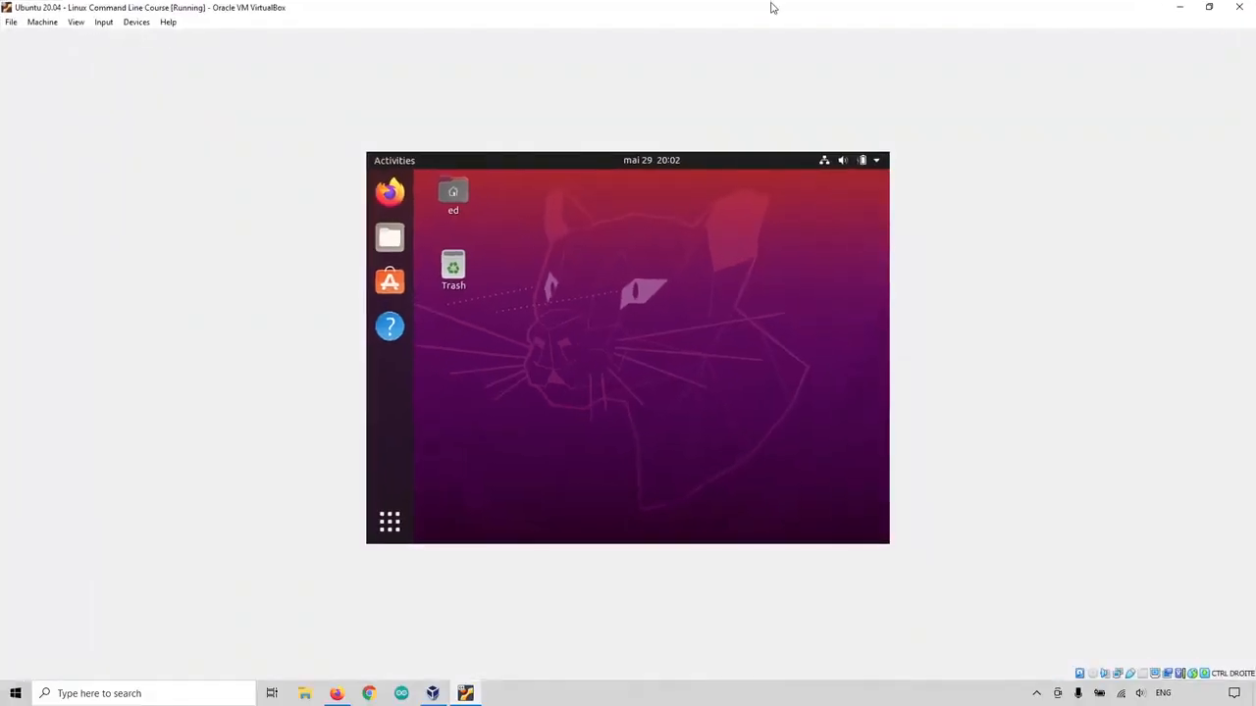
left_click_drag(763, 7, 692, 6)
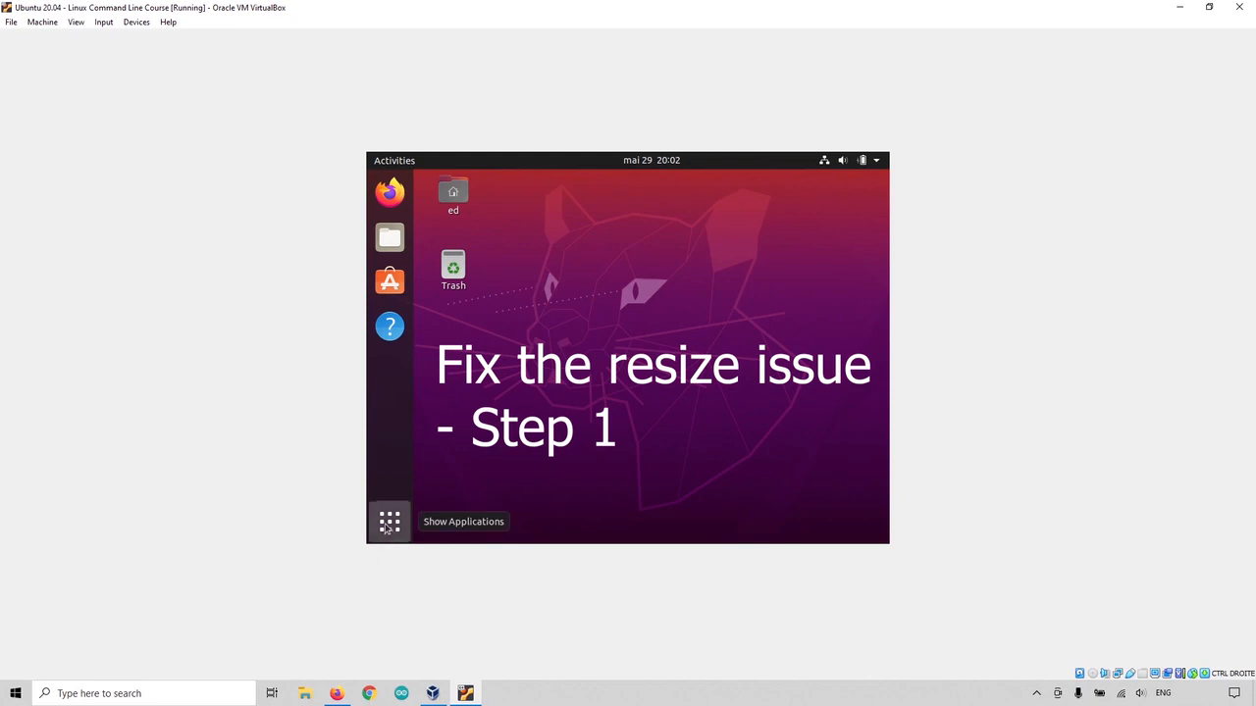
Step: Search the applications for 'terminal' and open Terminal
left_click(389, 522)
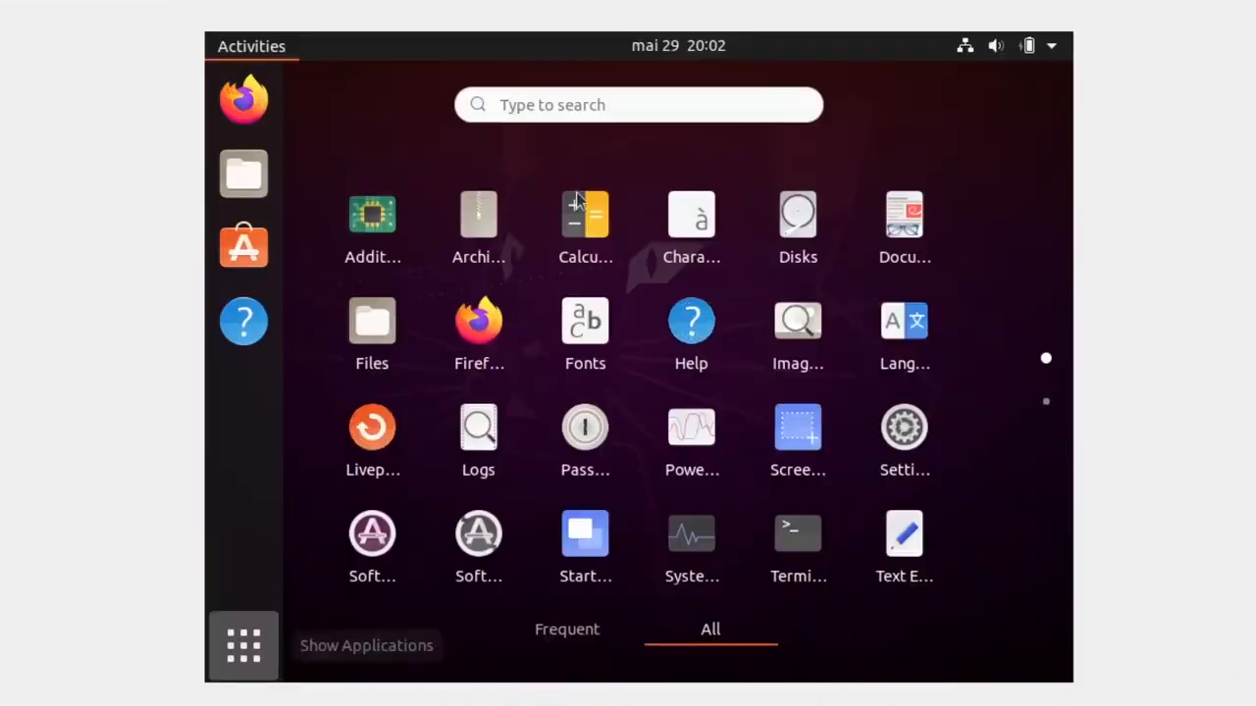
left_click(563, 108)
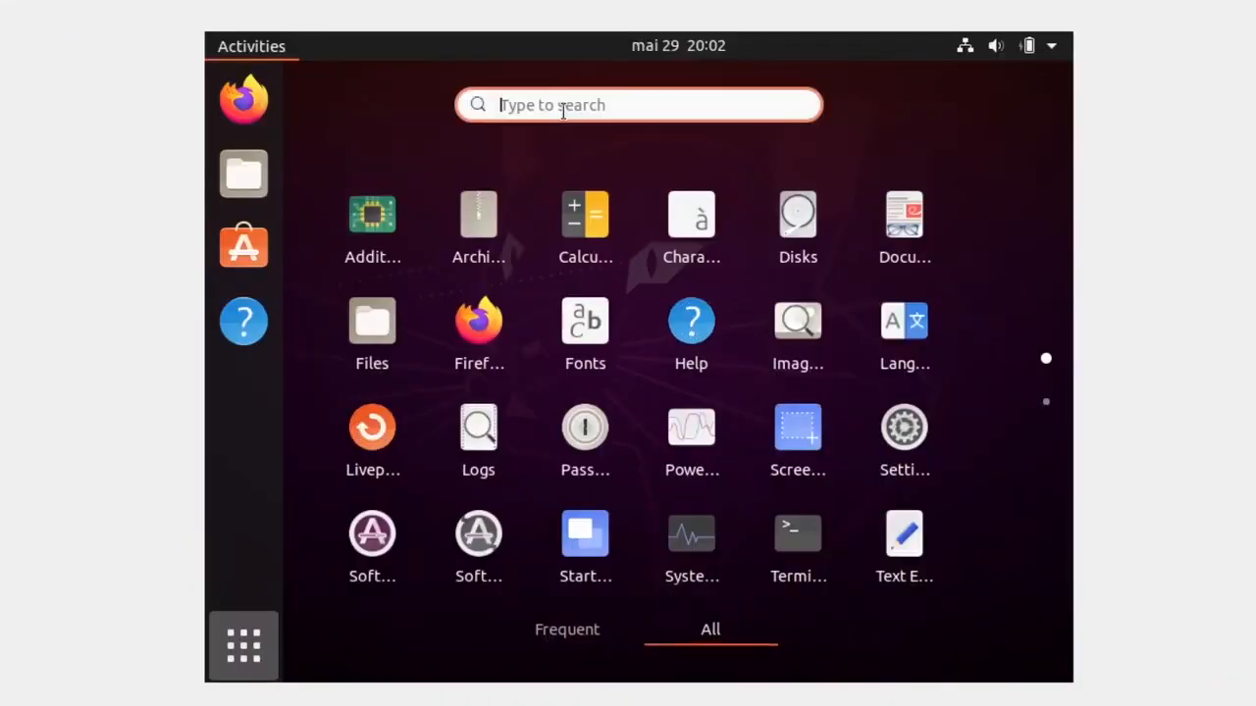
type("termni")
key("BackSpace")
key("BackSpace")
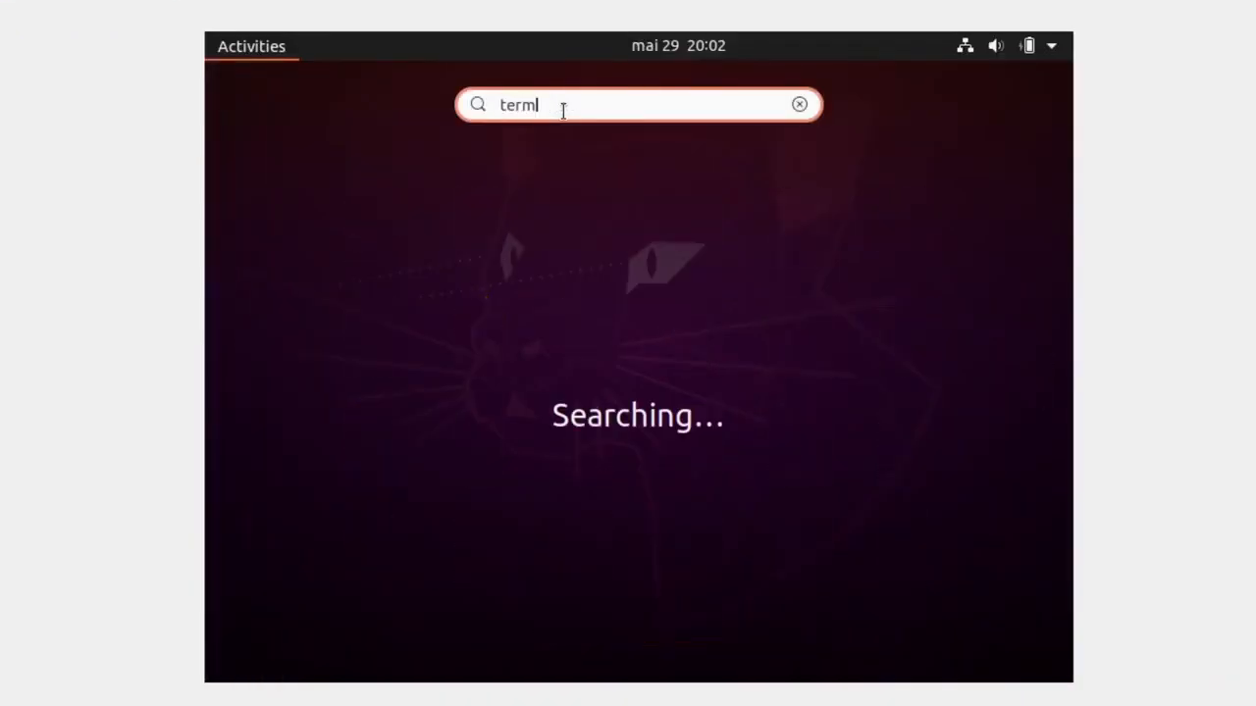
type("in")
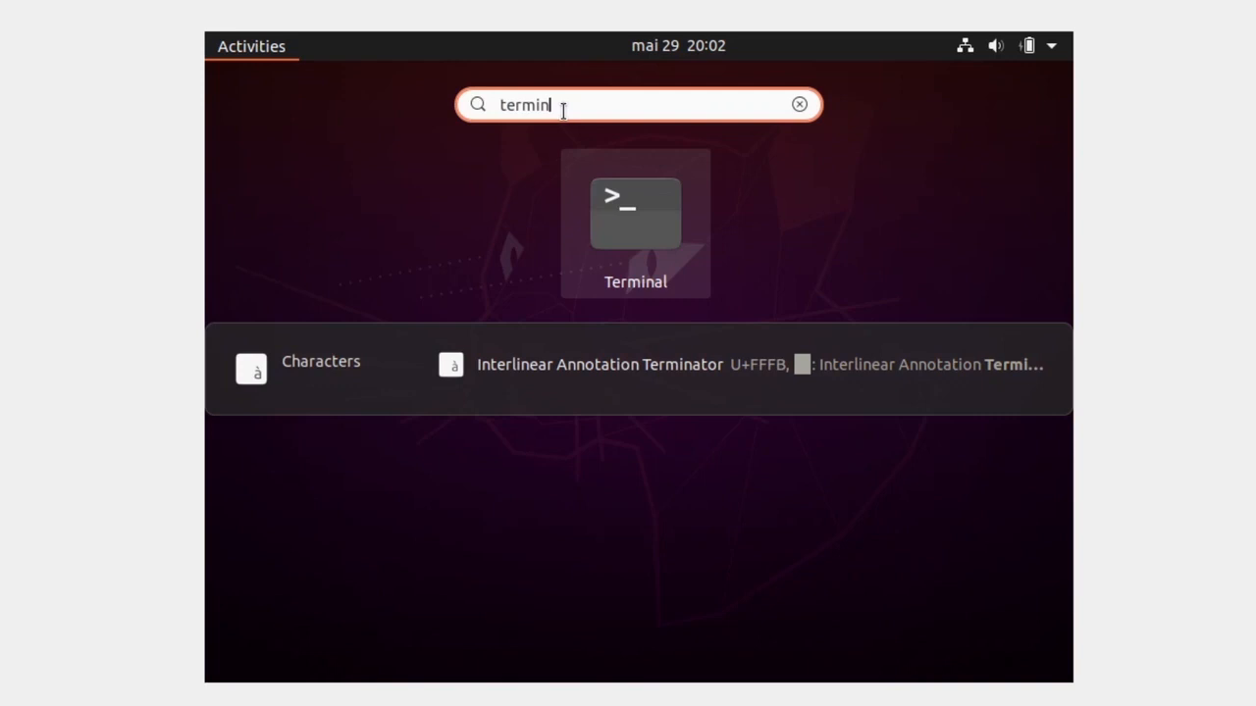
left_click(635, 225)
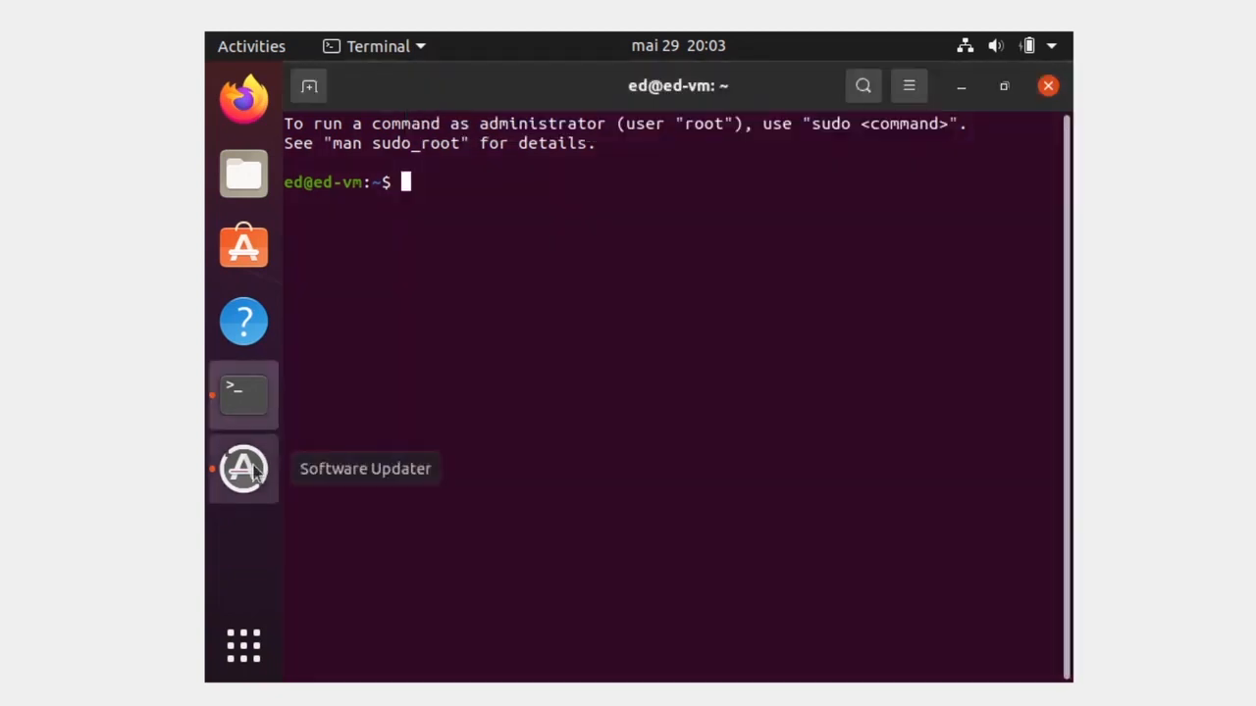
Step: Postpone the pending software updates with Remind Me Later
left_click(244, 468)
left_click_drag(639, 289, 616, 272)
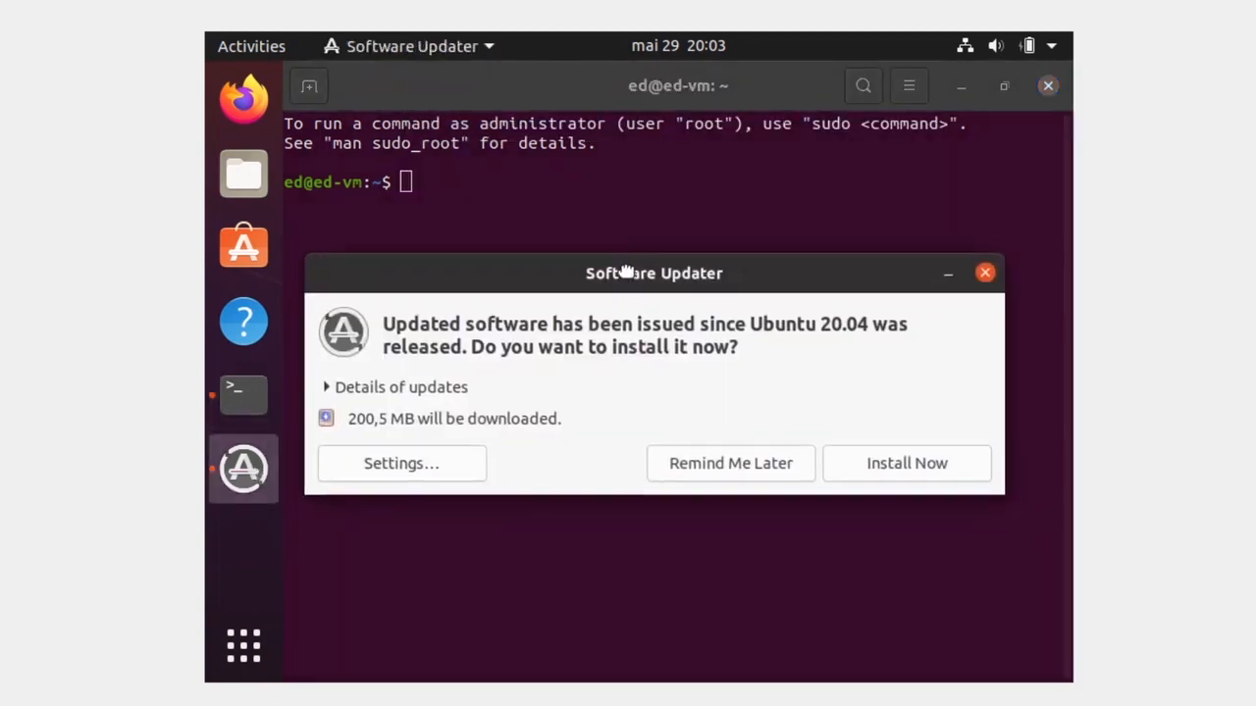
left_click(734, 464)
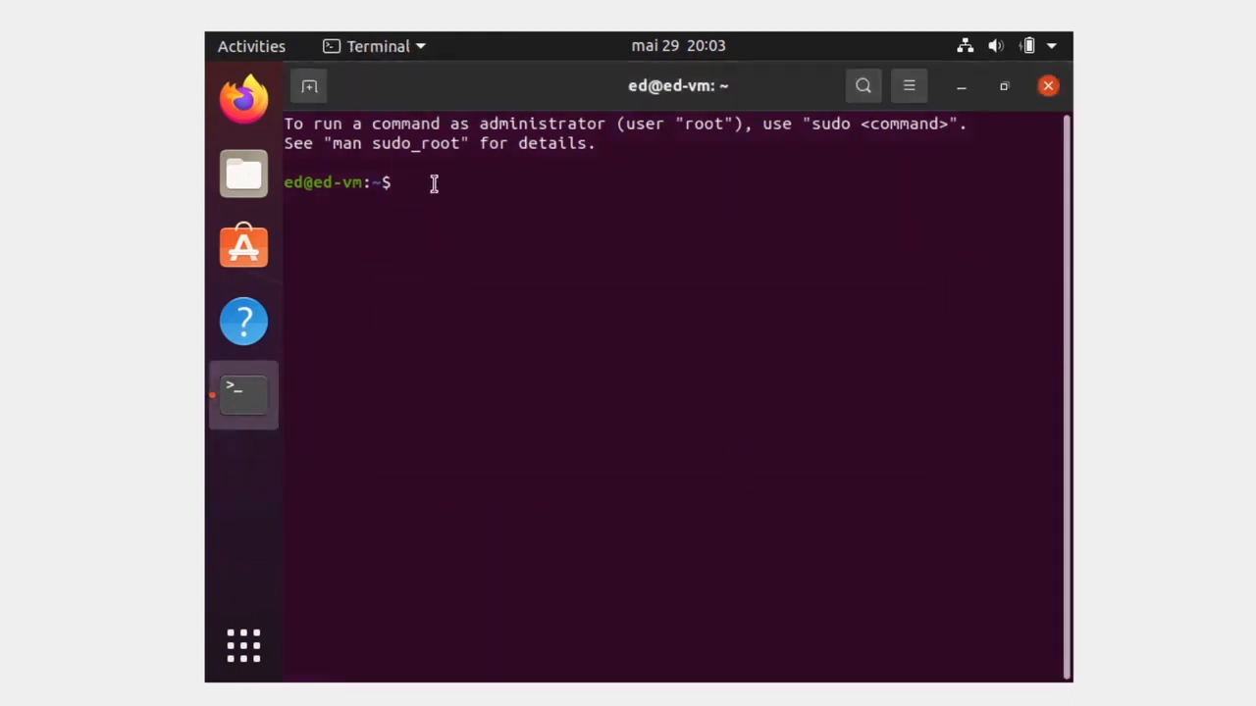
Step: Run 'sudo apt install gcc perl dkms', enter the password, and confirm with y
type("sudo apt")
type("install gcc")
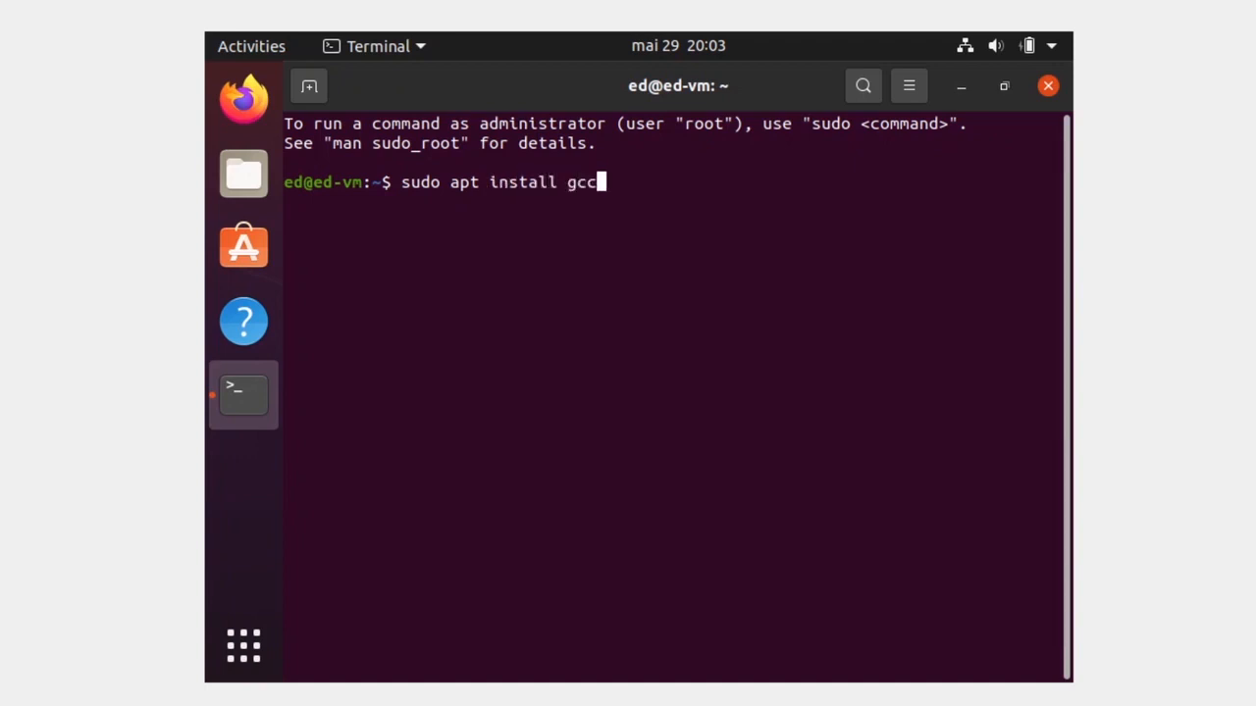
type("perl dkms")
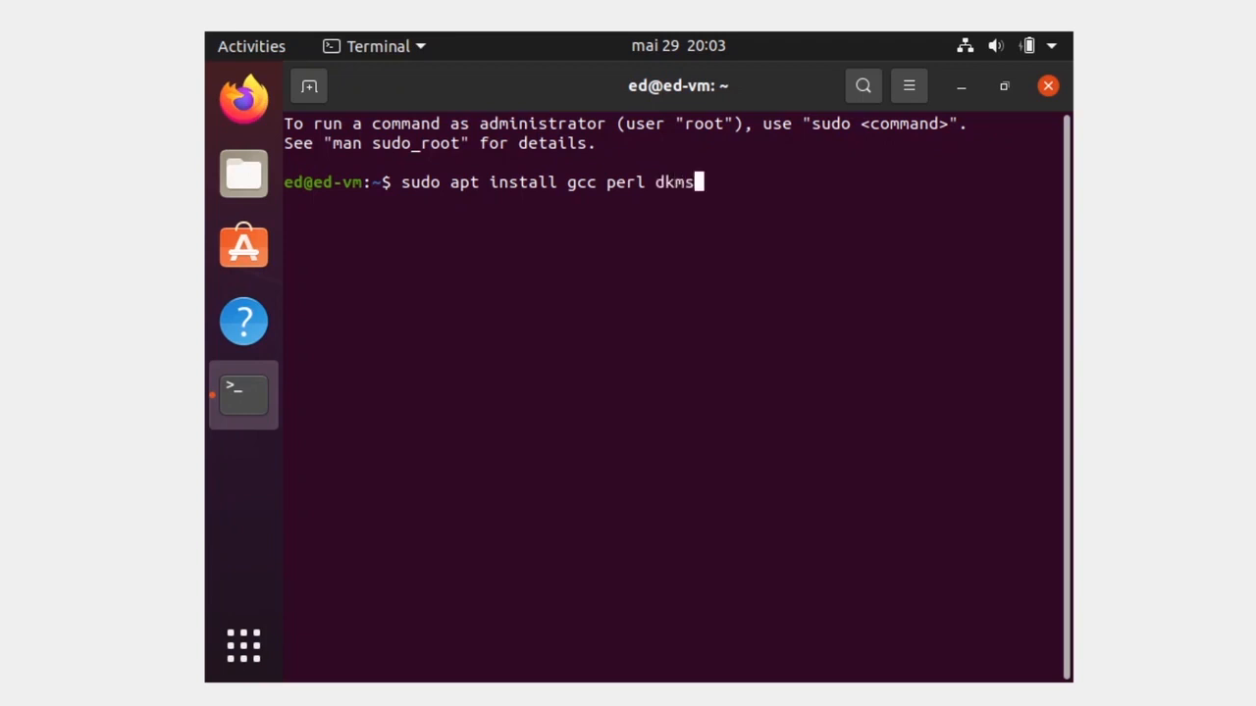
key("Return")
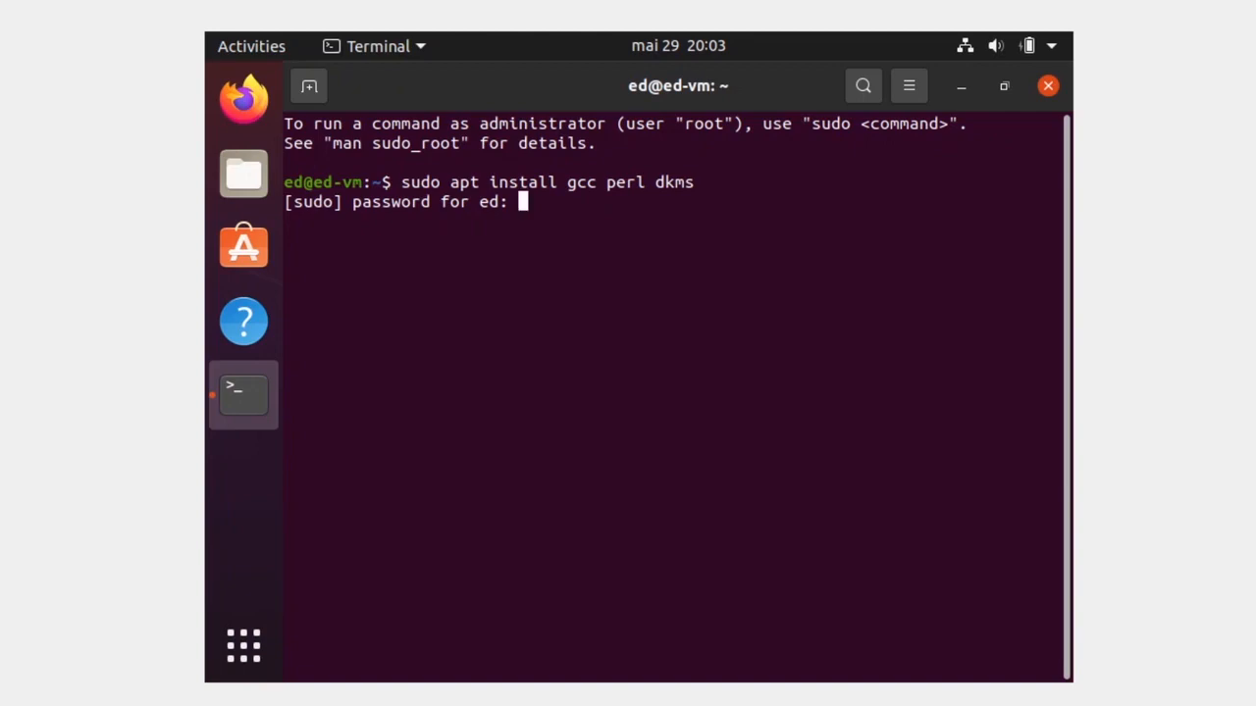
key("Return")
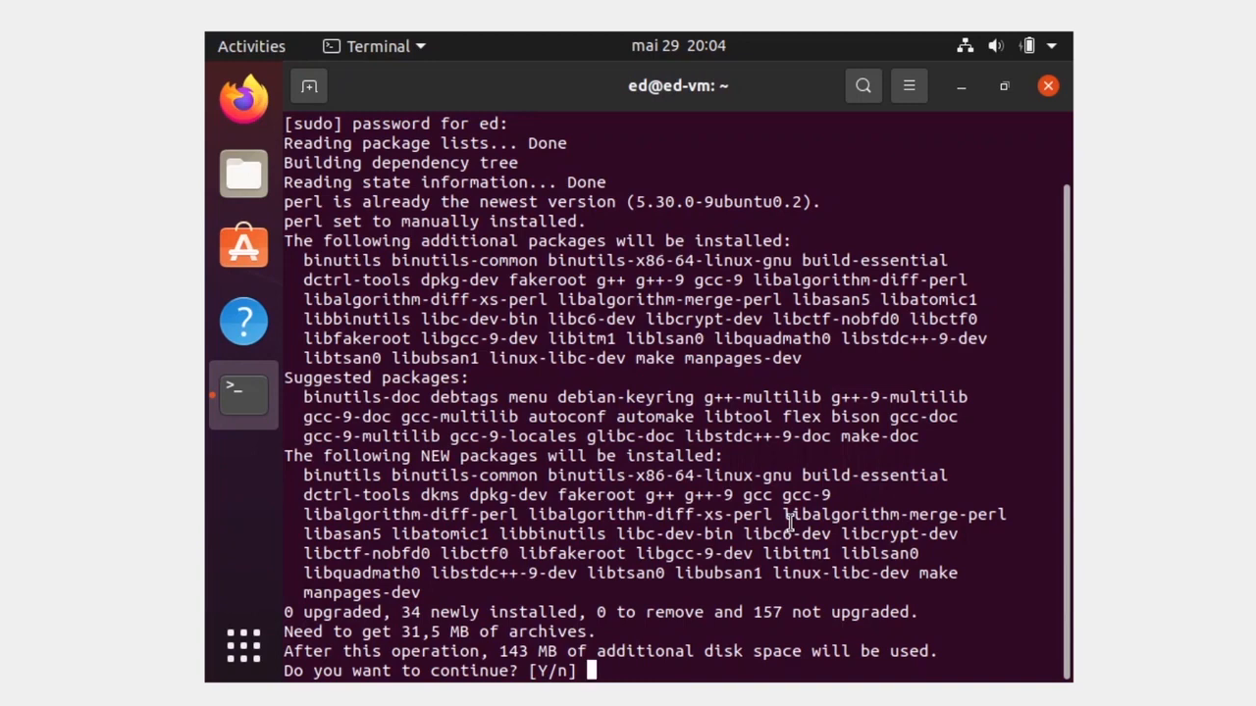
type("y")
key("Return")
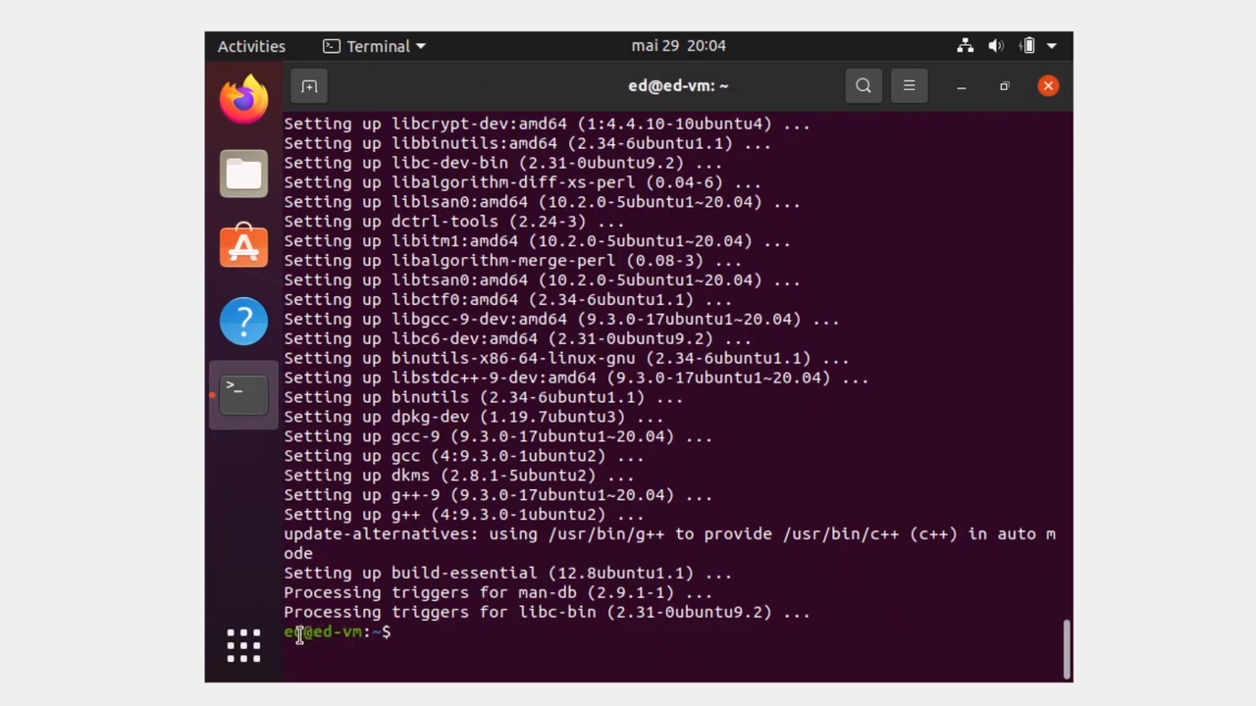
left_click_drag(291, 633, 364, 633)
left_click(366, 633)
key("Return")
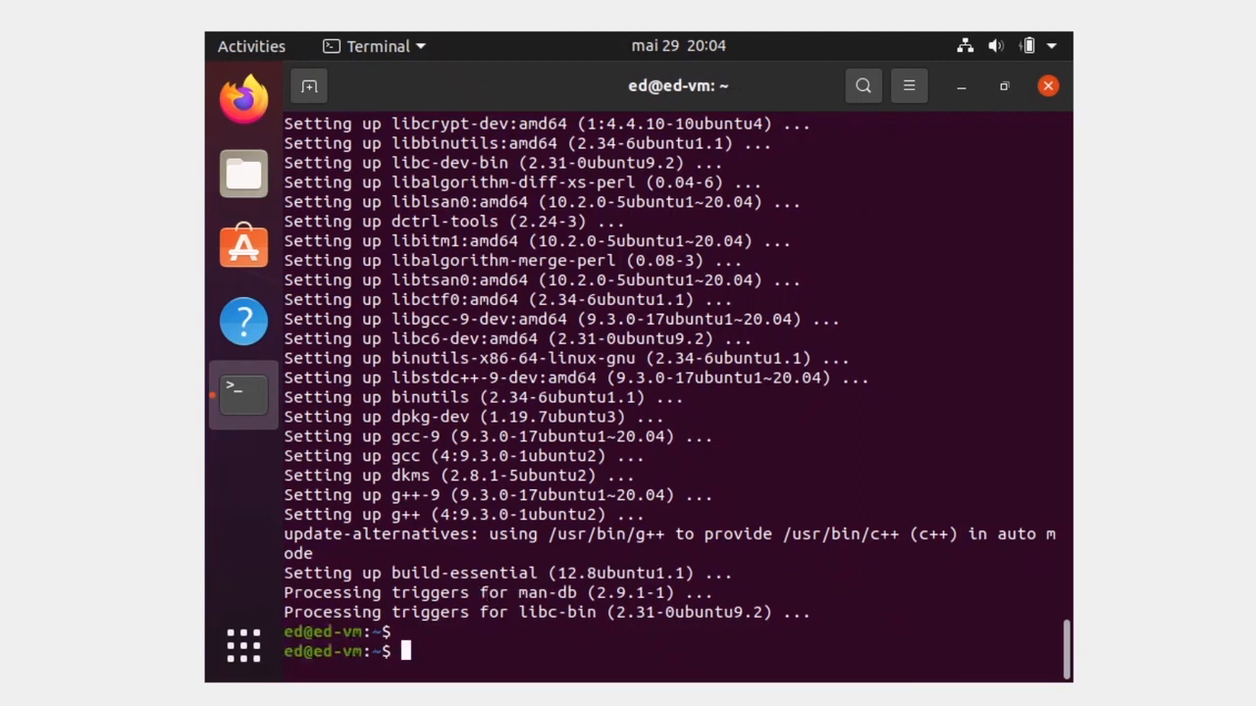
Step: Close the Terminal and insert the Guest Additions CD image from the Devices menu
left_click(1049, 87)
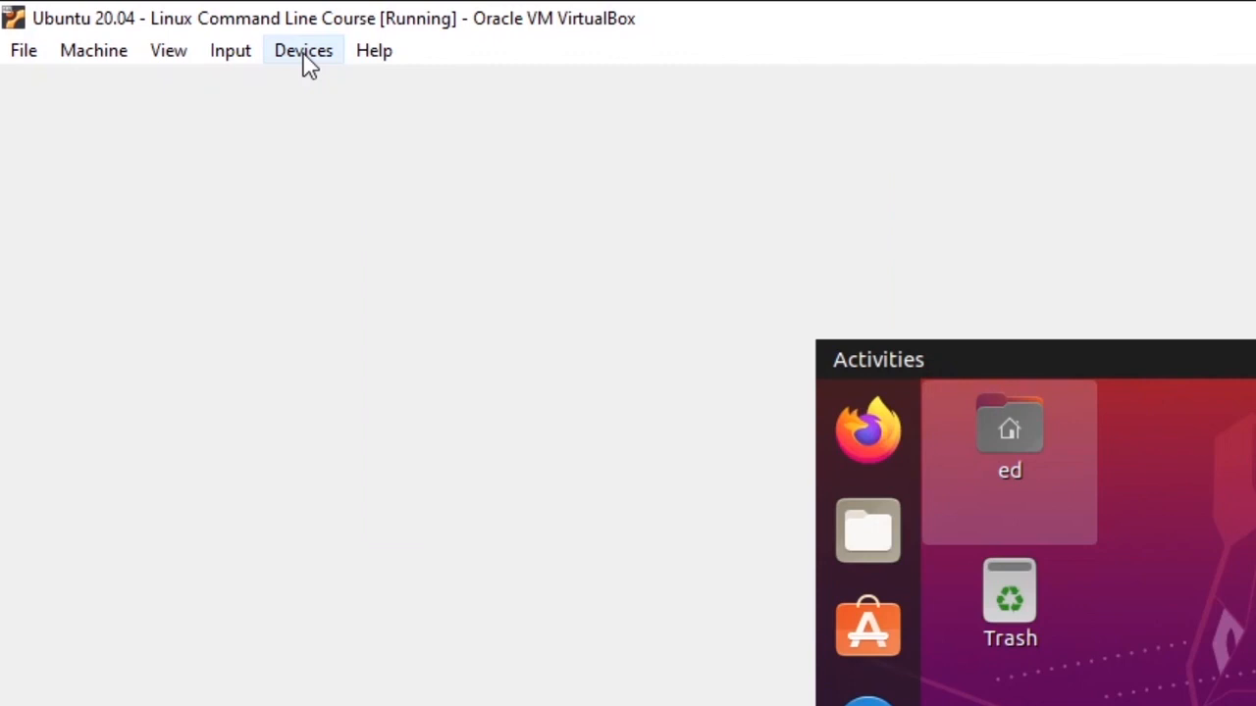
left_click(306, 54)
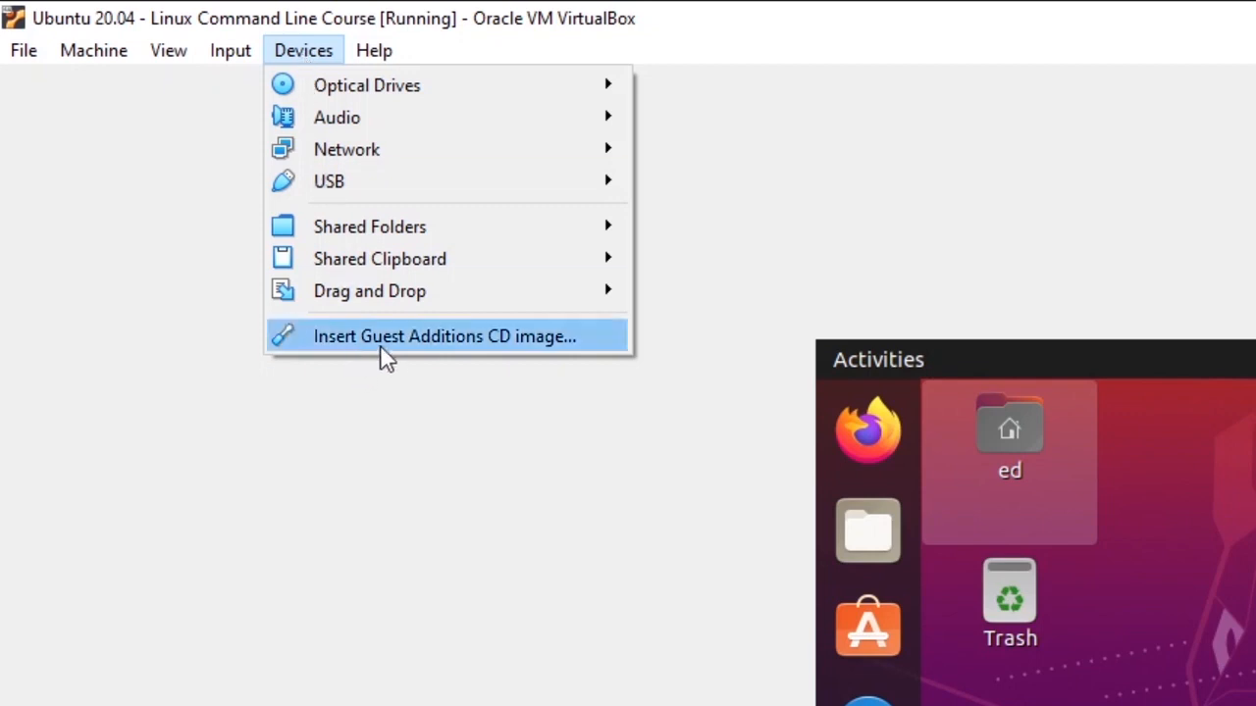
left_click(438, 343)
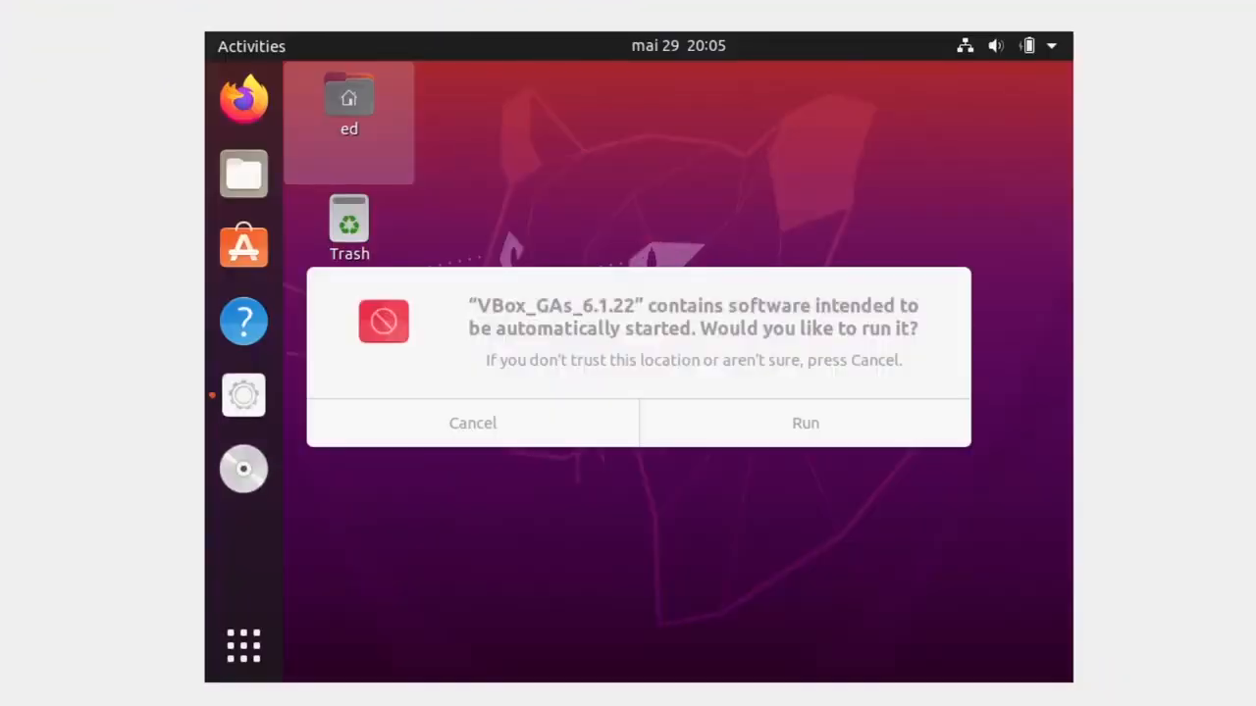
Step: Run the Guest Additions installer, authenticate with the password, and close it when finished
left_click(816, 423)
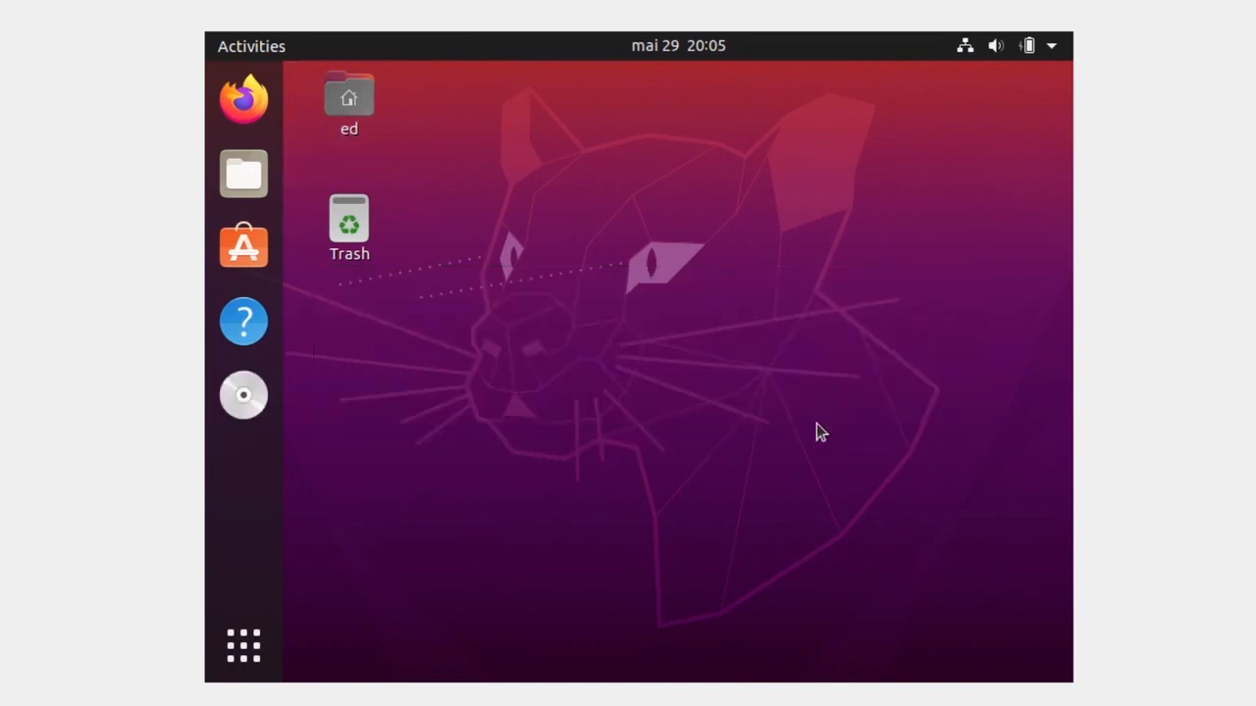
type("••")
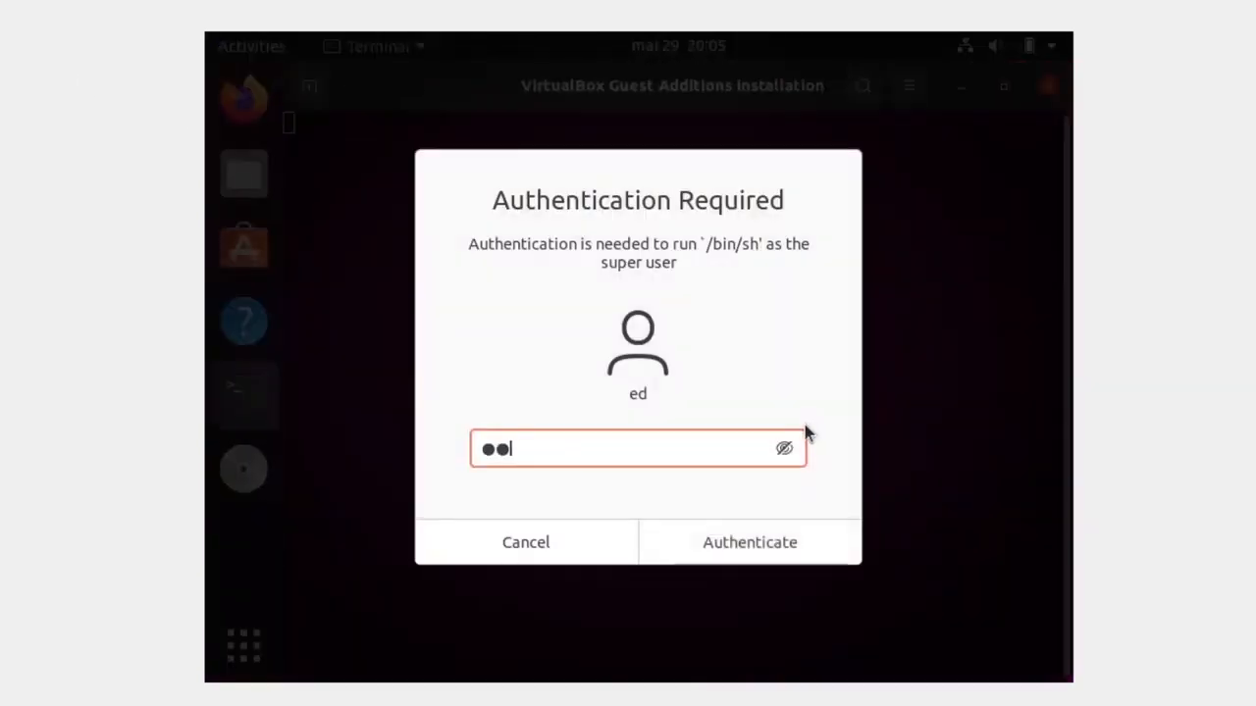
left_click(788, 533)
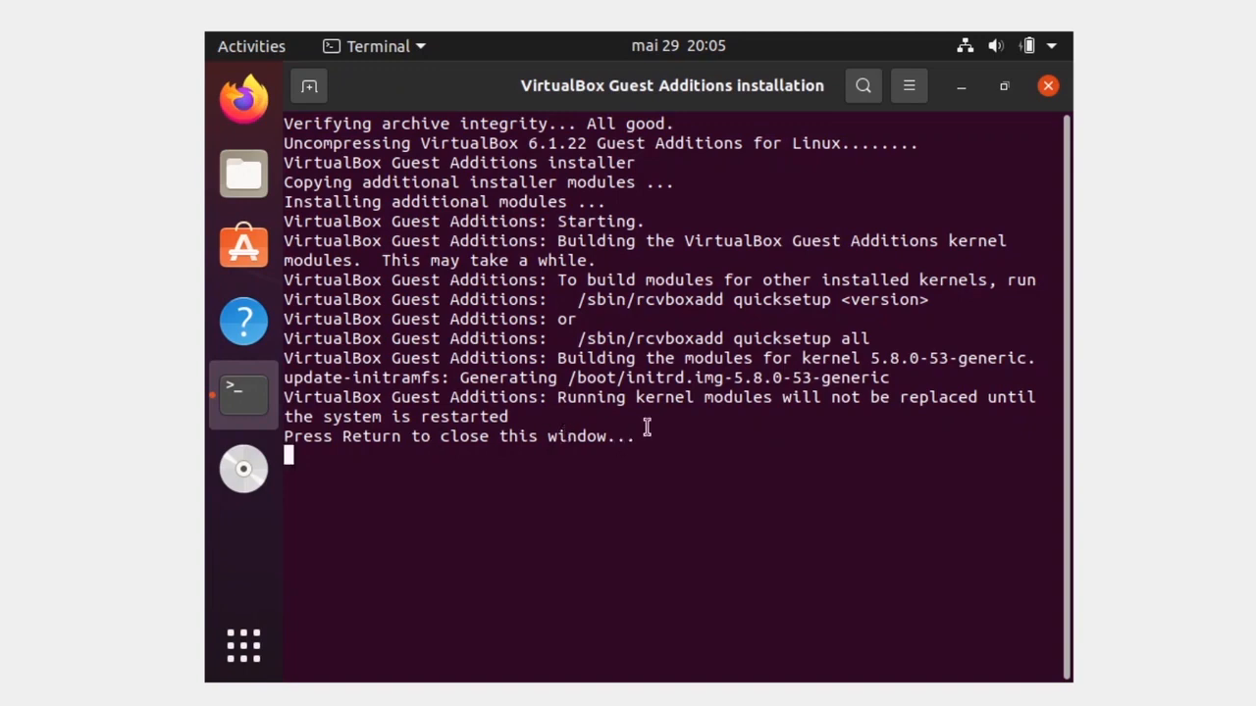
key("Return")
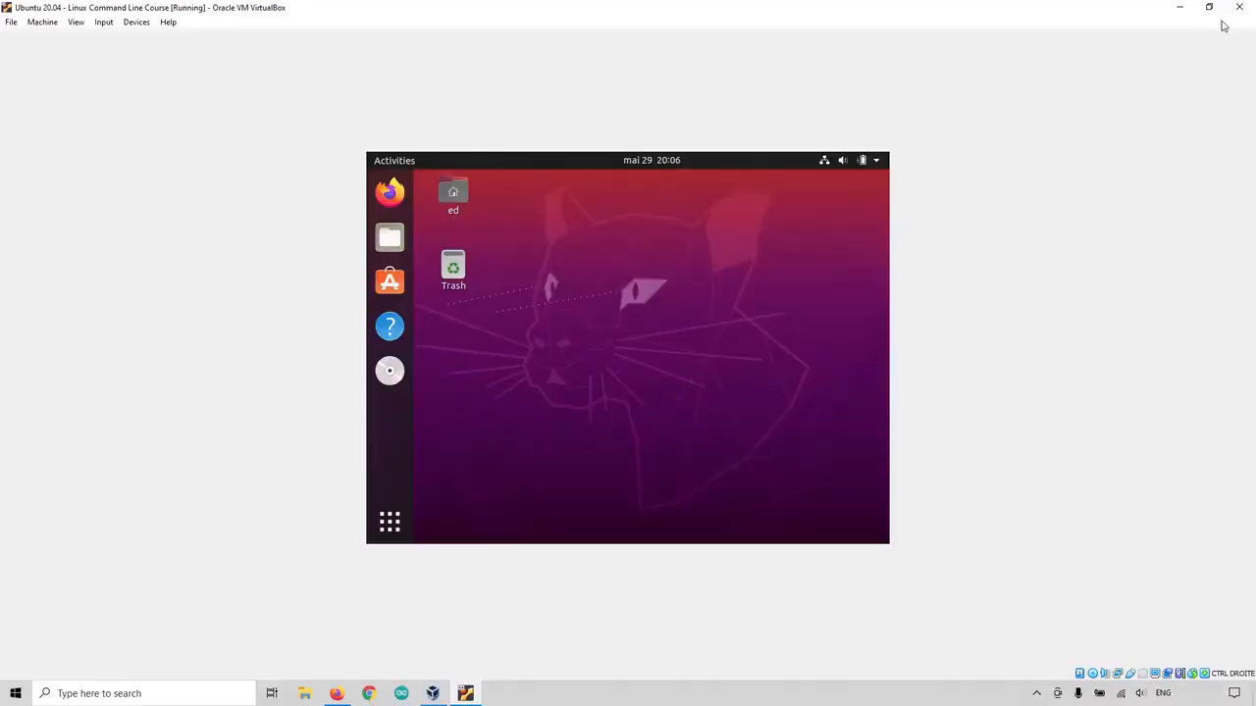
Step: Open the Close Virtual Machine dialog twice and cancel it both times
left_click(1238, 8)
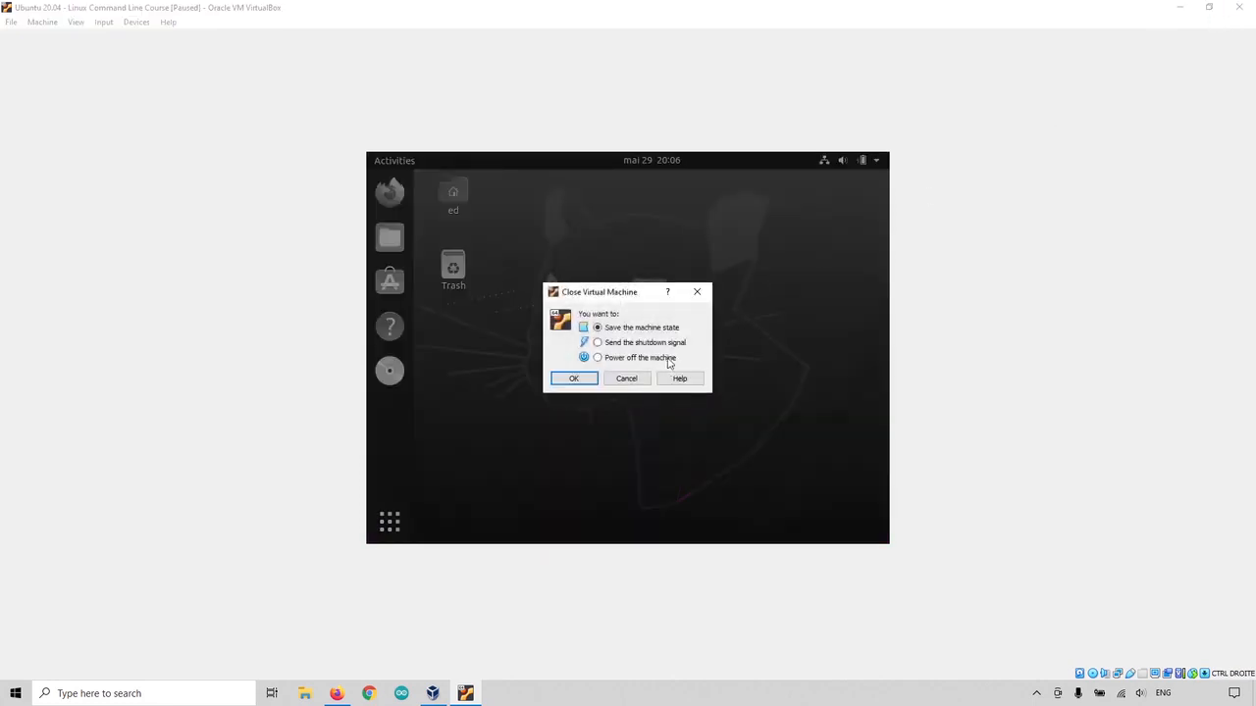
left_click(603, 360)
left_click(695, 297)
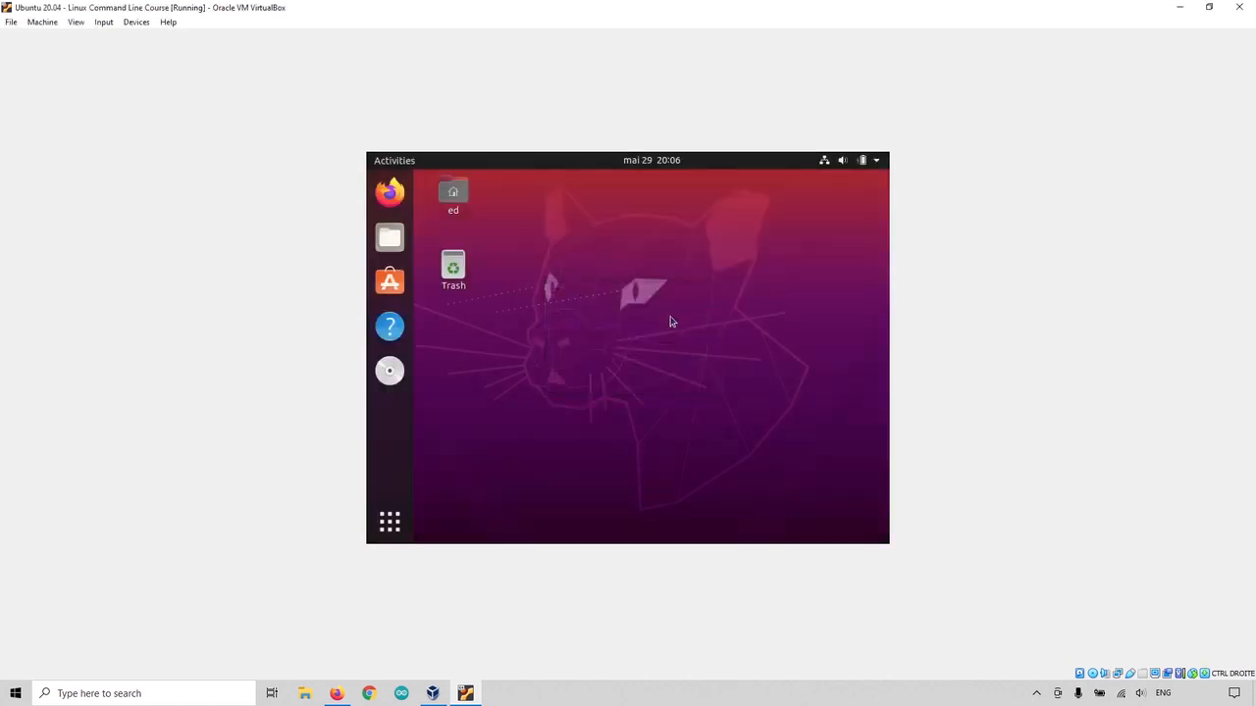
left_click(1244, 8)
left_click(598, 357)
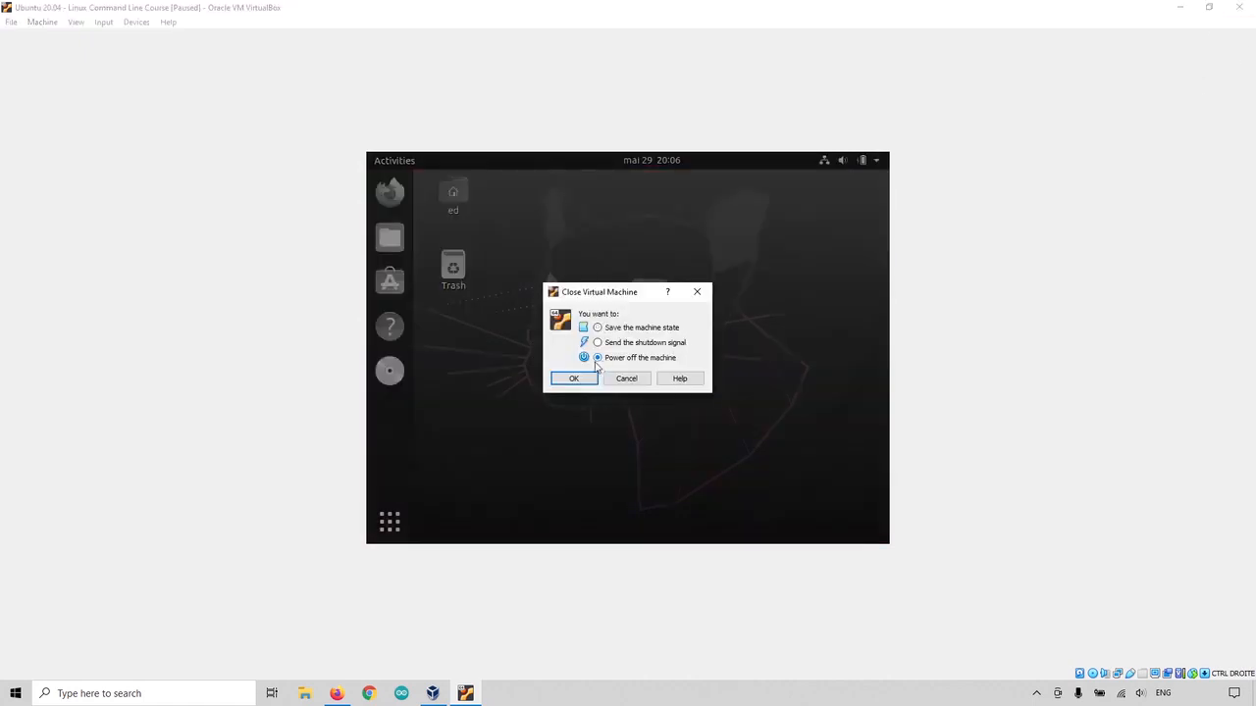
left_click(644, 379)
Step: Power off Ubuntu from the top-right system menu and confirm the shutdown
left_click(876, 161)
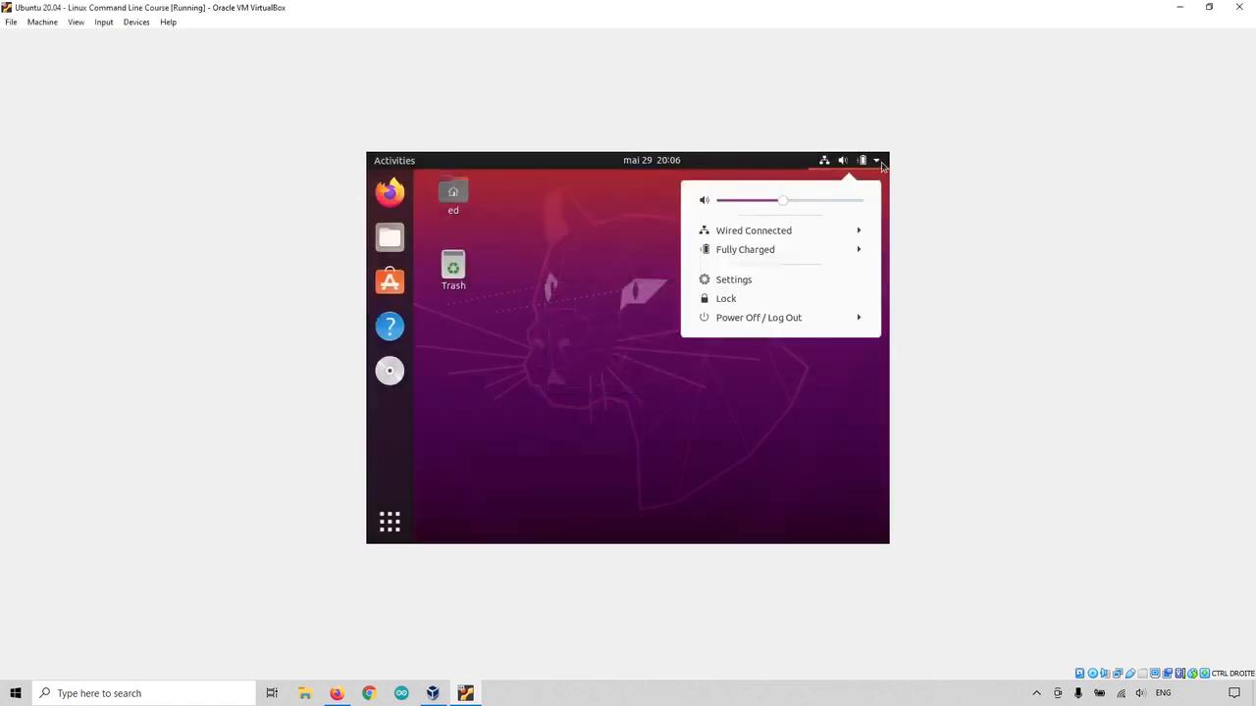
left_click(788, 324)
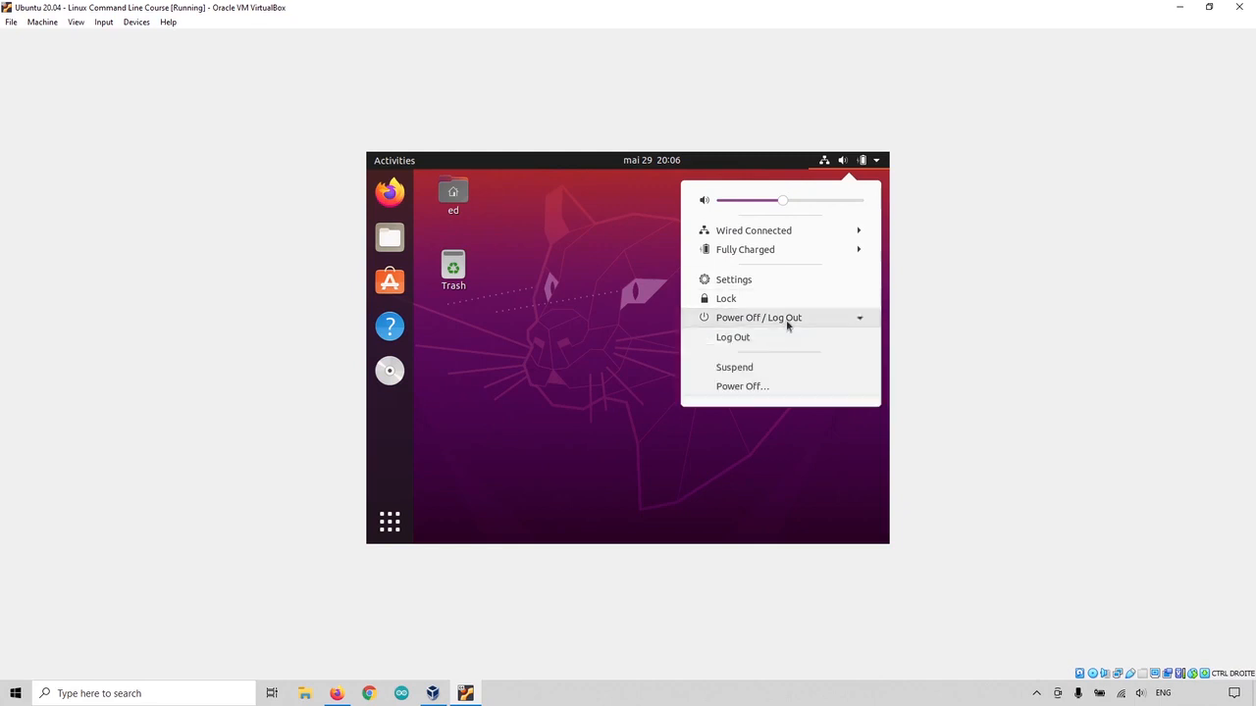
left_click(741, 389)
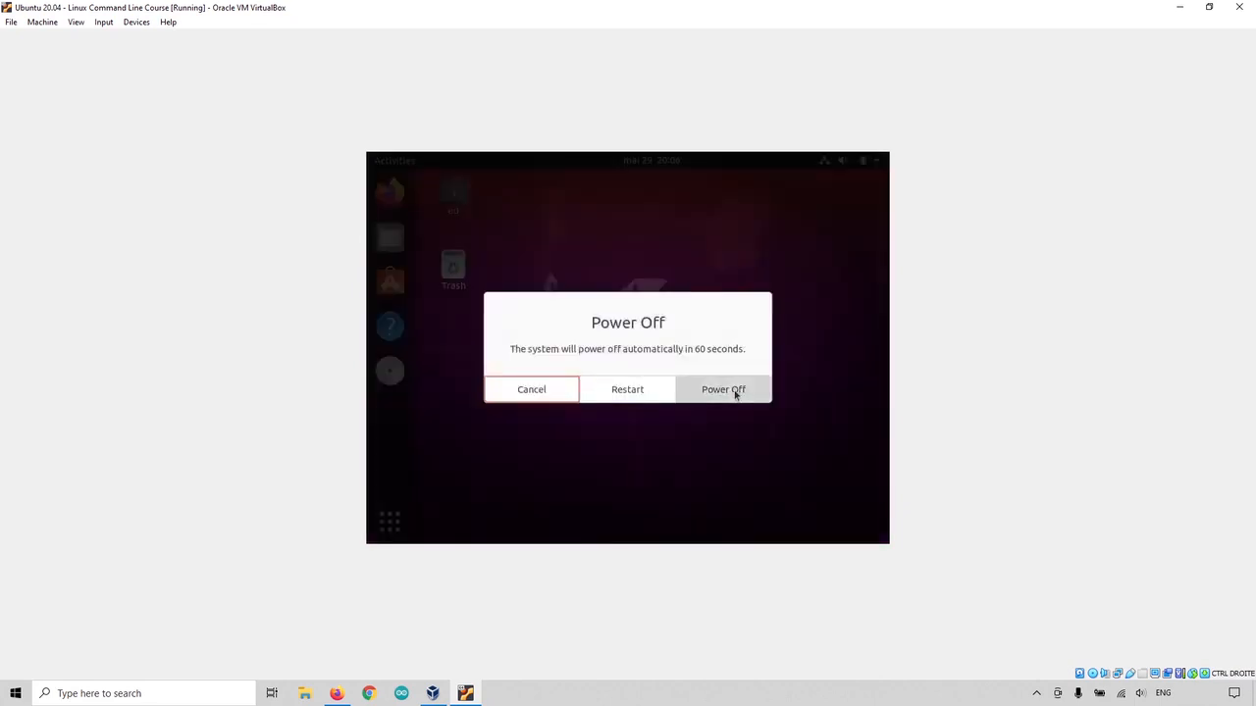
left_click(735, 391)
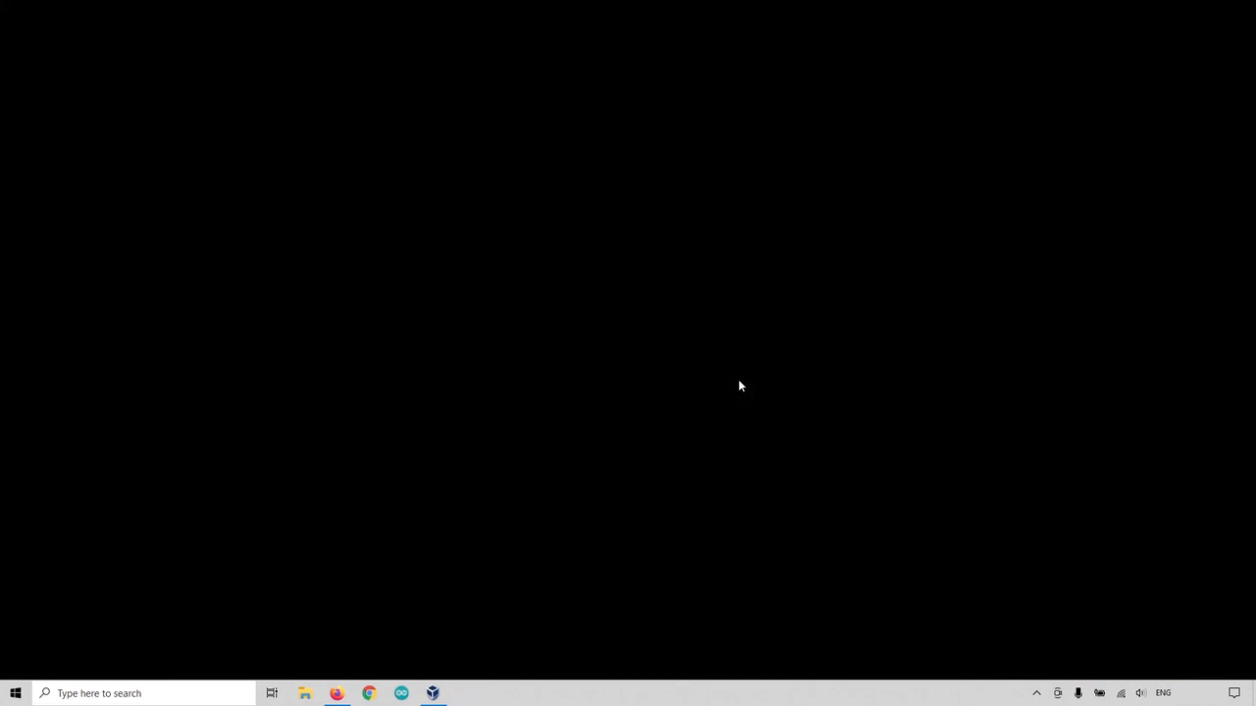
Step: Start the Ubuntu 20.04 VM from VirtualBox Manager and re-maximize its window to fill the screen
left_click(434, 694)
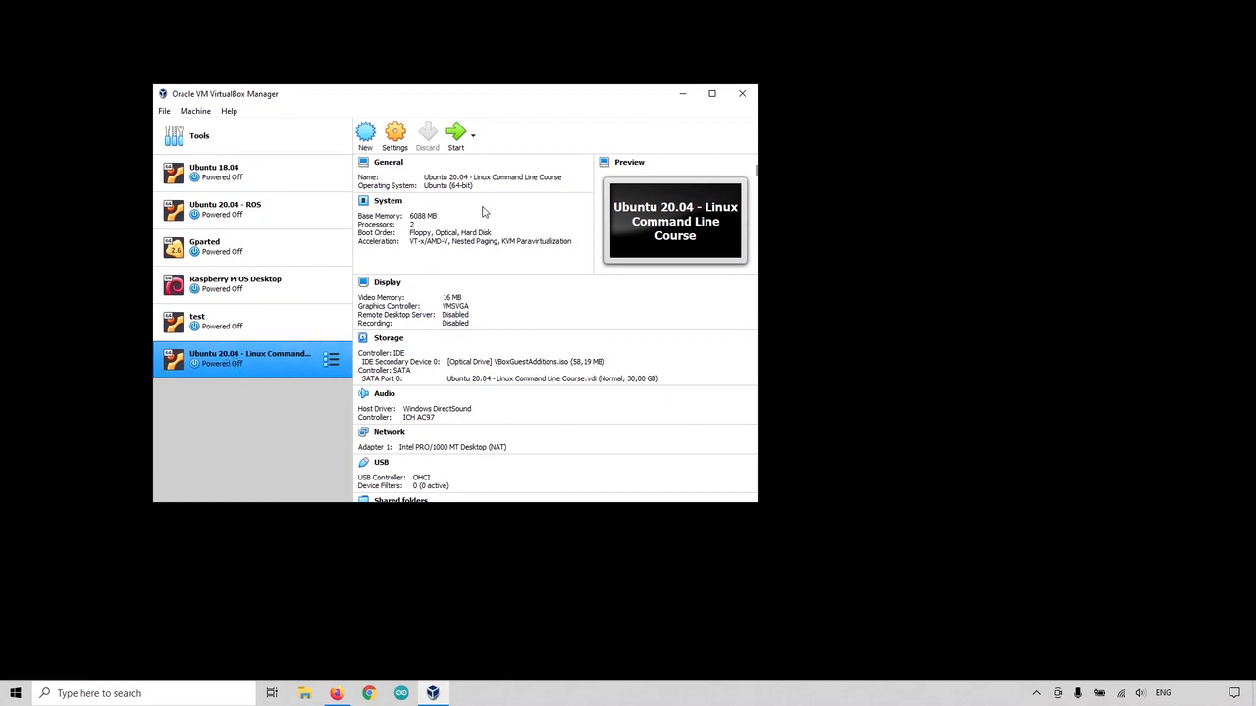
left_click(457, 142)
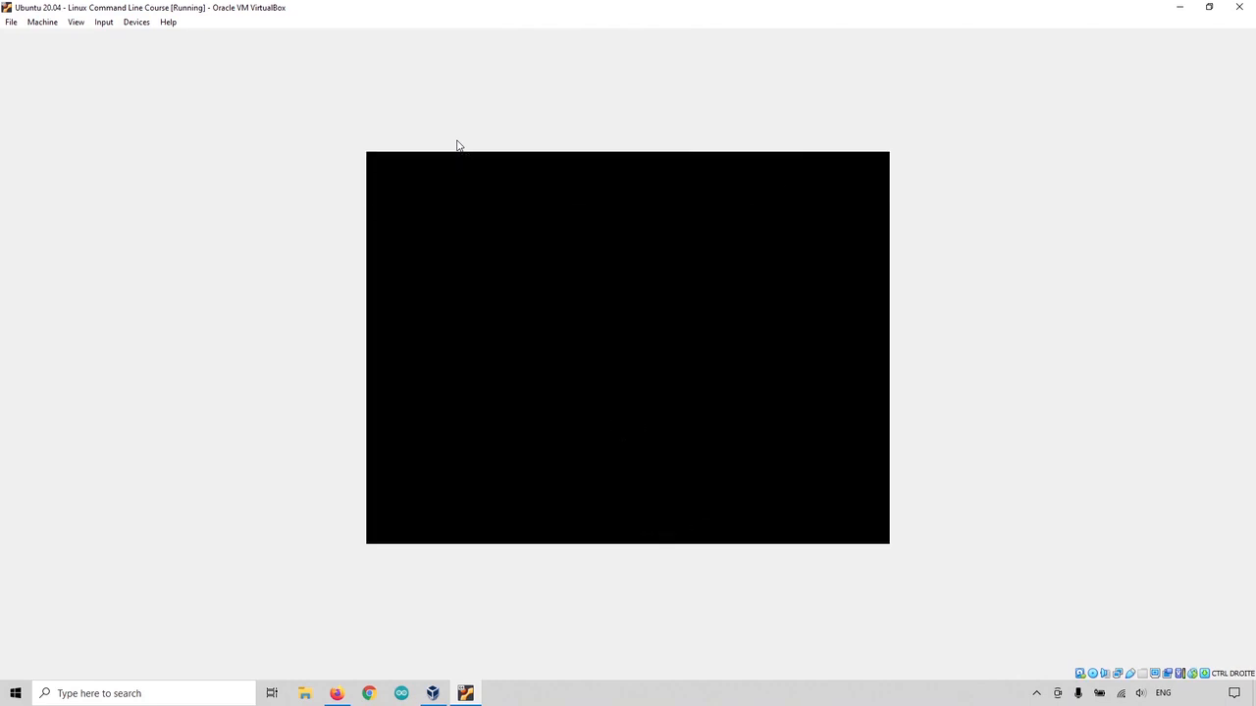
left_click_drag(487, 7, 516, 6)
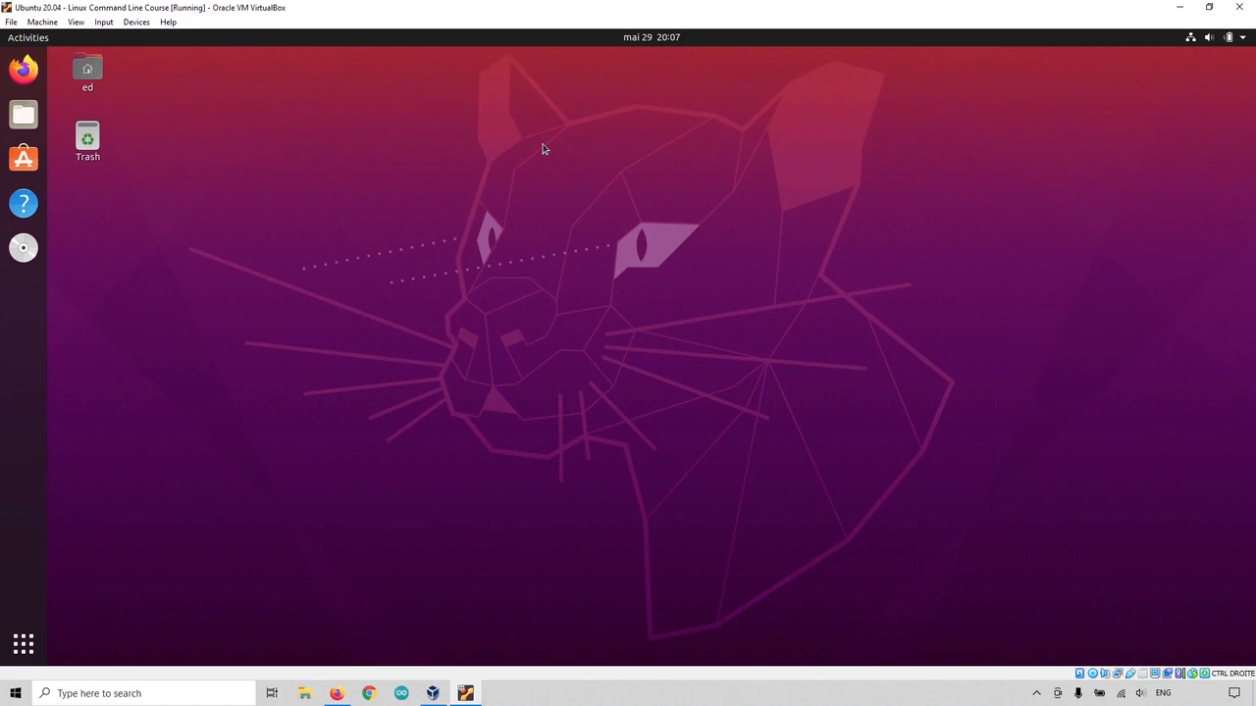
double_click(560, 3)
double_click(641, 9)
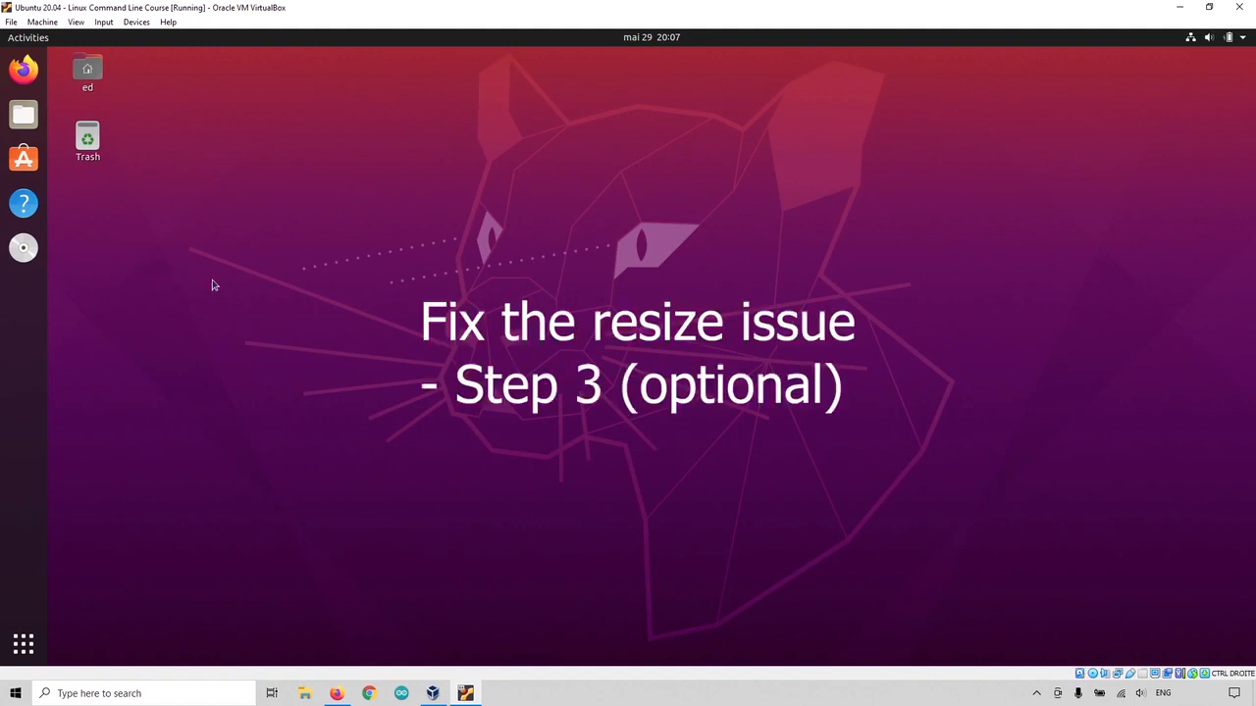
Step: Eject the Guest Additions disc, reinsert it, cancel its autorun prompt, then eject it again
right_click(23, 247)
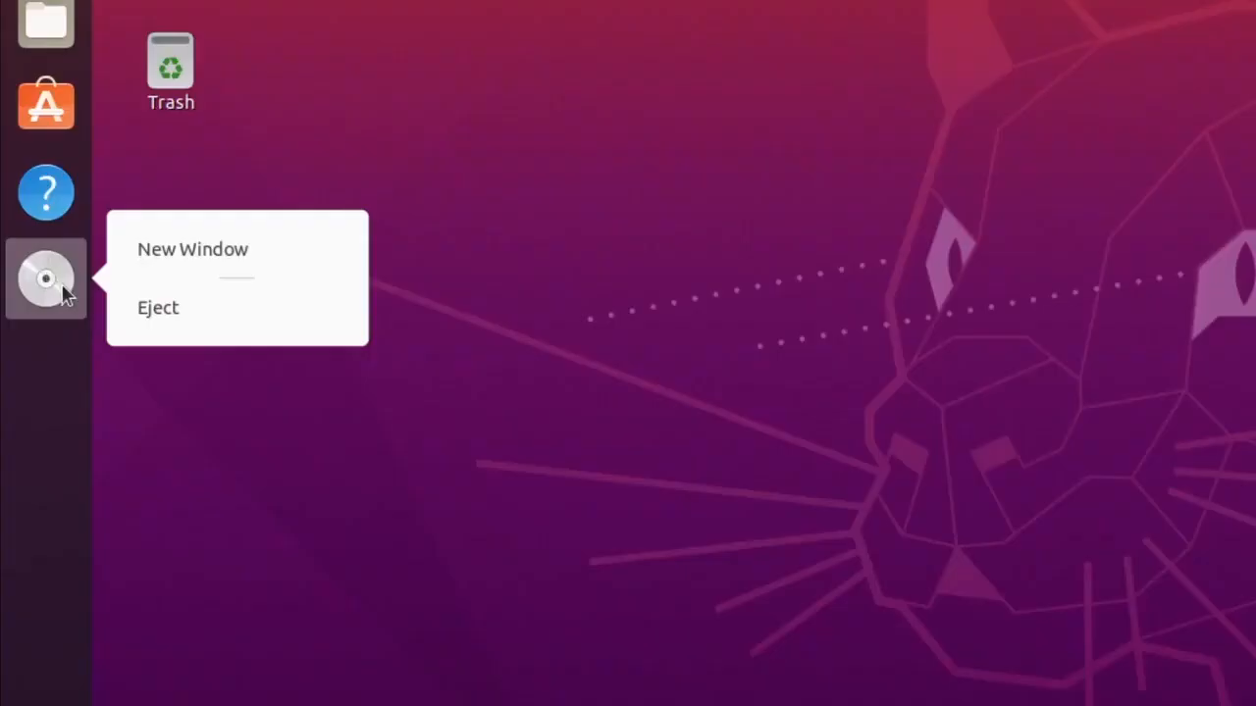
left_click(142, 308)
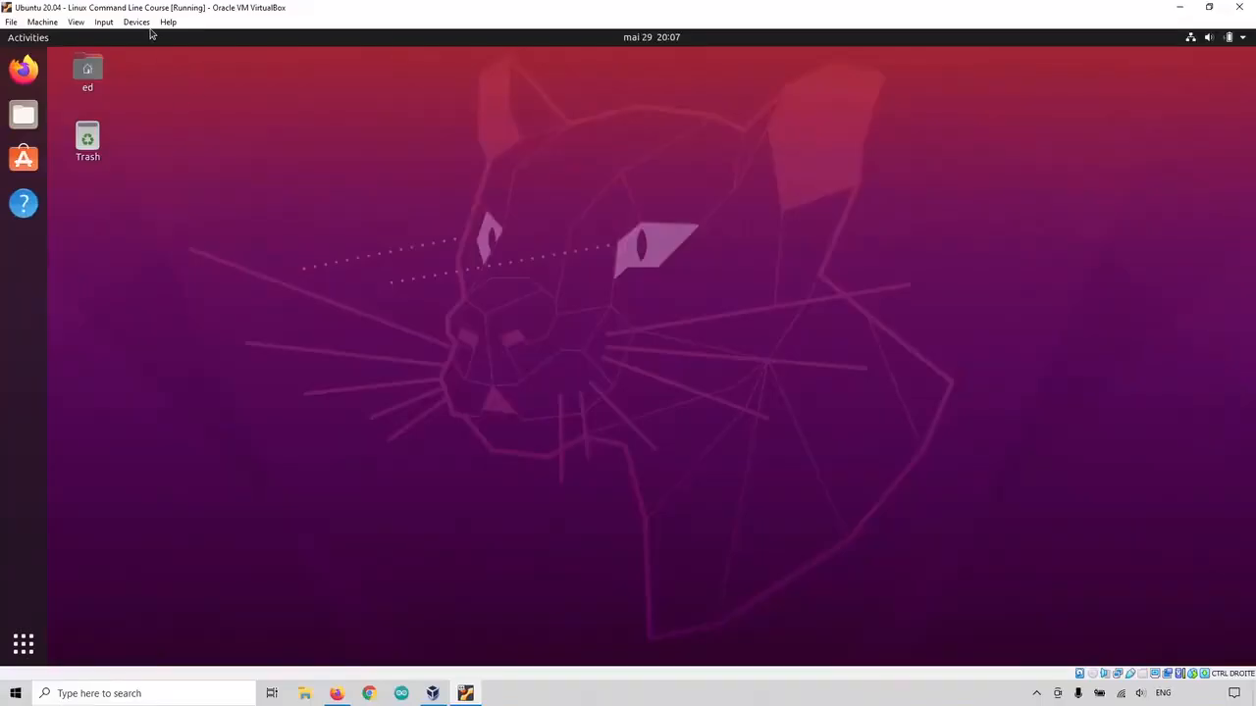
left_click(137, 22)
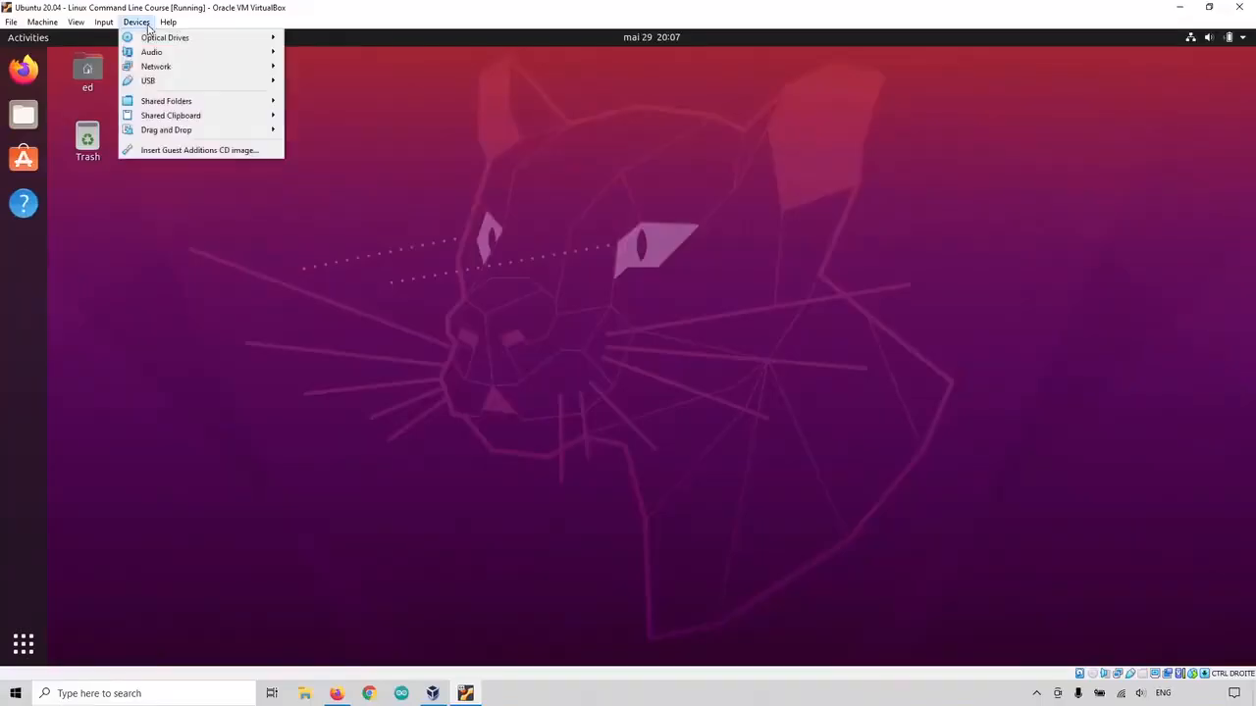
left_click(162, 152)
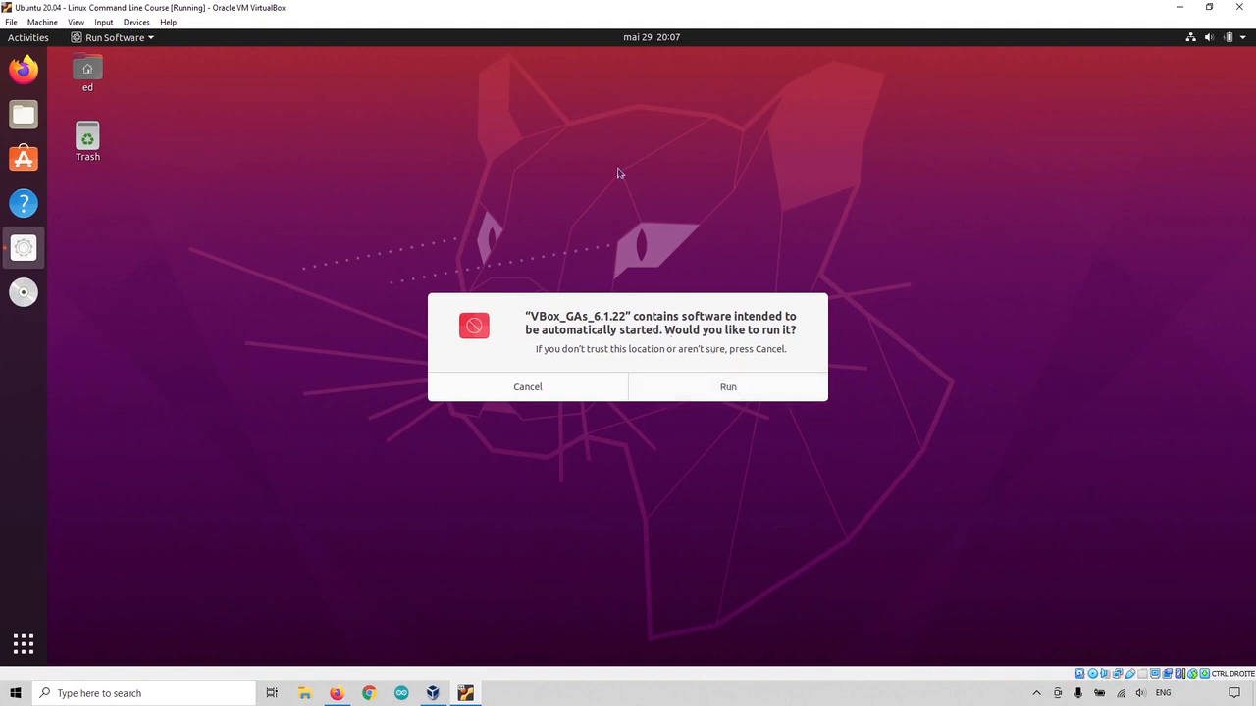
left_click(571, 391)
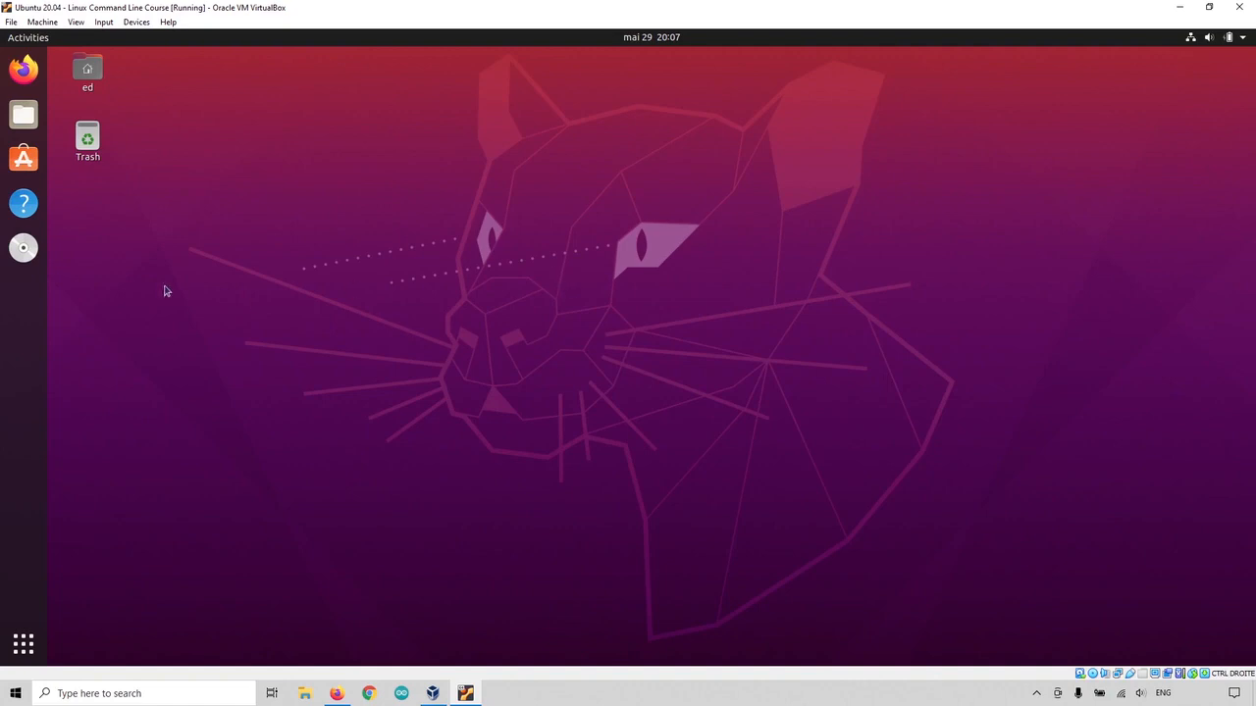
right_click(24, 247)
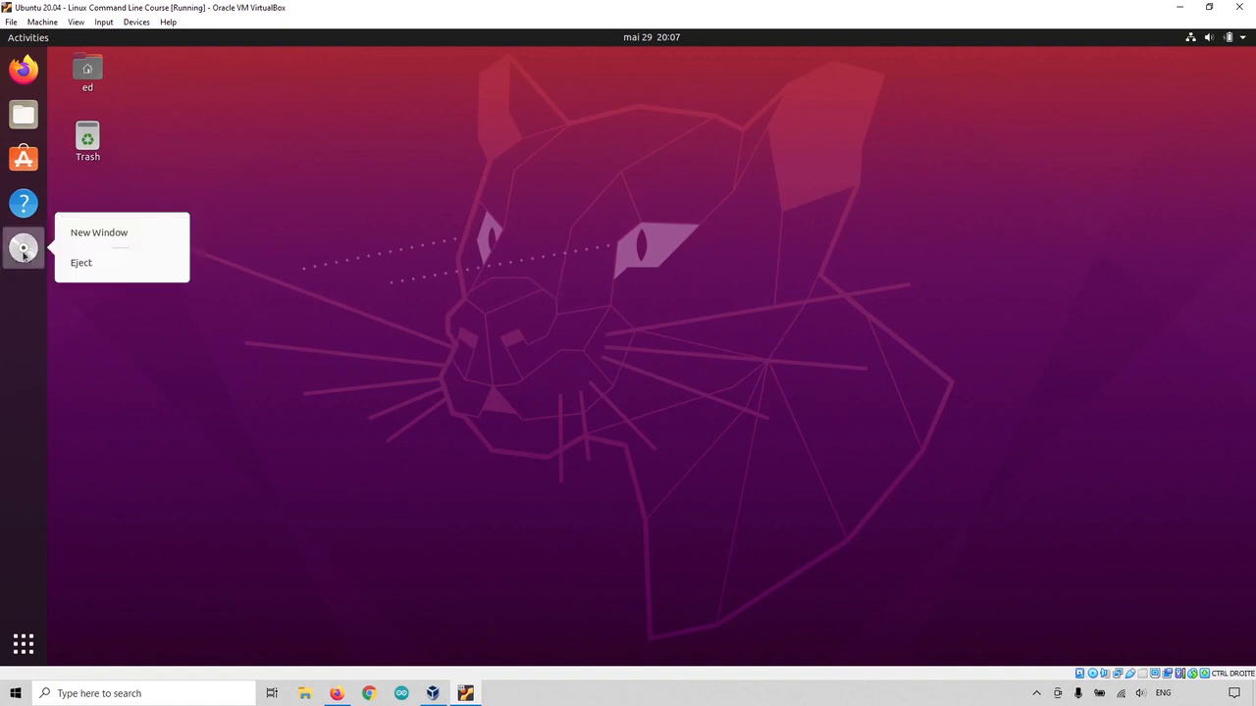
left_click(82, 267)
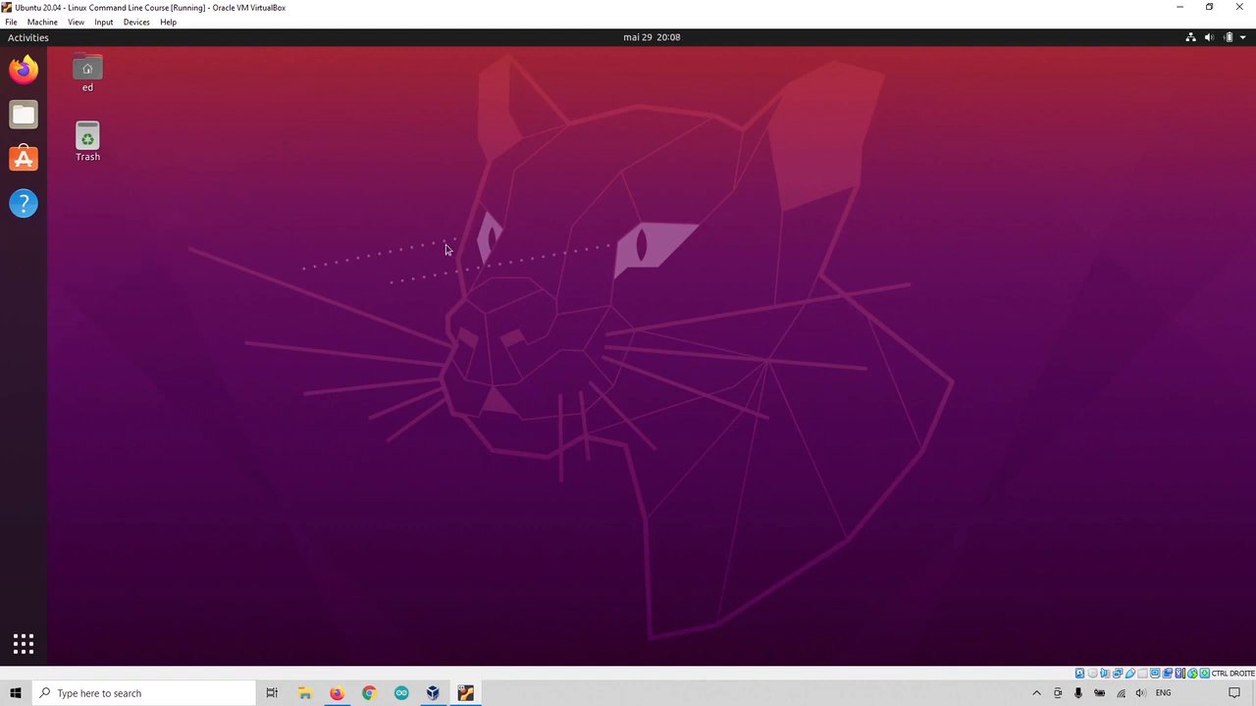